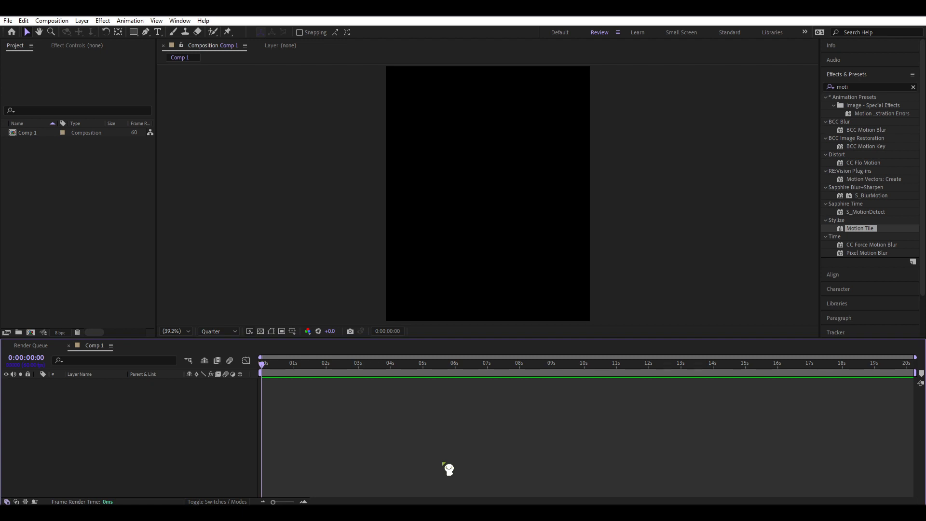
Create a new 1080 x 1350 px composition at 60 frames per second with a duration of 0:00:20:13
key(ctrl+z)
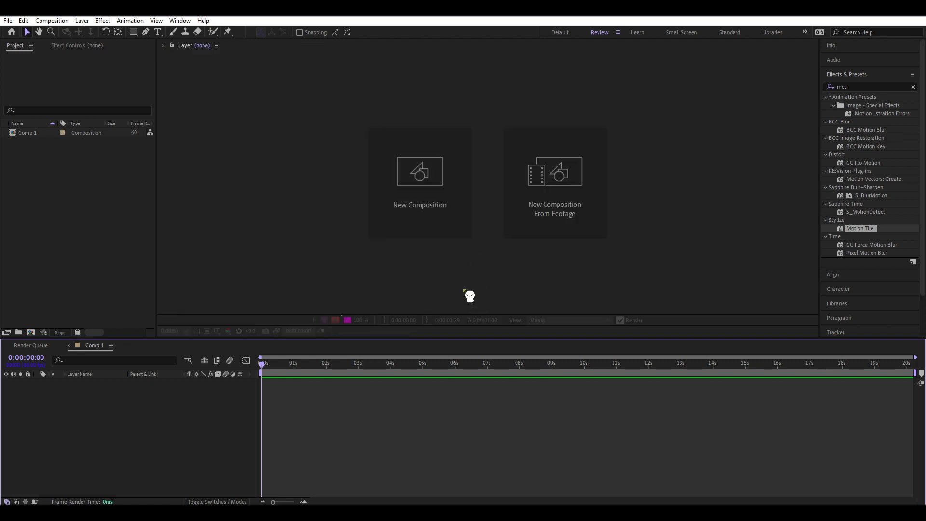
click(443, 220)
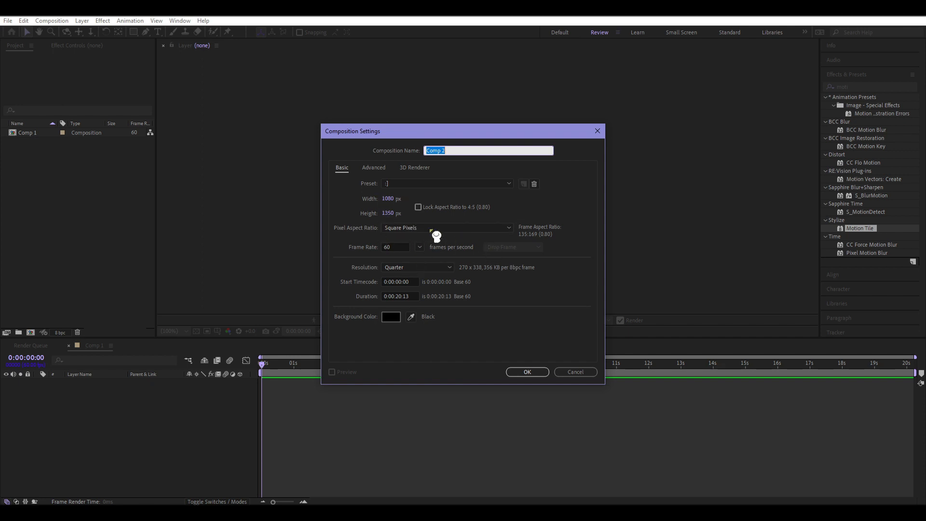
key(Return)
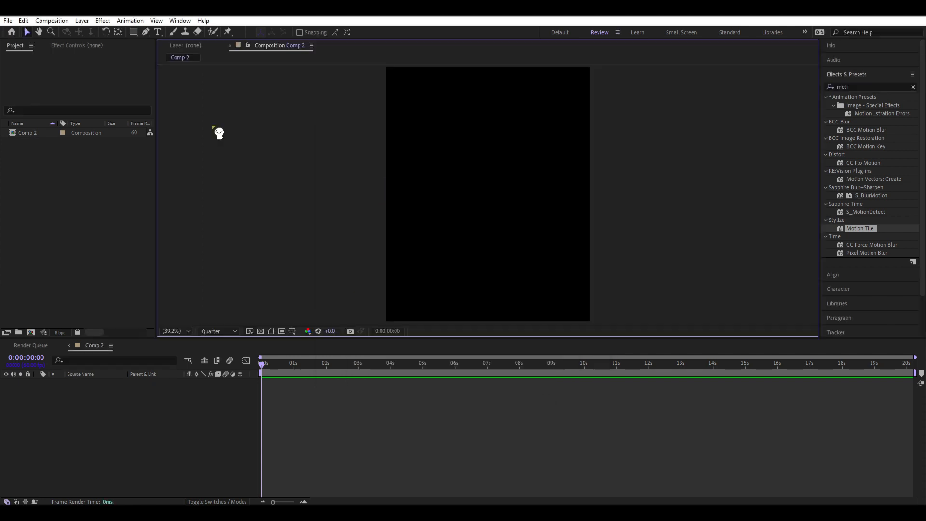
Import the MP4 file whose name starts with v12044 from Downloads and add it to the composition as a layer
right_click(65, 192)
mouse_move(99, 241)
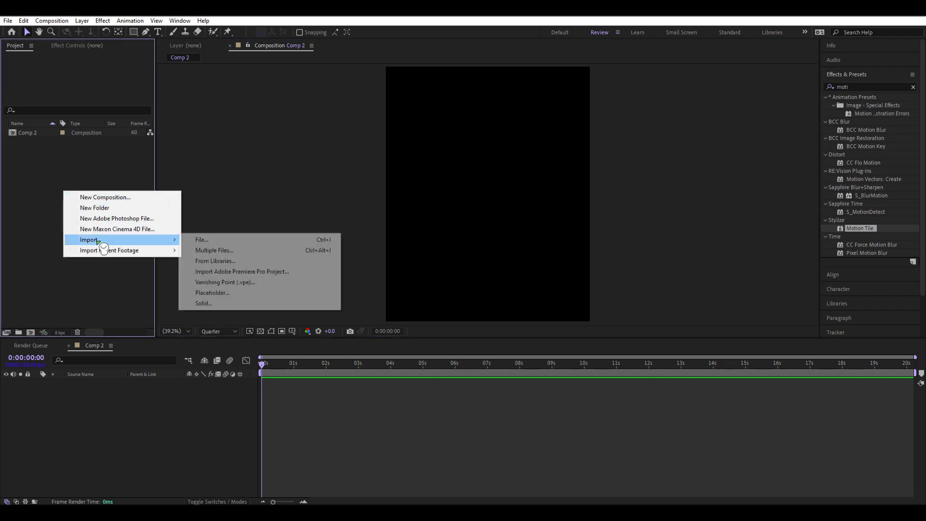
click(198, 241)
click(212, 105)
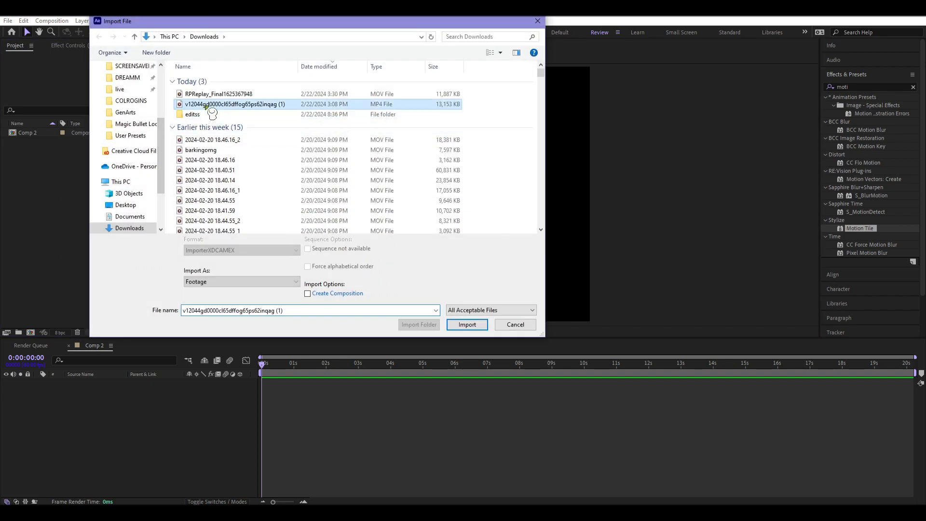
click(464, 329)
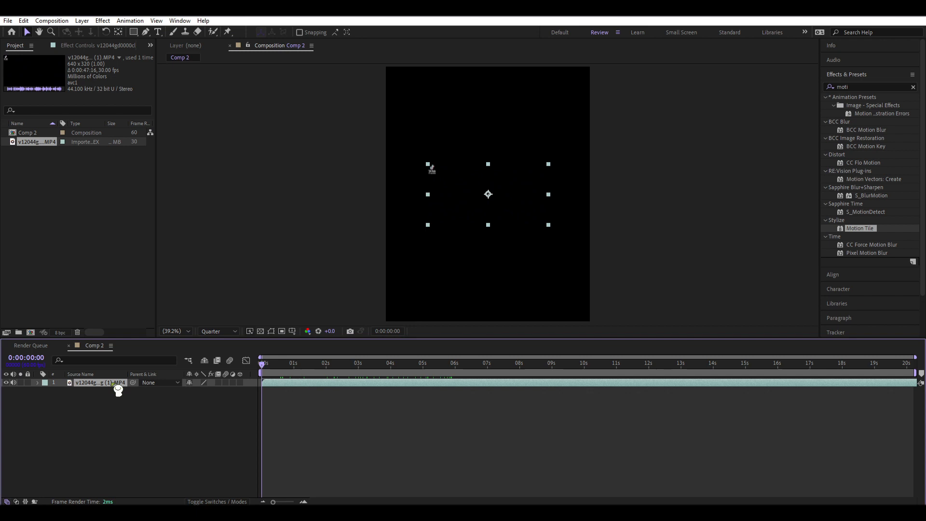
Rename the imported video layer as audio
right_click(111, 382)
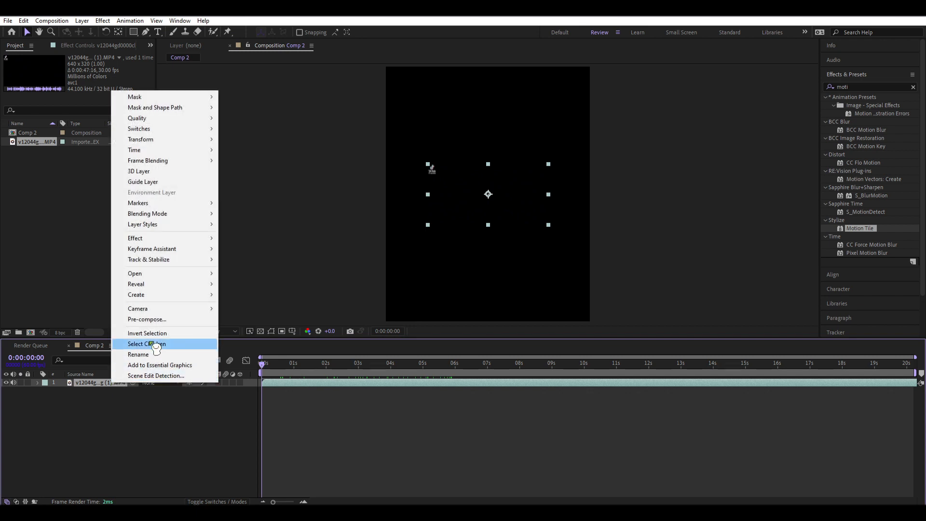
click(151, 355)
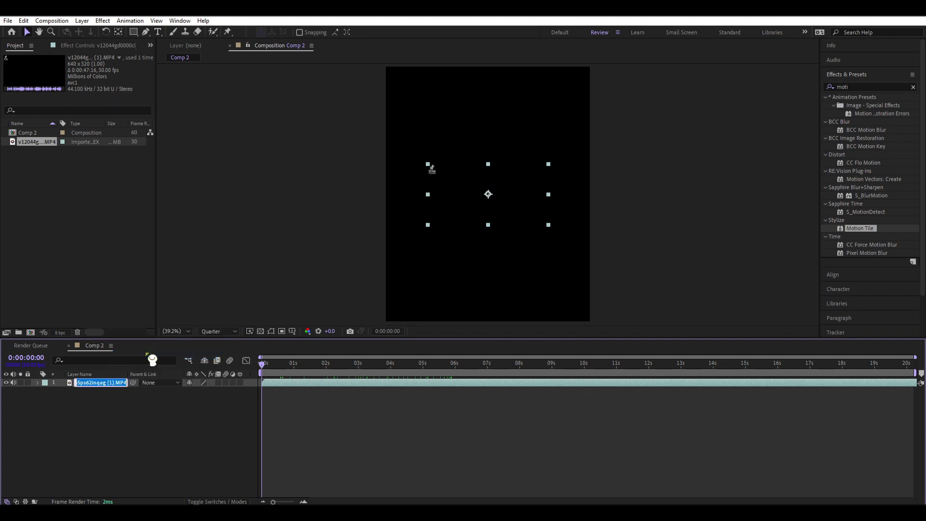
Split the audio layer at 0:00:04:17, delete the part before the cut and shift the remainder to the composition's start
drag(325, 365, 410, 396)
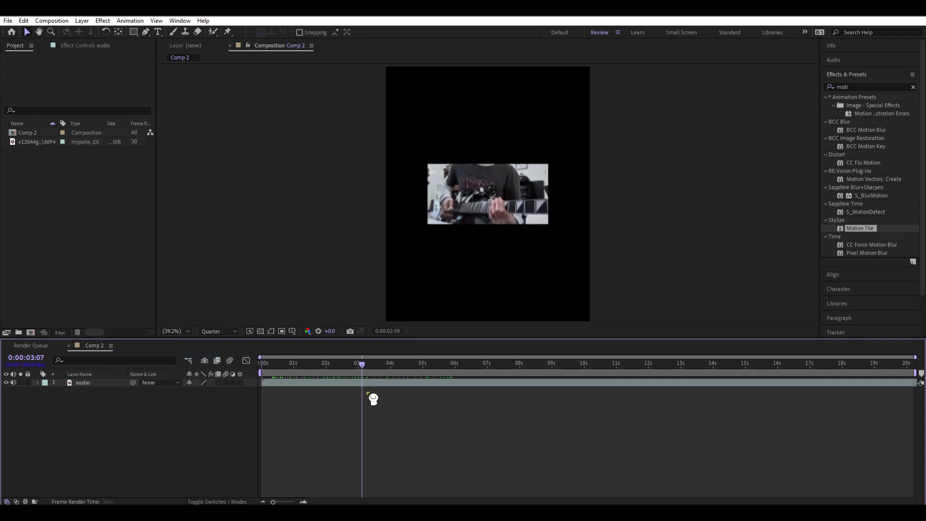
click(370, 385)
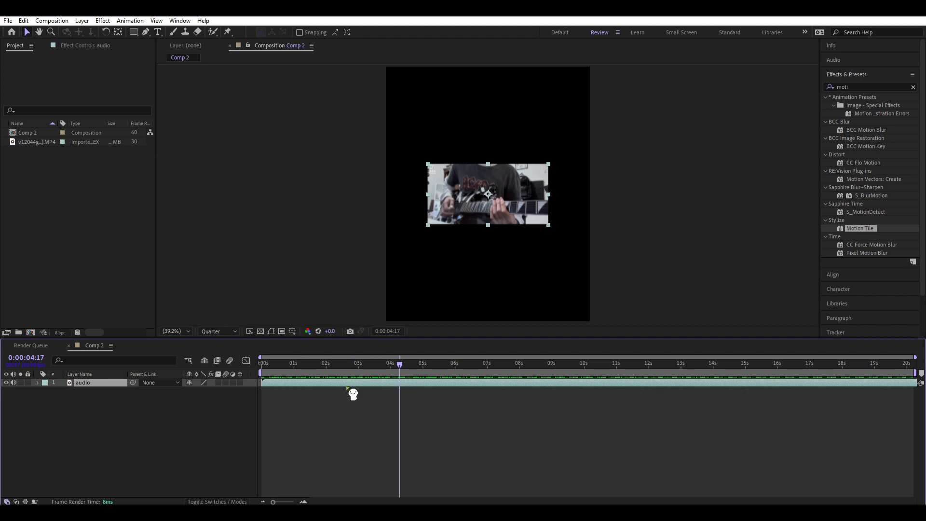
key(ctrl+shift+d)
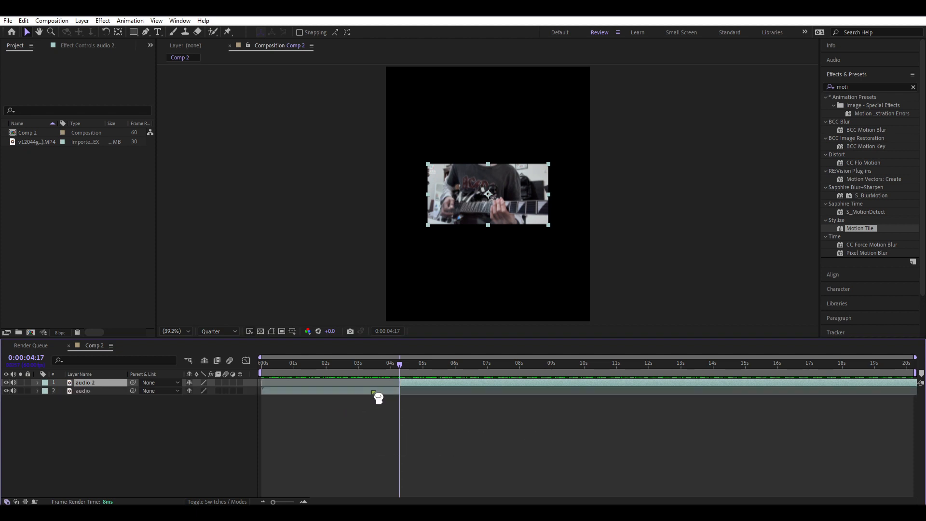
click(372, 391)
key(Delete)
drag(408, 383, 322, 422)
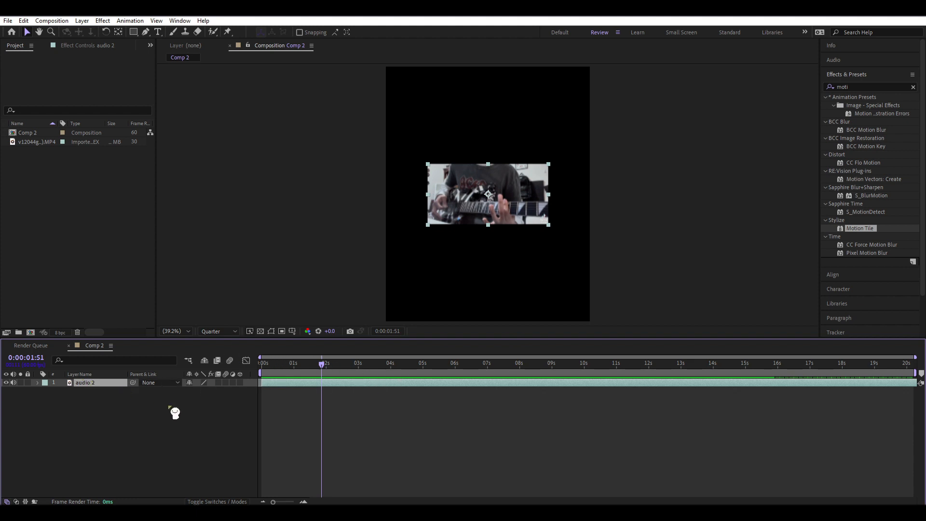
Convert the audio 2 layer's sound to keyframes
right_click(103, 384)
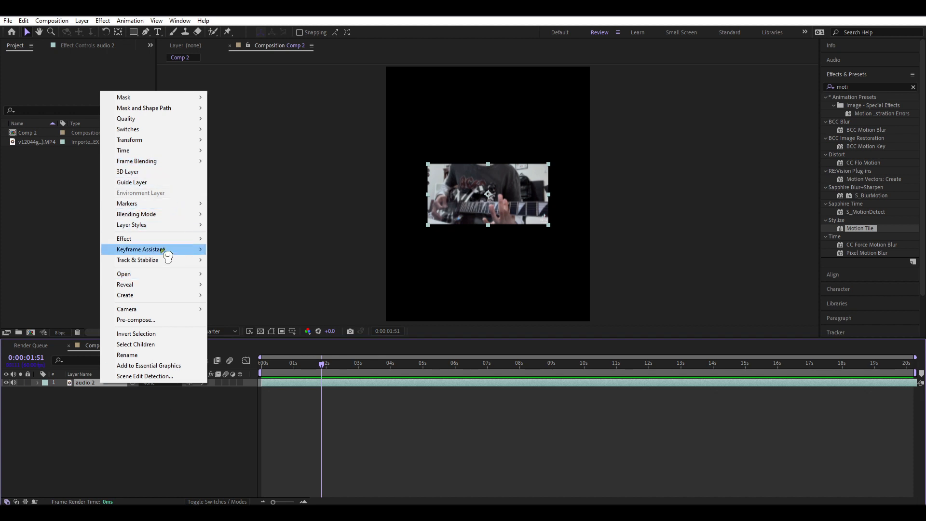
mouse_move(169, 250)
click(264, 249)
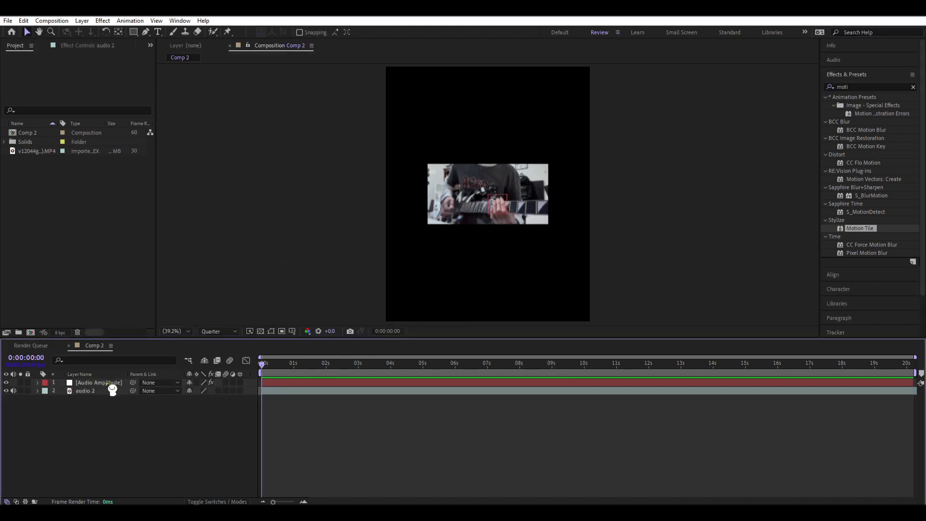
Graph the Both Channels slider of the Audio Amplitude layer and place composition markers 1 to 6 on the beats
click(114, 384)
key(u)
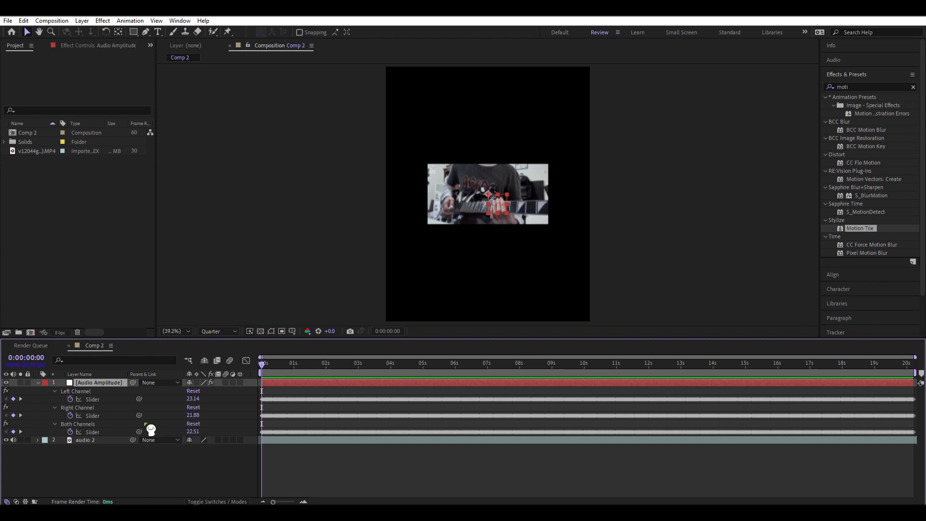
click(94, 432)
click(247, 361)
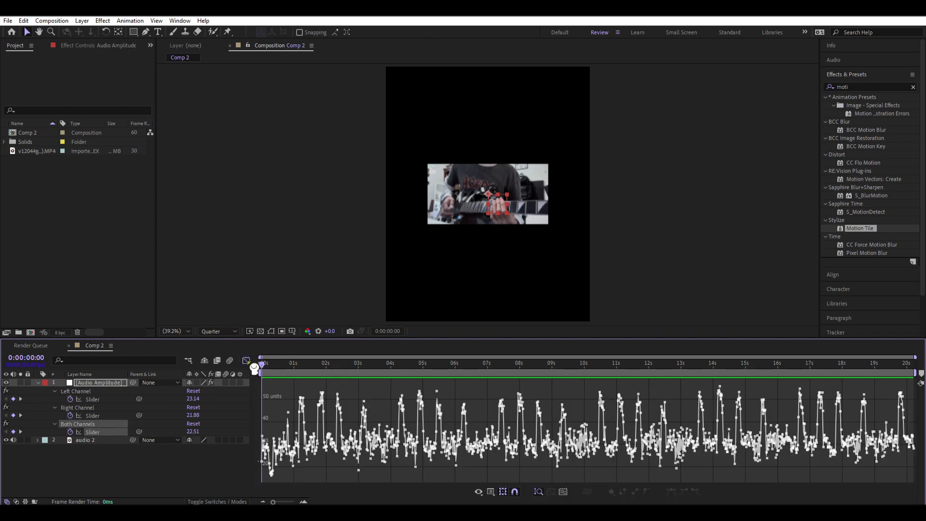
key(=)
key(=)
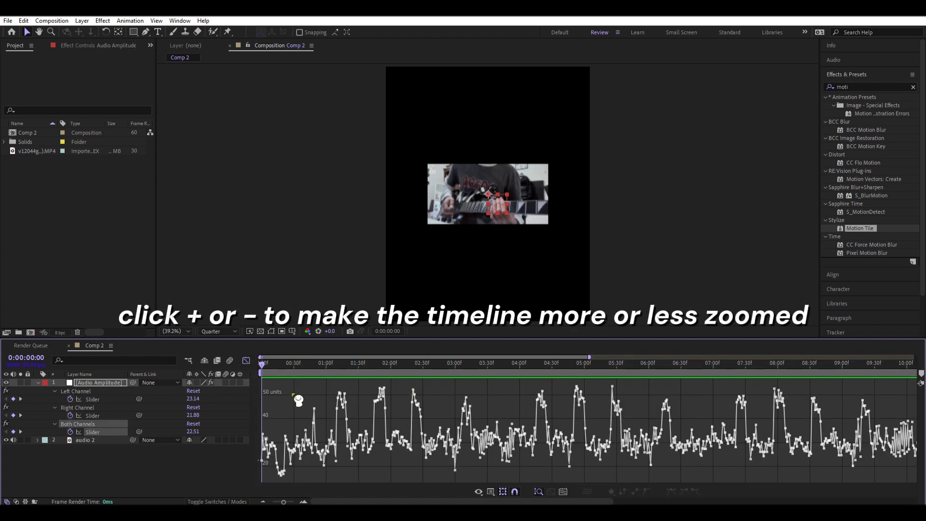
drag(319, 369, 410, 371)
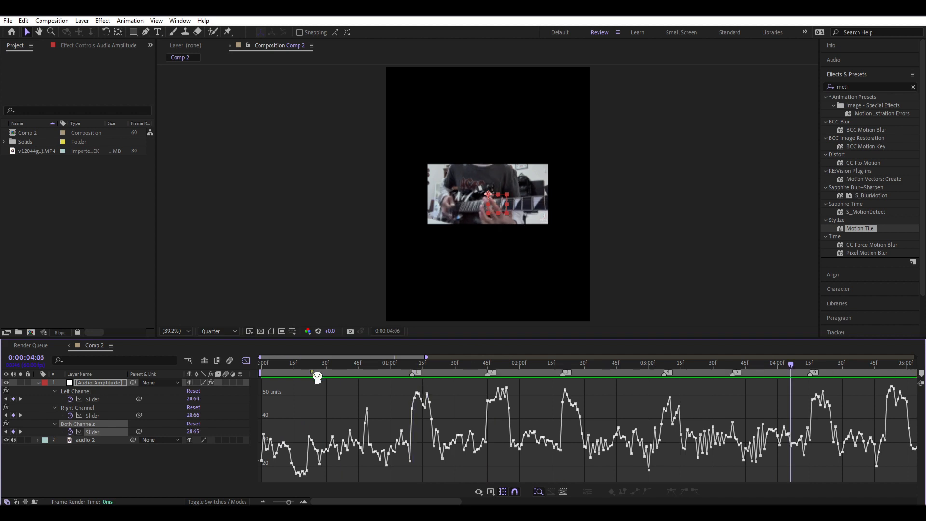
Close the graph view and delete the Audio Amplitude layer
click(246, 360)
click(118, 383)
key(Delete)
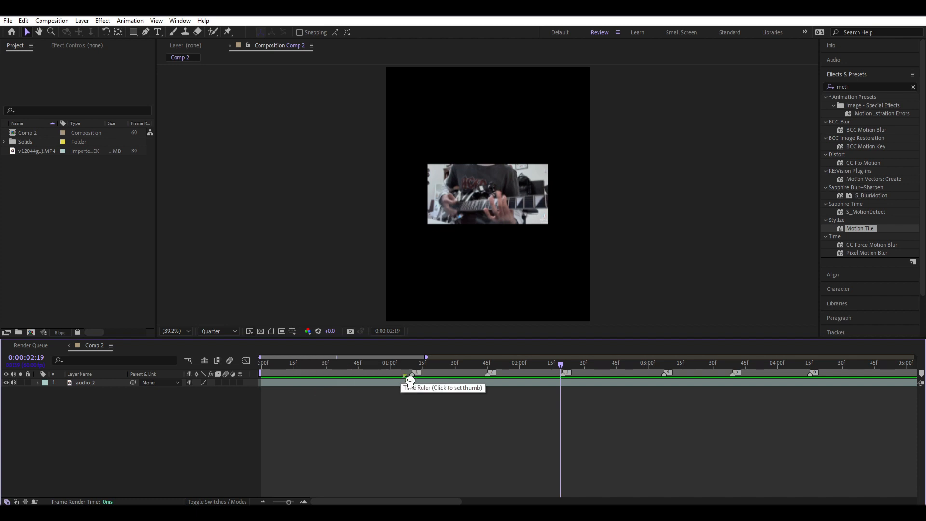
key(ctrl+s)
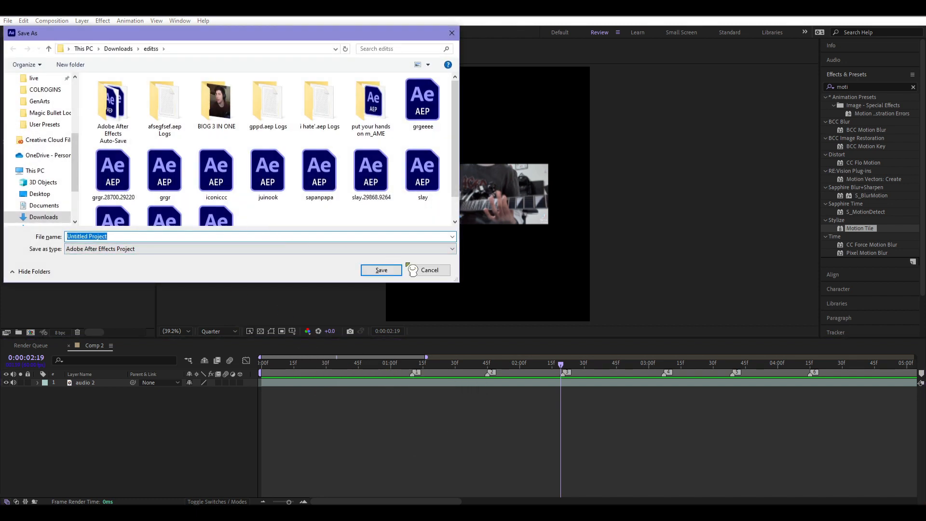
click(415, 271)
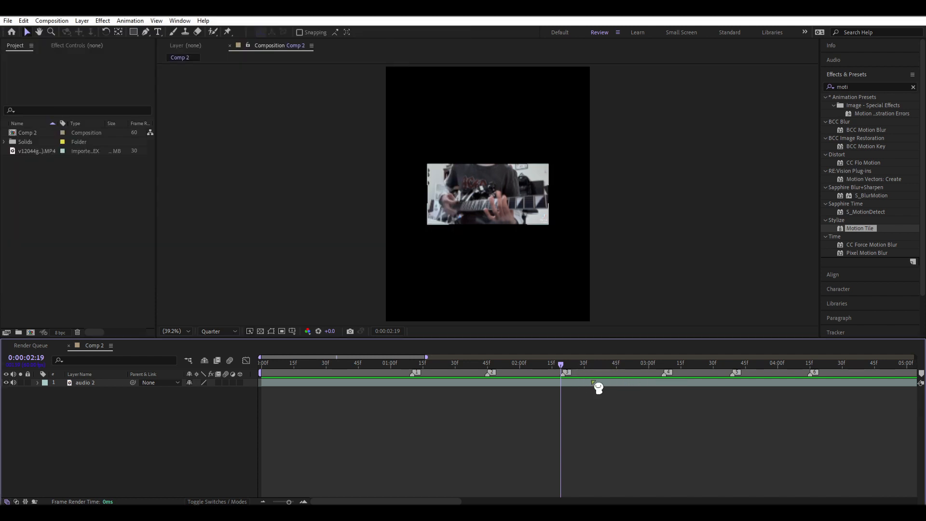
Go to the first marker at 0:00:01:10 and hide the audio 2 layer's picture
mouse_move(560, 386)
mouse_down()
mouse_move(441, 407)
mouse_move(677, 436)
mouse_move(824, 436)
mouse_move(665, 432)
mouse_move(783, 448)
mouse_move(502, 432)
mouse_move(503, 414)
mouse_move(691, 409)
mouse_move(793, 420)
mouse_move(412, 386)
mouse_up()
click(416, 382)
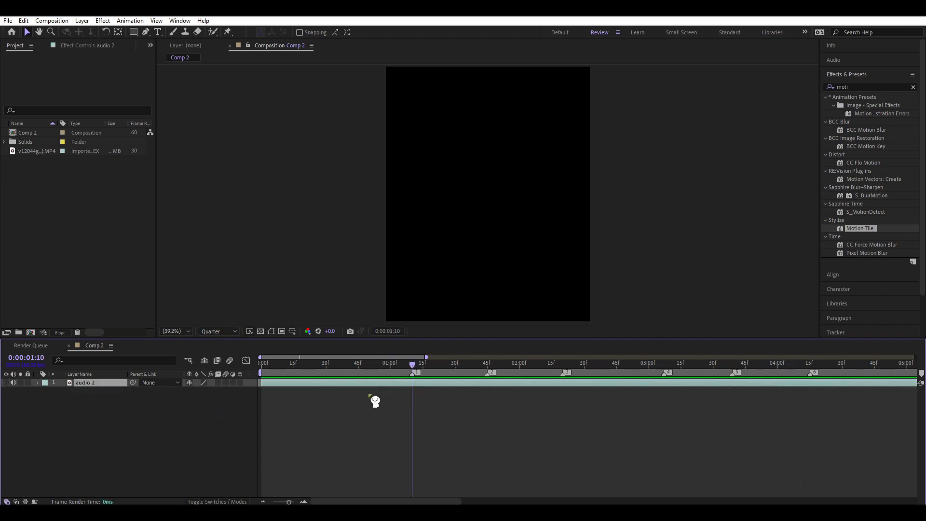
Import the 2024-02 MOV clips and gnf scenepack merged part 2.mp4, and place the scenepack below the audio 2 layer
right_click(91, 276)
mouse_move(128, 319)
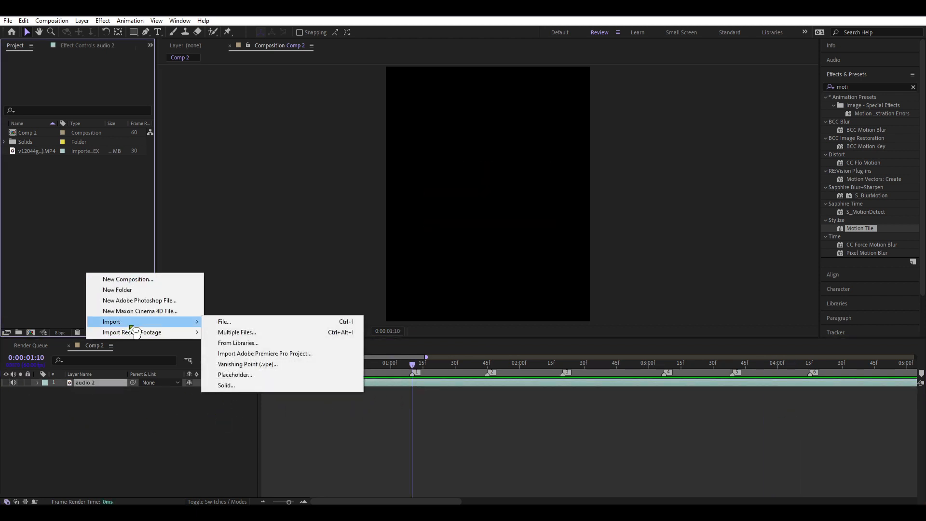
click(266, 320)
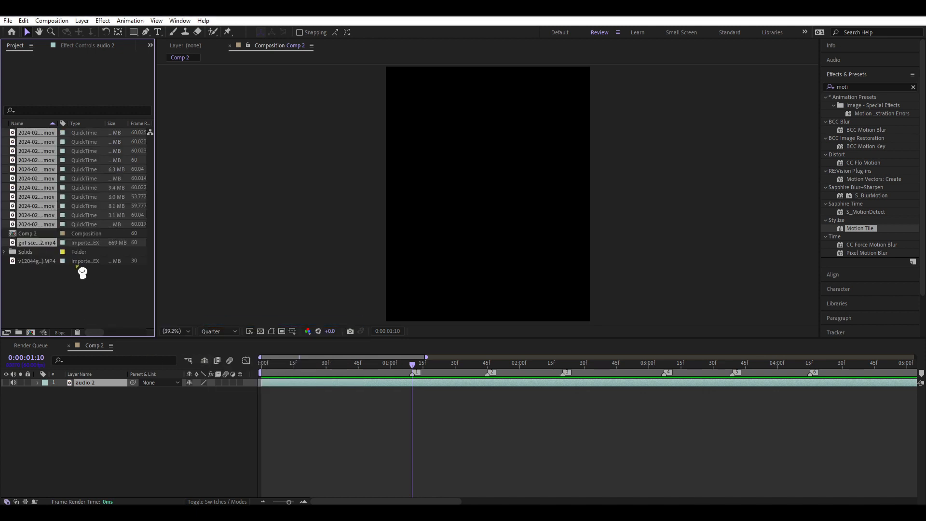
drag(37, 242, 113, 432)
drag(13, 413, 14, 412)
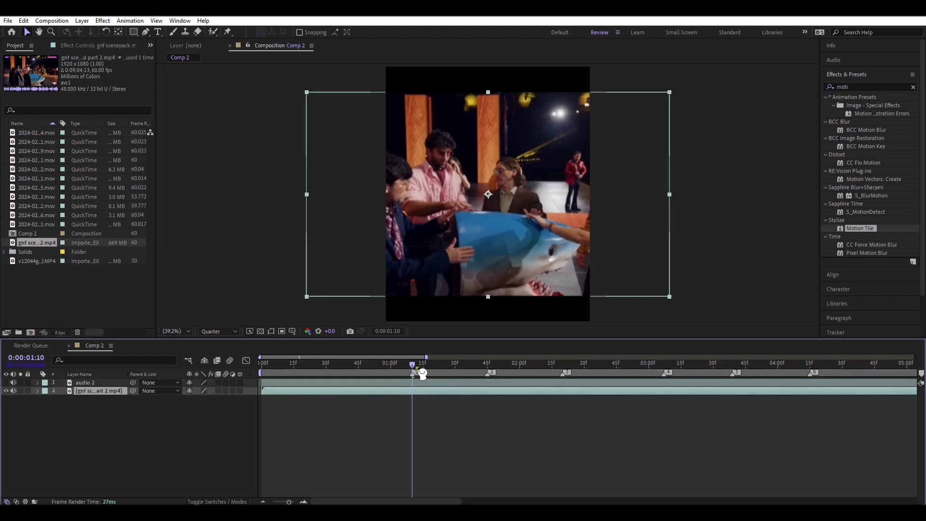
Split the scenepack layer at each of the six markers and return to 0:00:01:10
key(ctrl+shift+d)
drag(466, 369, 488, 382)
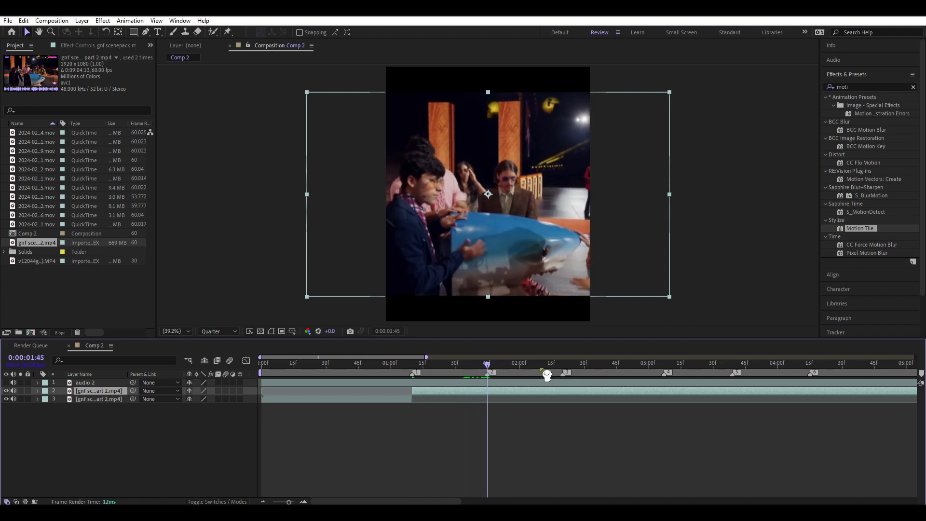
click(423, 375)
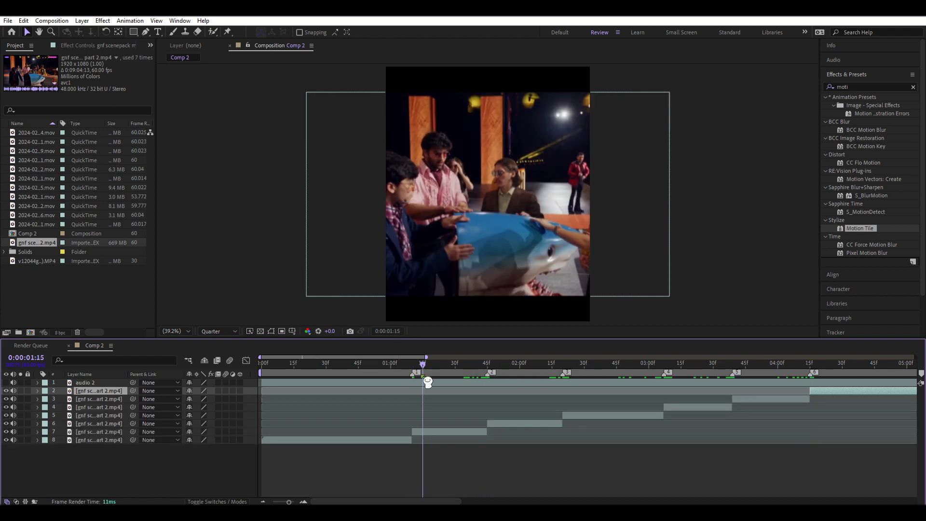
drag(422, 376, 412, 393)
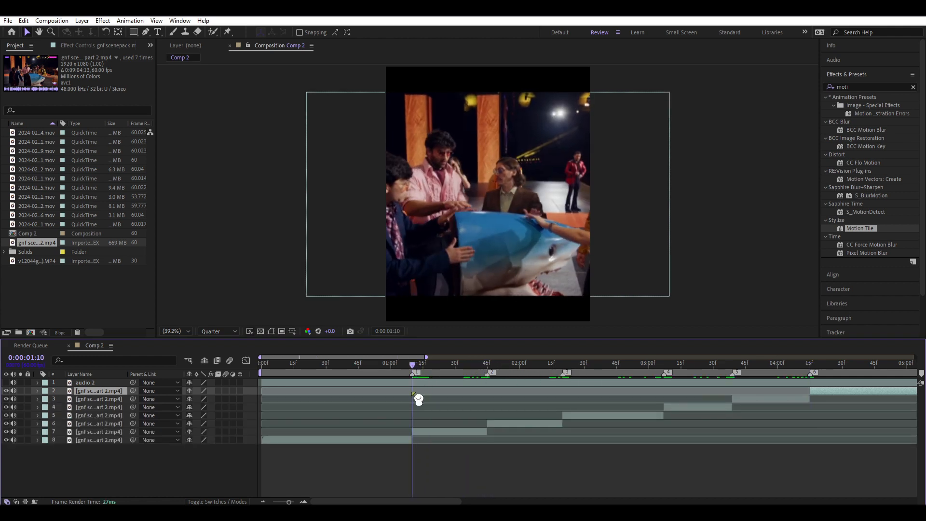
Find the scene at 0:03:20:34 in the segment after the first marker and extend the segment's out point to about 0:03:34
double_click(460, 435)
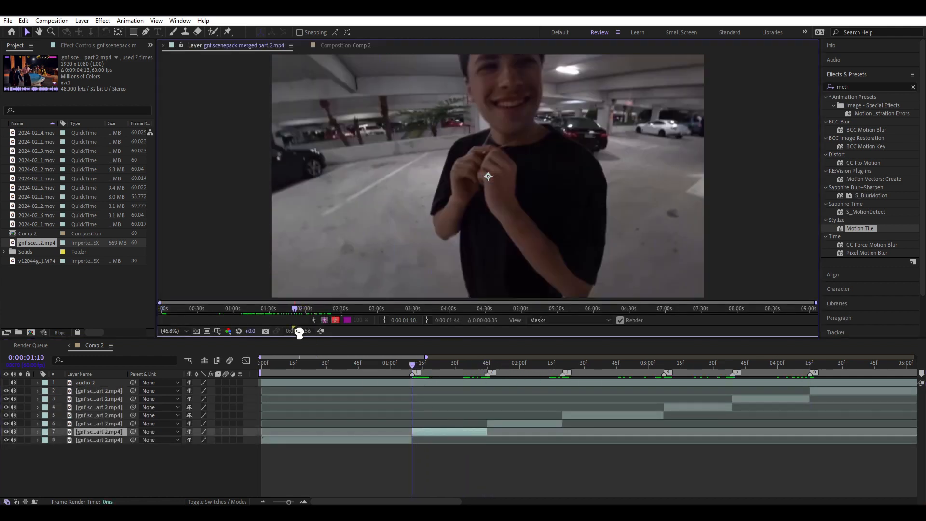
drag(299, 332, 409, 338)
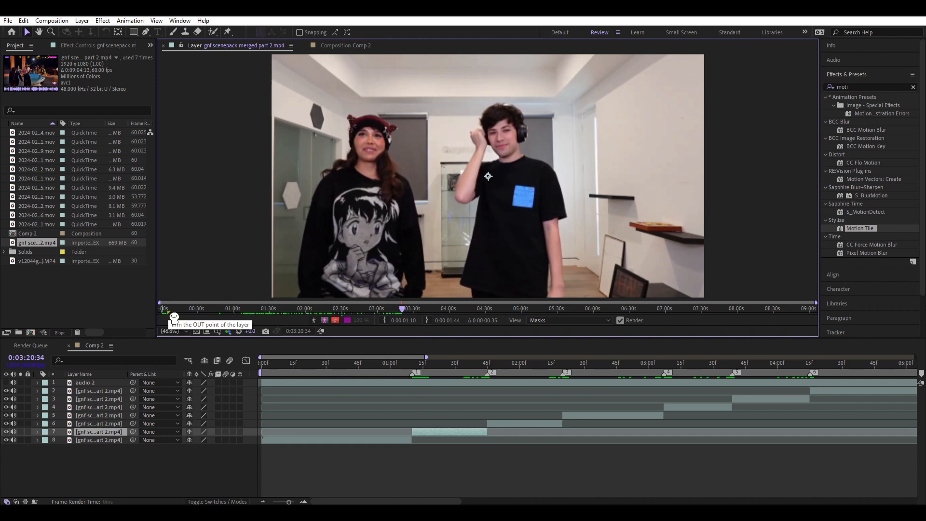
drag(174, 317, 411, 331)
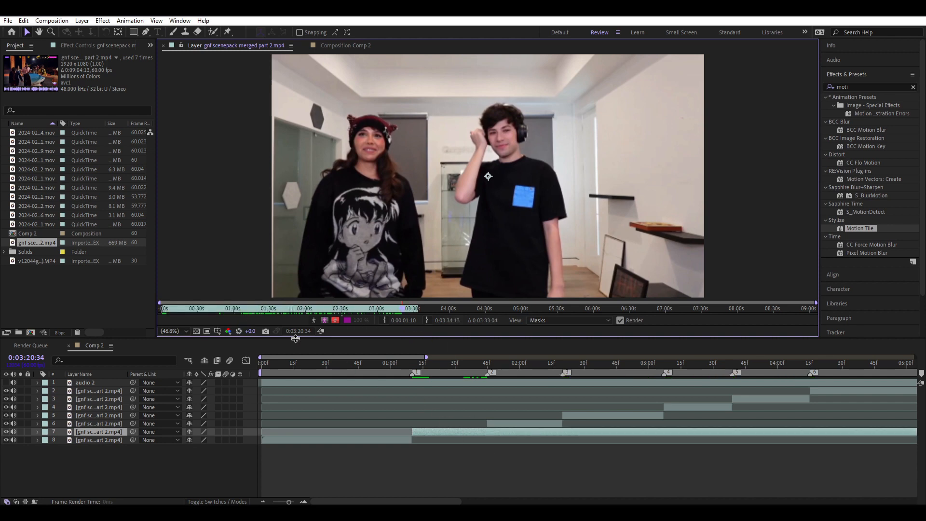
drag(163, 308, 402, 316)
click(352, 46)
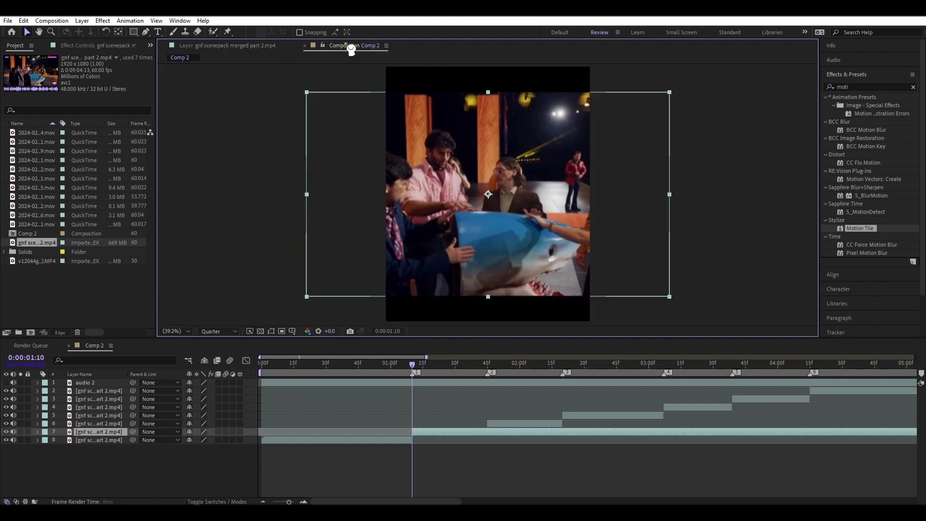
Cut the extended scenepack segment at the second marker, 0:00:01:45, and delete the part after it
drag(433, 368, 494, 392)
key(Page_Up)
key(ctrl+shift+d)
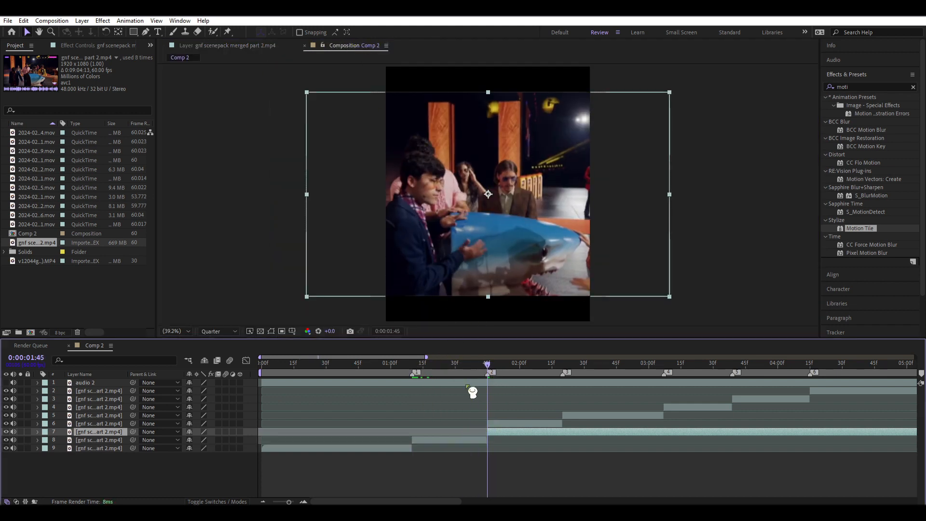
key(Delete)
Open the scenepack segment between the second and third markers in the Layer viewer
drag(384, 366, 515, 430)
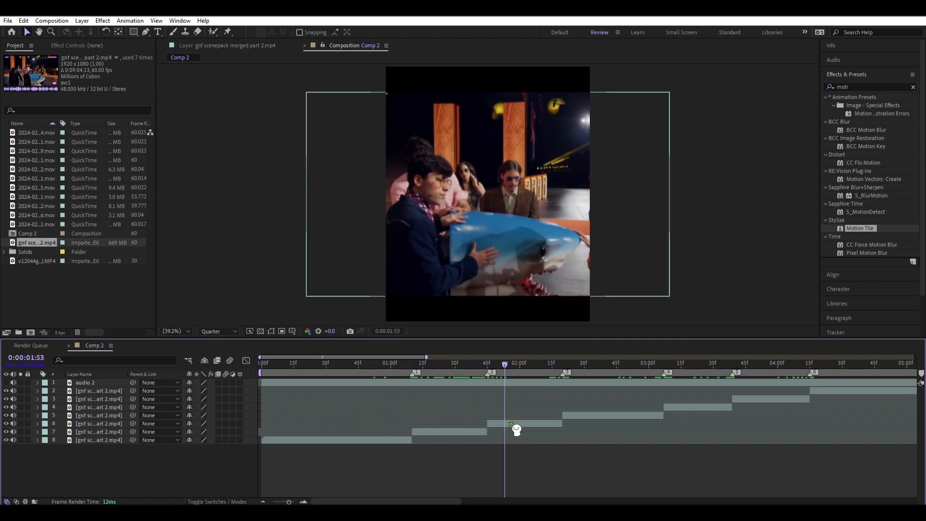
double_click(513, 425)
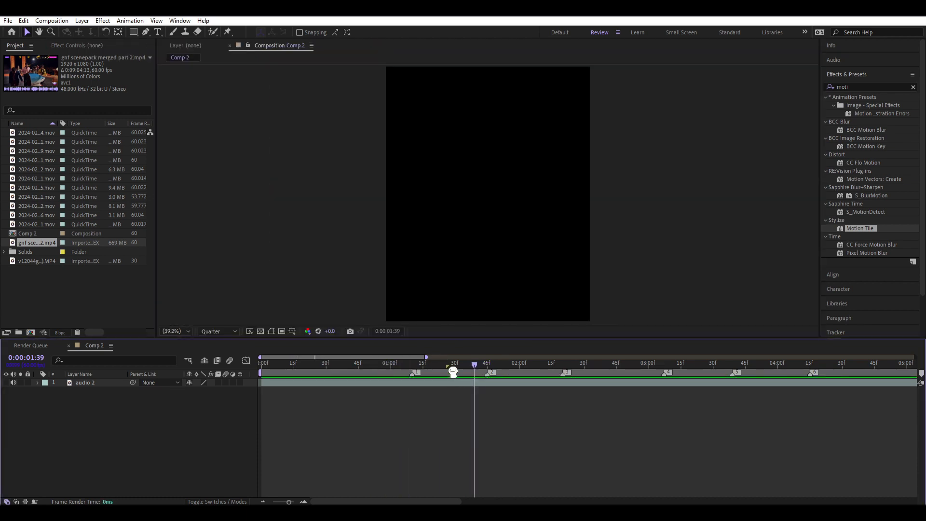
Add all the 2024-02 .mov scene clips from the project to the Comp 2 timeline below the audio 2 layer
drag(447, 366, 449, 386)
click(89, 294)
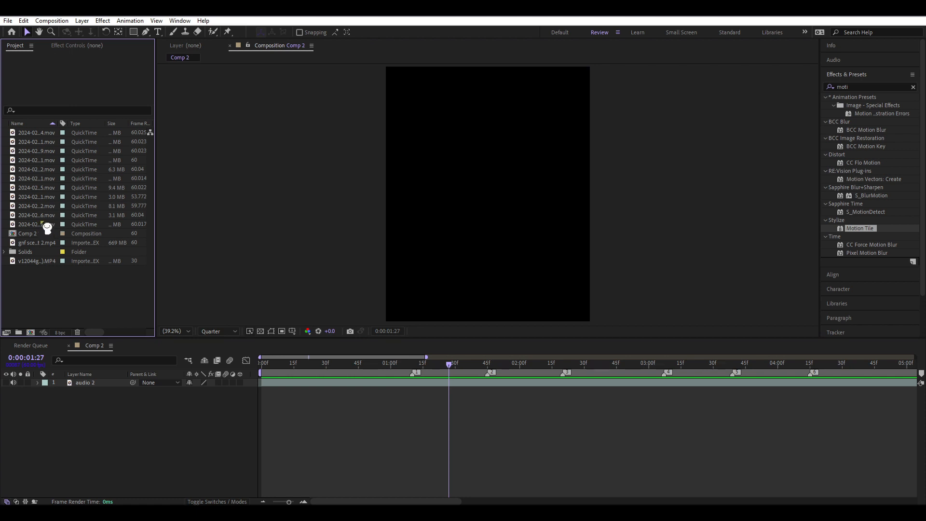
shift+click(55, 143)
shift+click(51, 133)
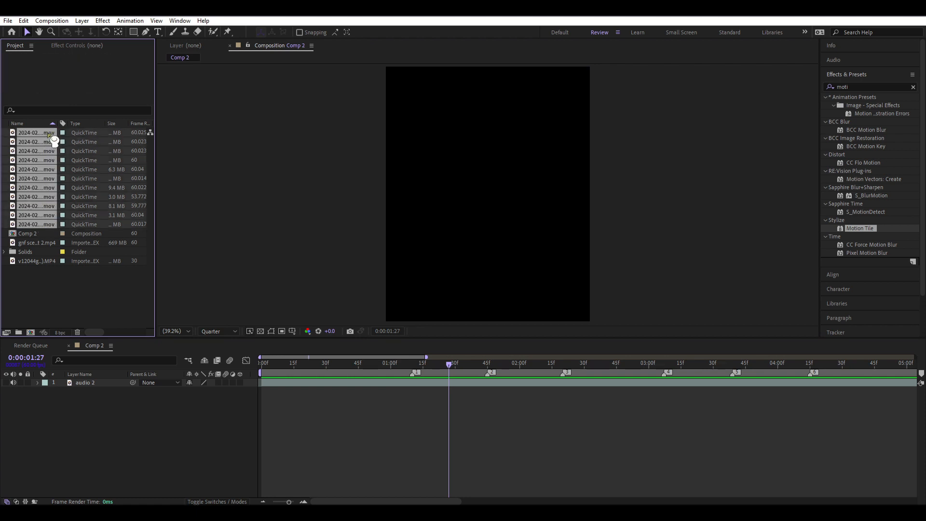
drag(55, 141, 418, 385)
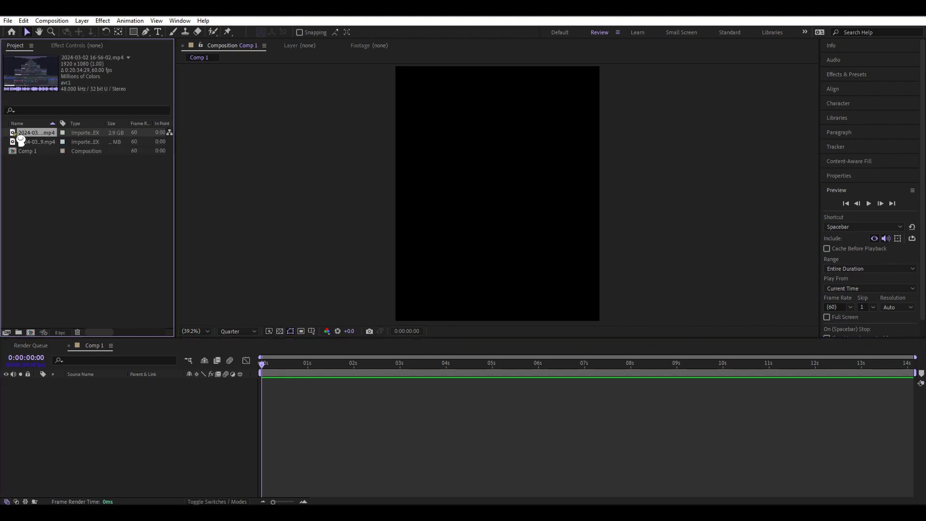
double_click(48, 135)
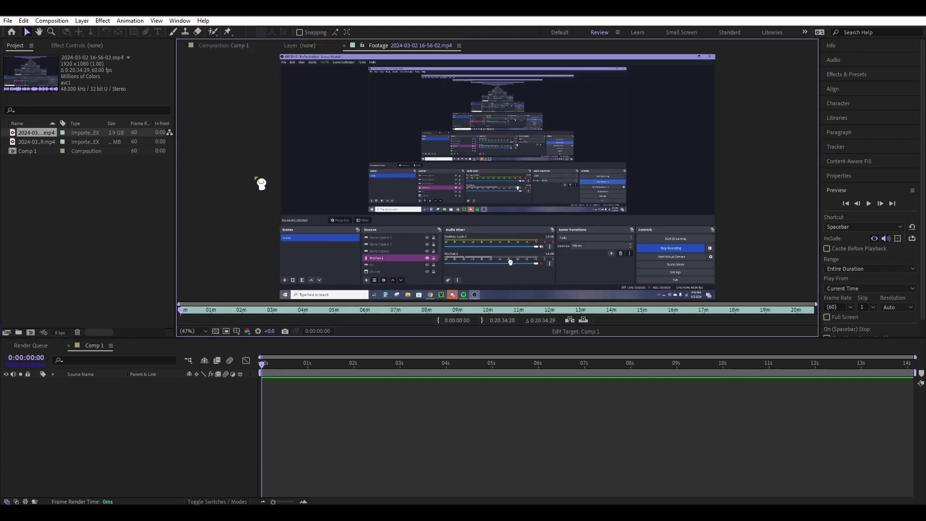
double_click(49, 141)
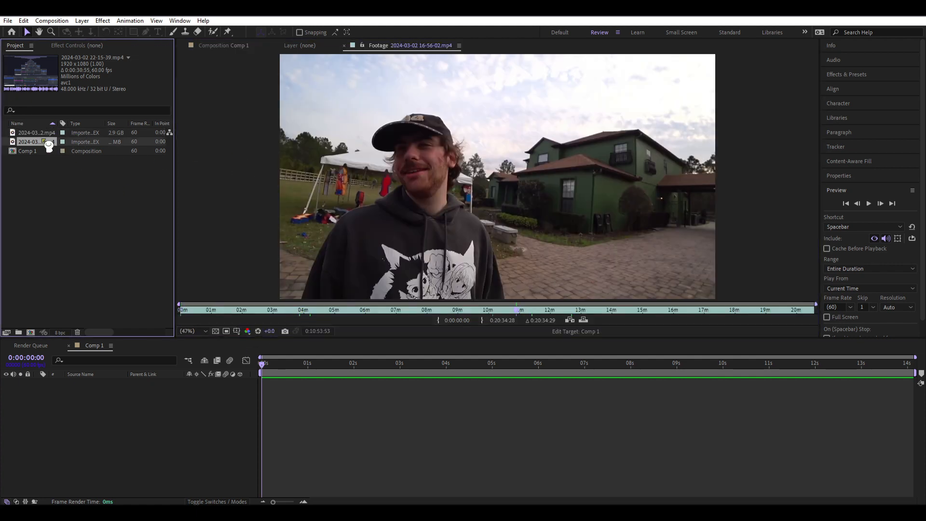
drag(439, 321, 459, 318)
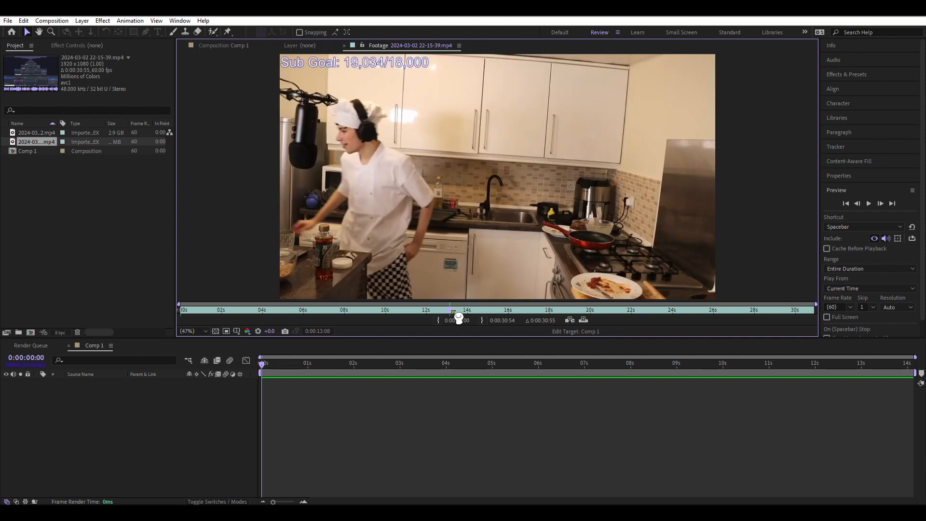
drag(188, 312, 439, 312)
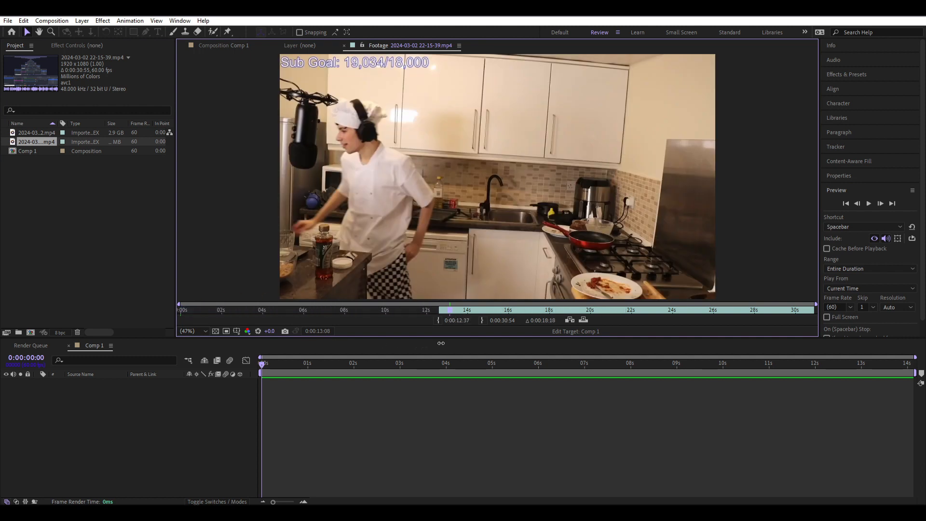
drag(43, 155, 116, 410)
drag(273, 393, 315, 371)
drag(333, 383, 518, 385)
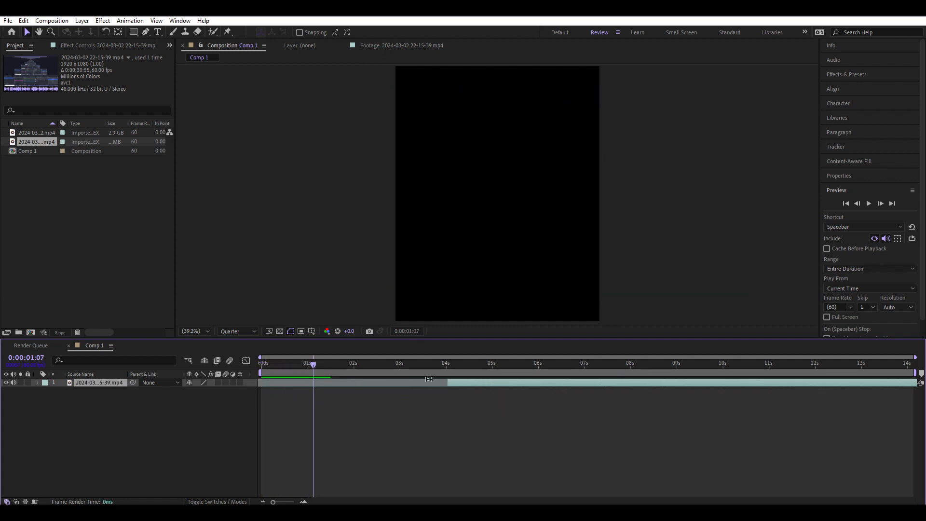
drag(422, 363, 444, 363)
key(space)
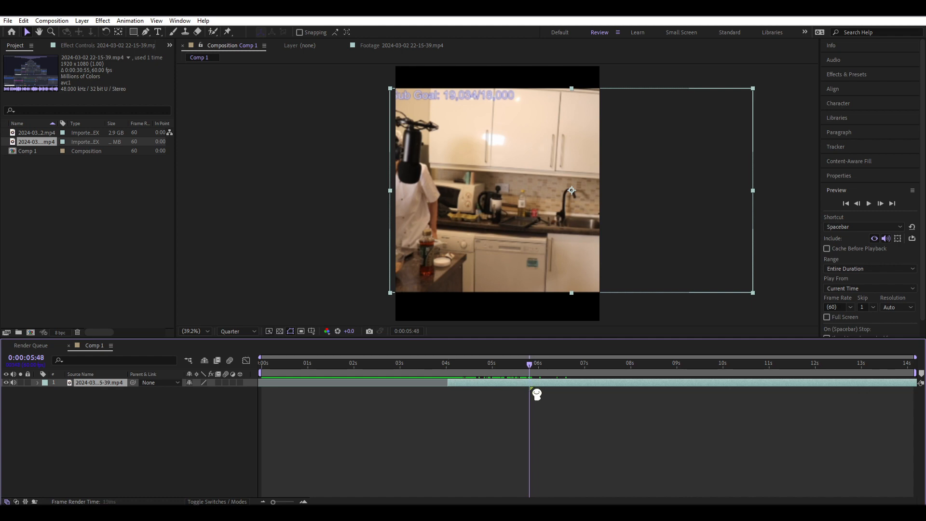
key(space)
key(space)
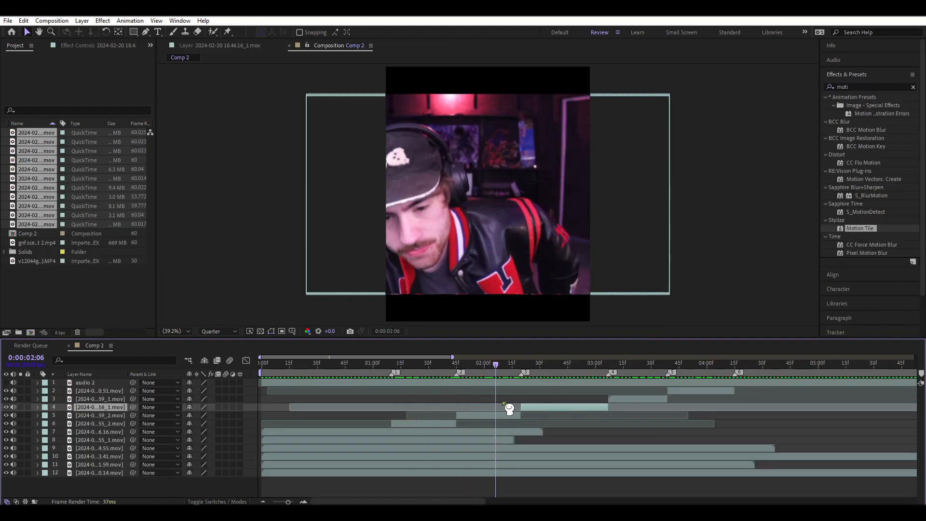
Play back the marker-cut clips in Comp 2 from 0:00:01:21
drag(474, 423, 415, 407)
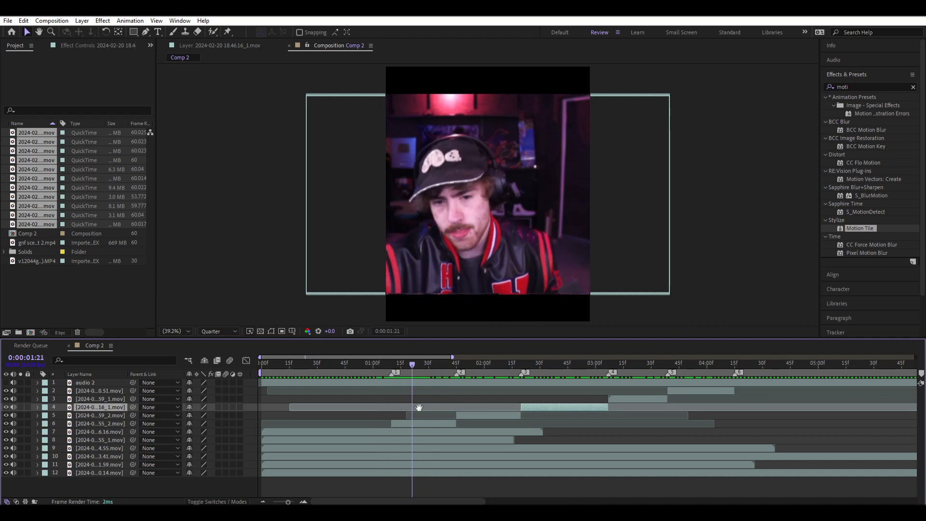
key(space)
key(space)
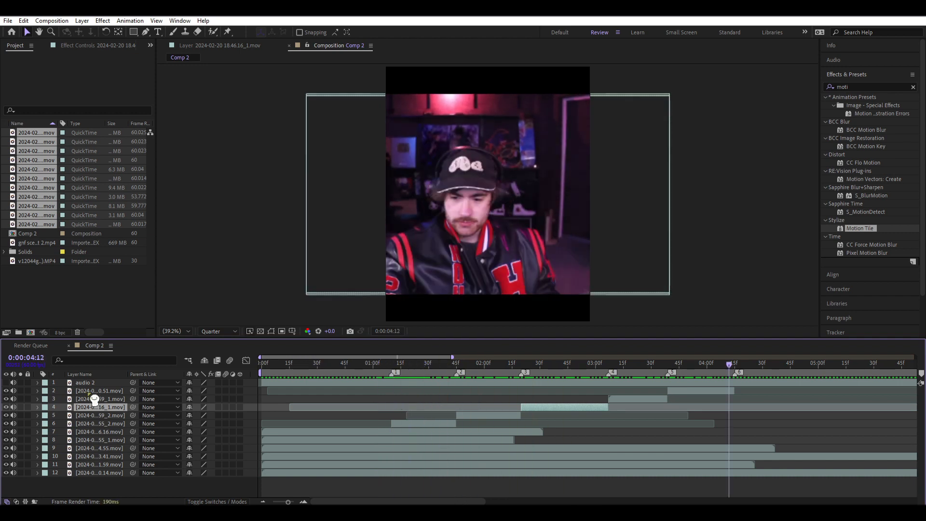
Mute the audio of all the .mov clip layers, 2 through 12, in Comp 2
click(96, 390)
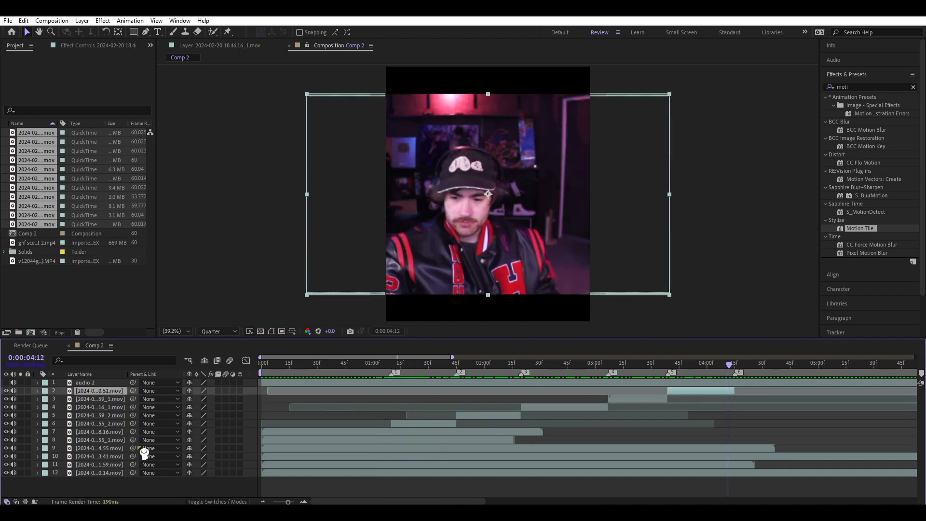
shift+click(107, 472)
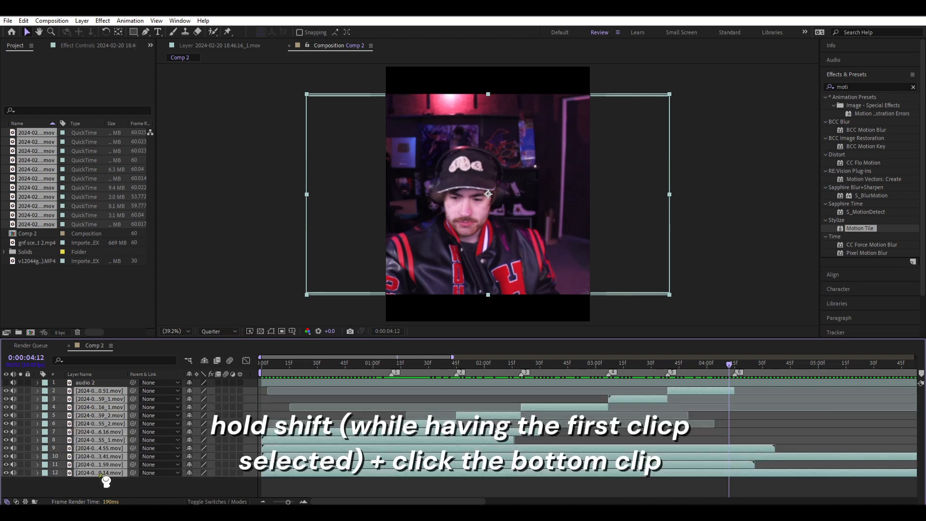
click(14, 472)
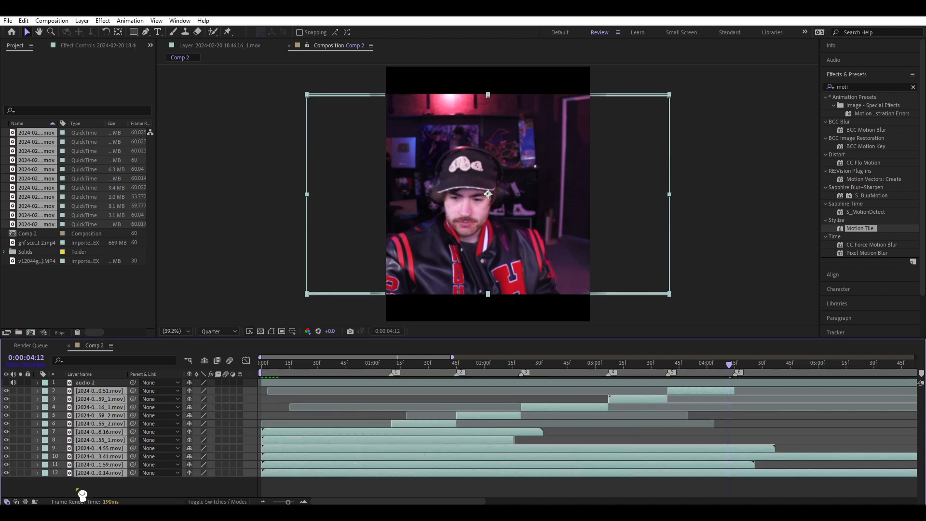
Delete the six unused .mov clip layers, 7 through 12, from Comp 2
click(77, 488)
drag(101, 487, 102, 393)
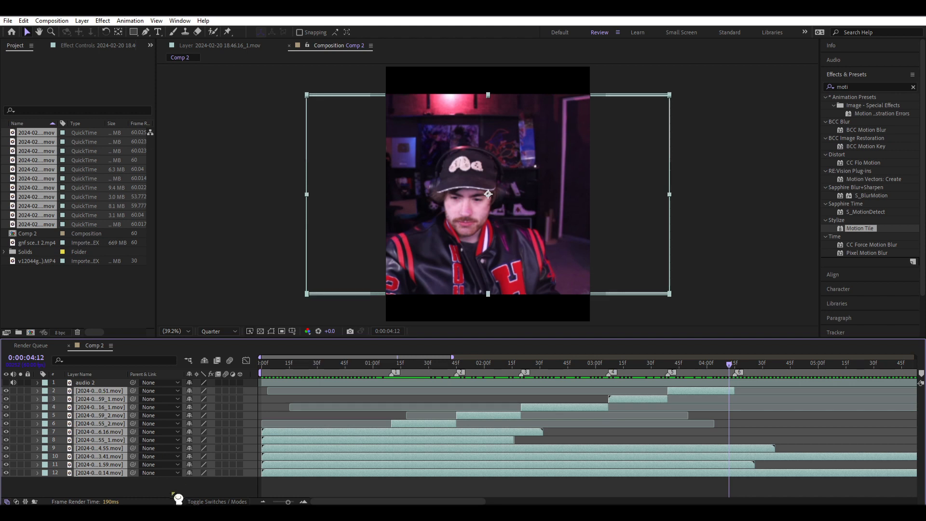
click(176, 491)
click(447, 364)
drag(86, 483, 87, 432)
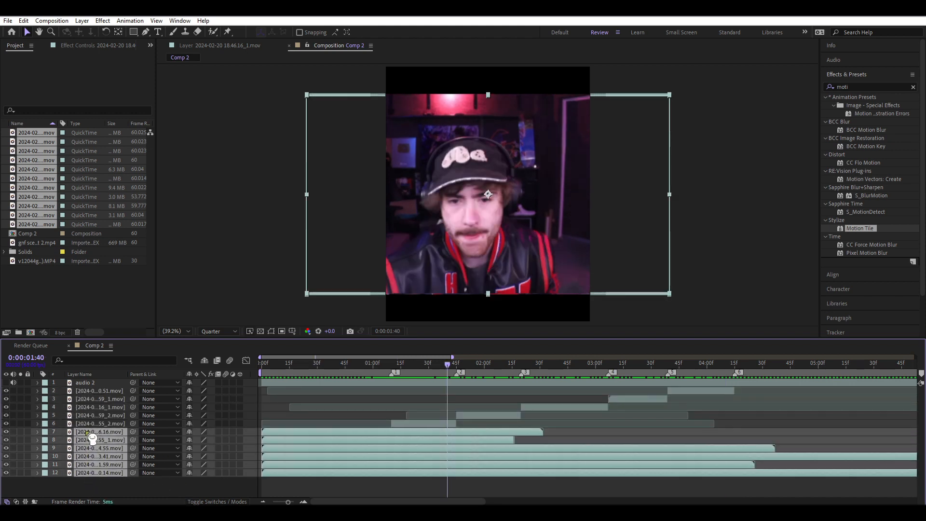
key(Delete)
Enlarge the clip between the first and second markers to fill the portrait frame and reposition it to centre the face
click(435, 424)
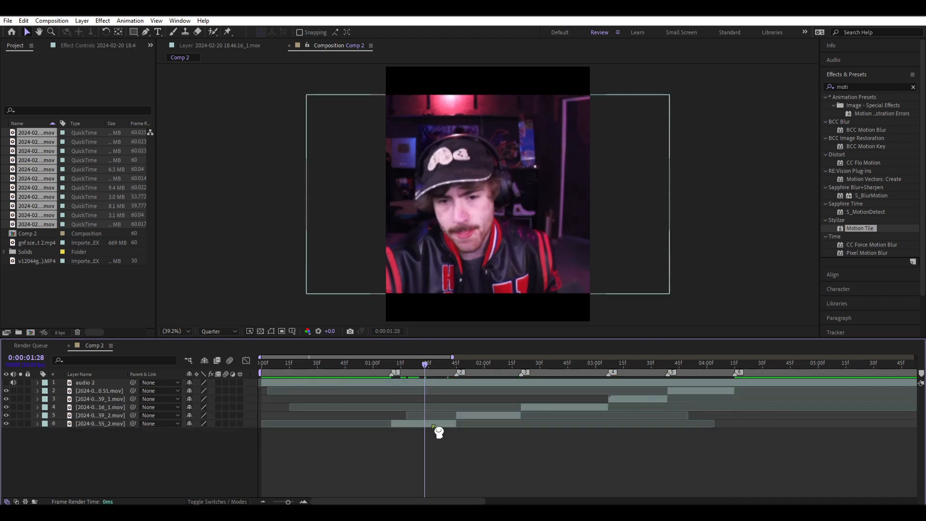
key(s)
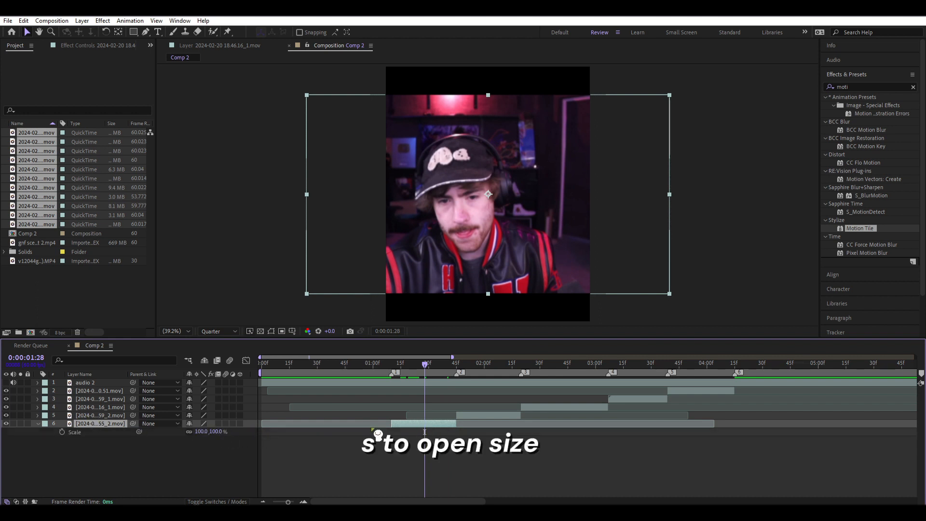
drag(217, 436, 232, 436)
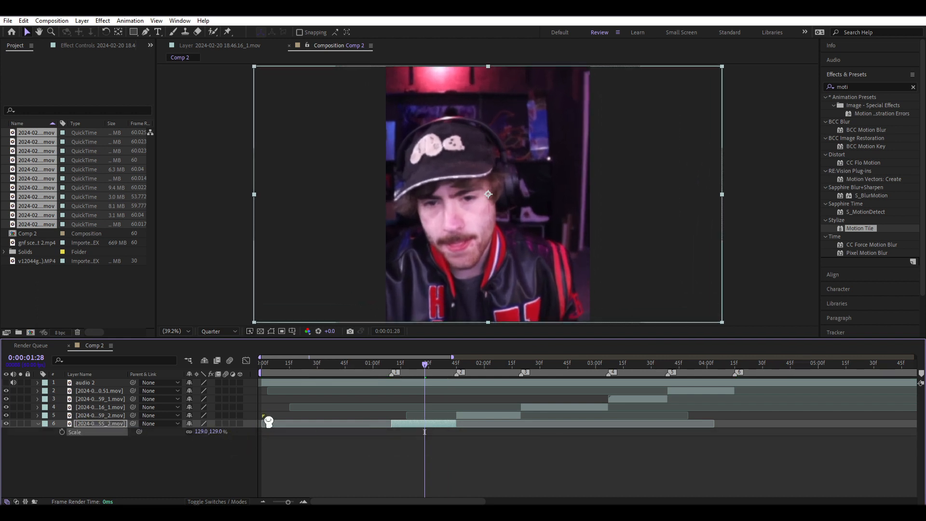
drag(467, 255, 495, 254)
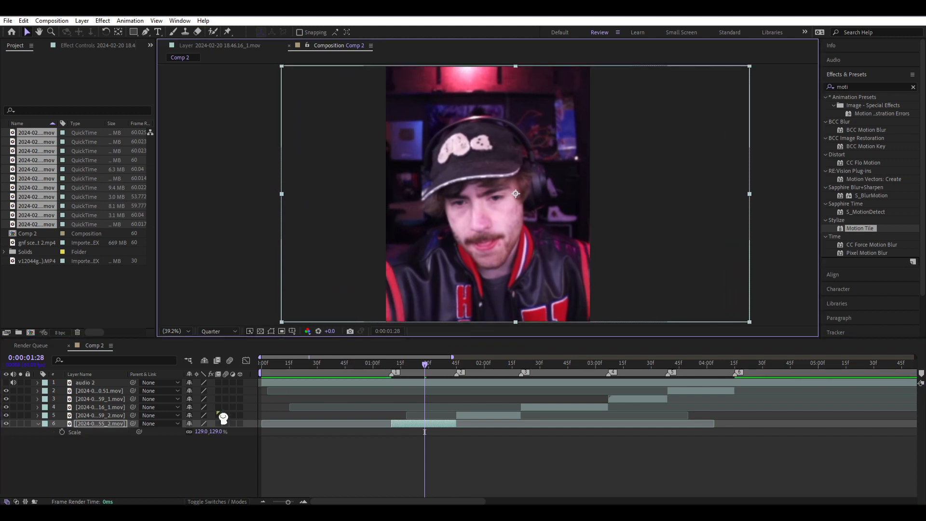
drag(217, 432, 225, 432)
drag(506, 216, 512, 201)
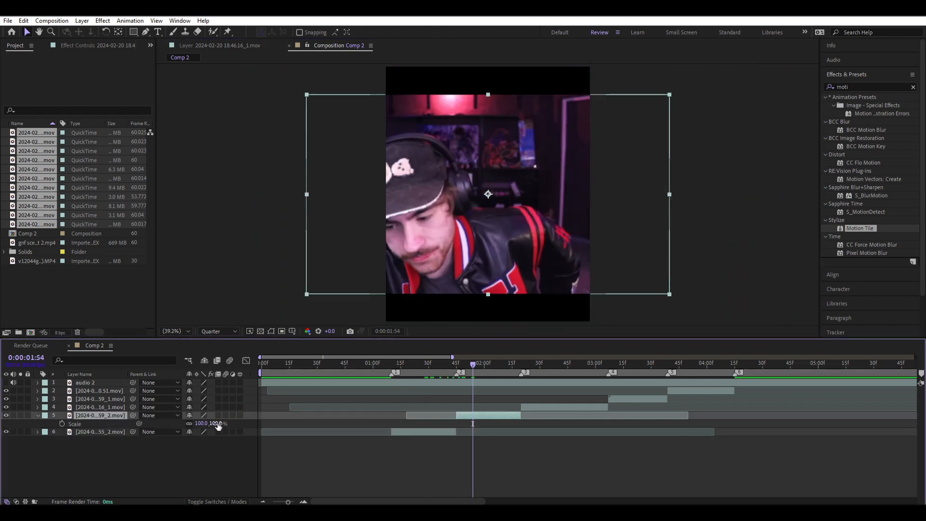
Scale the clip between the second and third markers to 134% and shift it right so the face sits in frame
drag(213, 423, 229, 423)
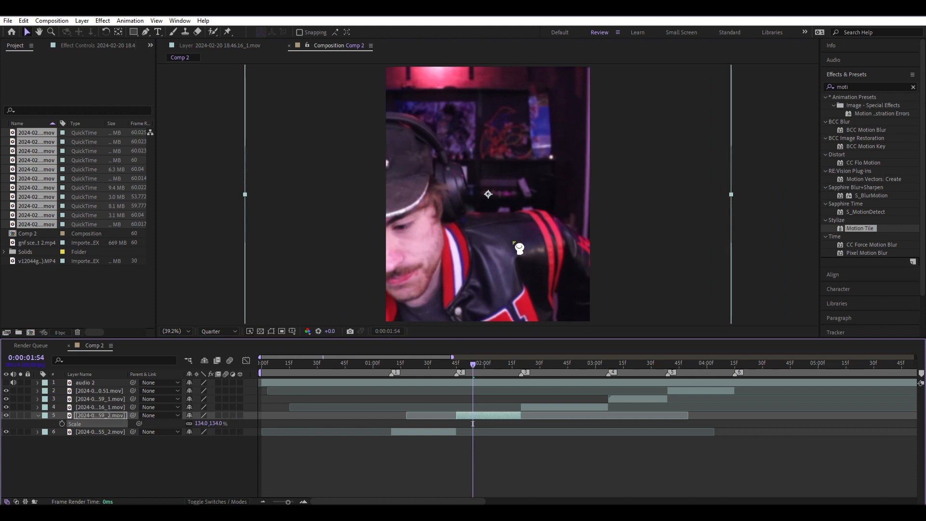
drag(522, 239, 581, 227)
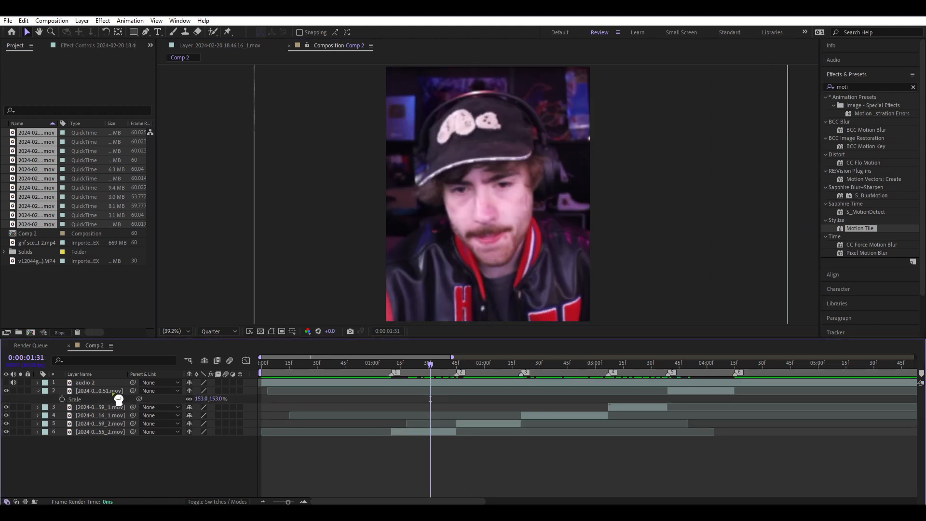
click(114, 391)
key(s)
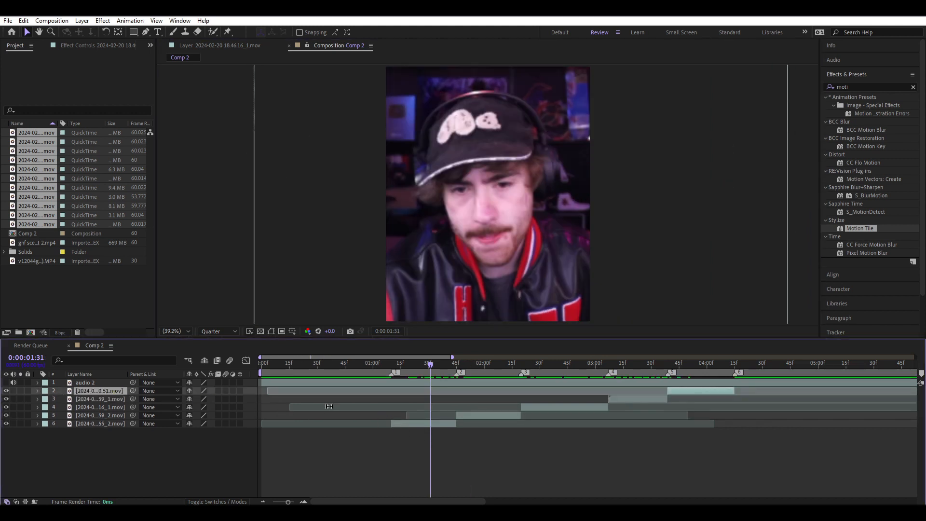
Extend the layer 6 clip back to the composition start and split it at the first marker
click(124, 317)
drag(430, 364, 354, 425)
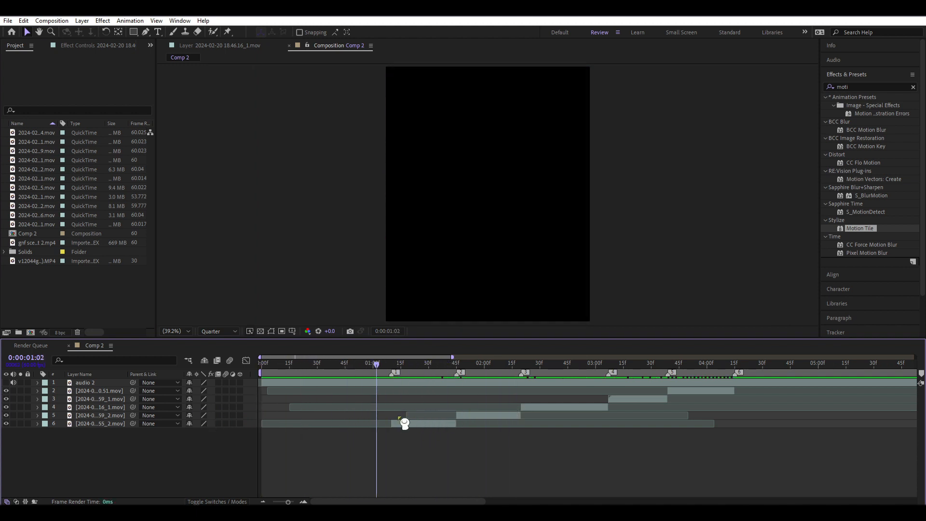
click(404, 424)
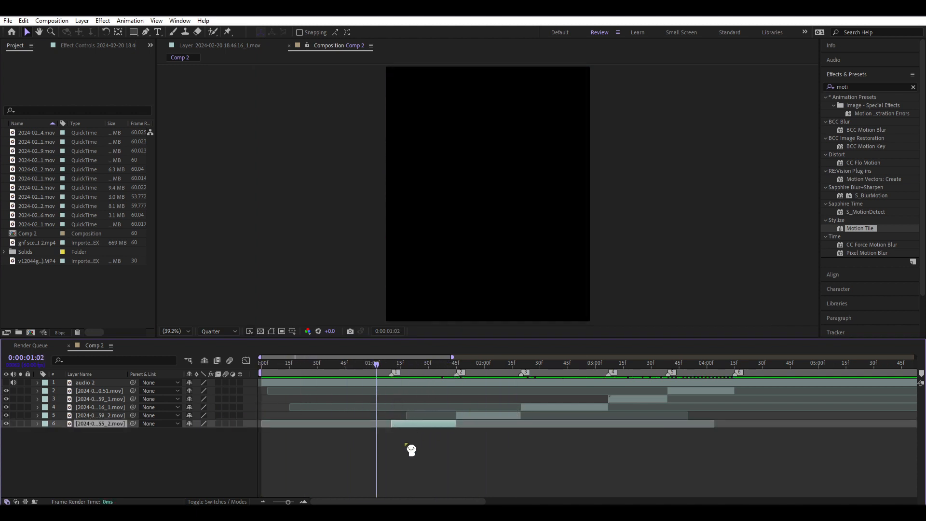
drag(391, 423, 262, 444)
mouse_move(378, 367)
mouse_down()
mouse_move(390, 384)
mouse_move(378, 420)
mouse_move(360, 423)
mouse_move(406, 438)
mouse_move(272, 405)
mouse_move(692, 401)
mouse_move(405, 441)
mouse_move(395, 434)
mouse_up()
key(ctrl+shift+d)
click(261, 402)
Pre-compose the clips following the first and second markers separately, moving all attributes into each new composition
click(416, 427)
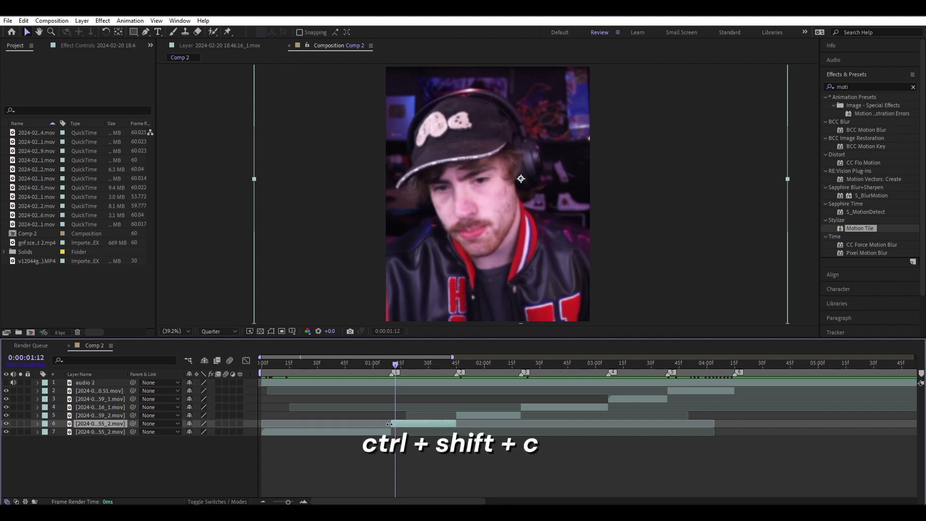
key(ctrl+shift+c)
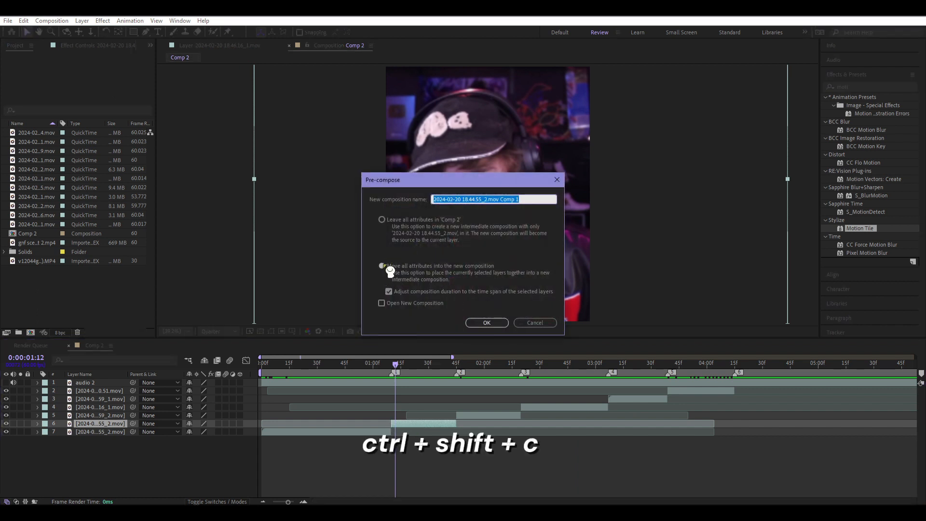
click(487, 322)
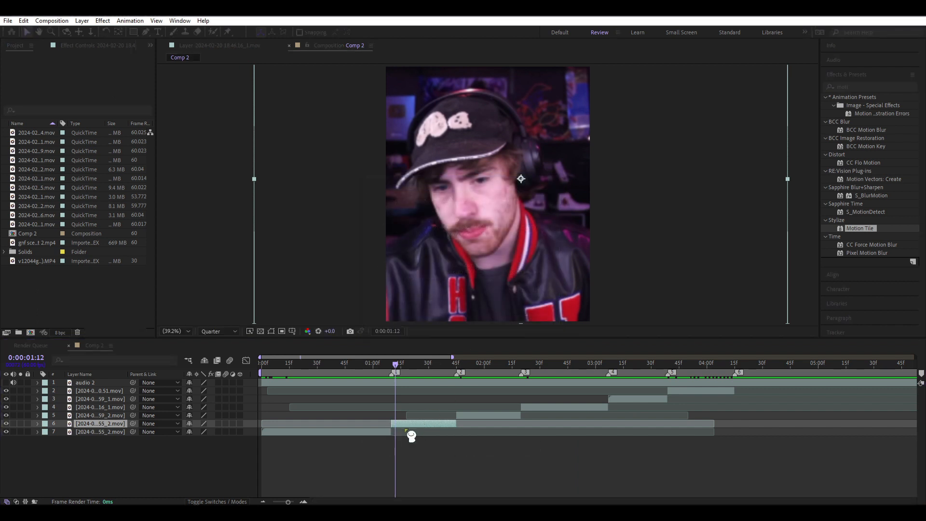
drag(401, 369, 470, 415)
click(471, 417)
key(ctrl+shift+c)
click(482, 324)
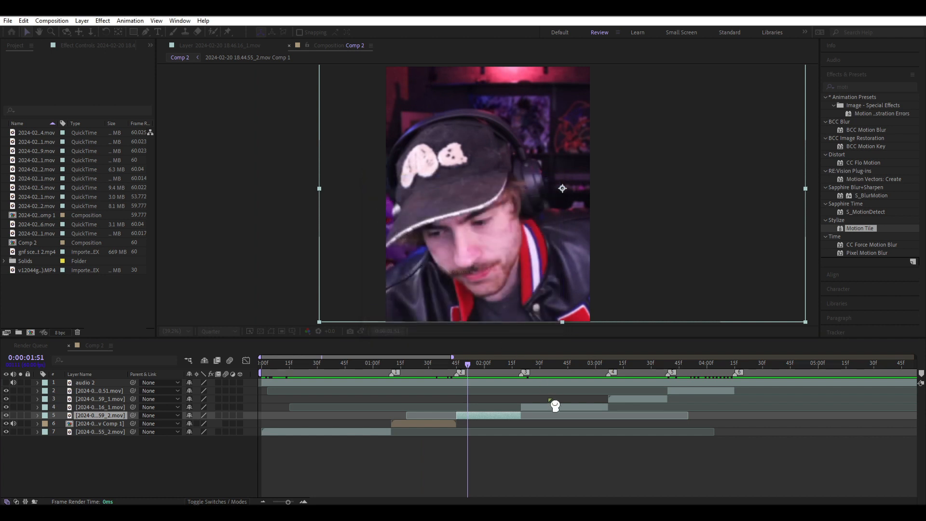
Mute the audio of all six pre-composed clip layers and deselect them
drag(90, 390, 90, 389)
click(13, 391)
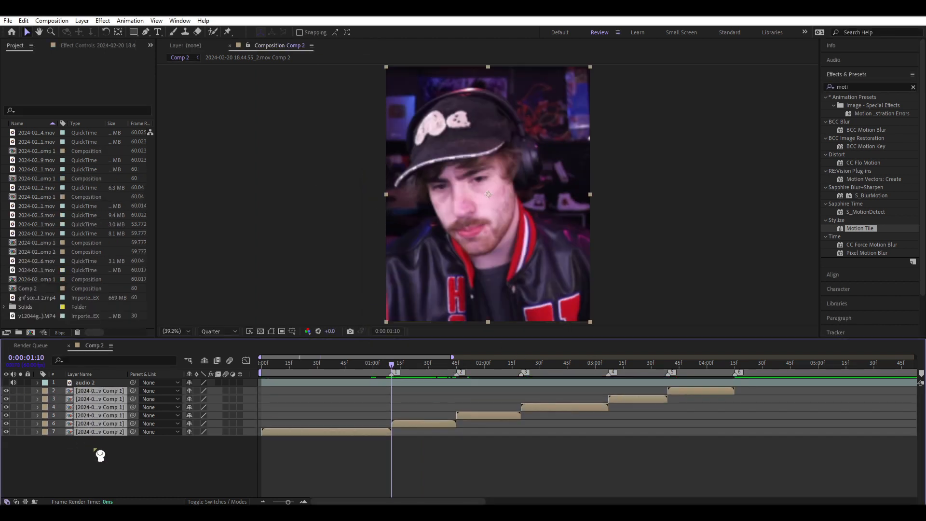
click(94, 449)
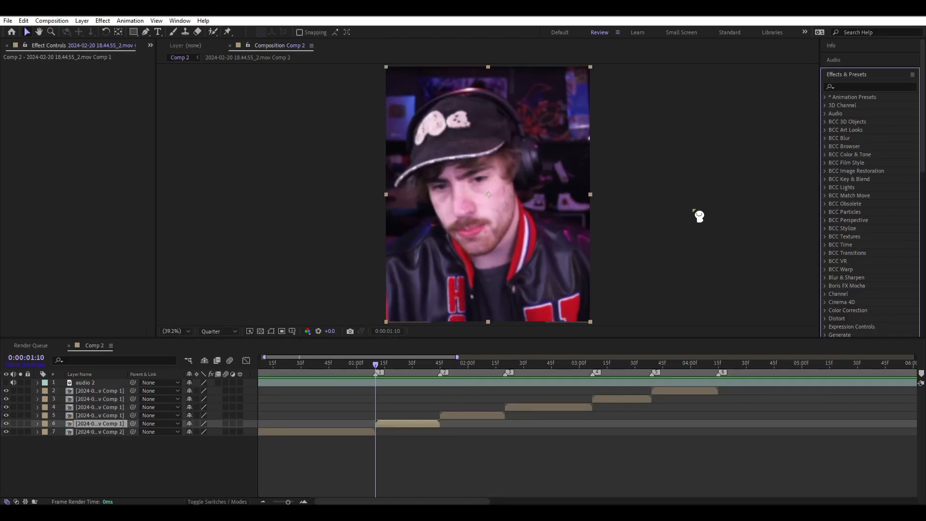
Find Twixtor Pro among the effects and apply it to the pre-composed clip between the first and second markers
click(848, 86)
text(twixtor)
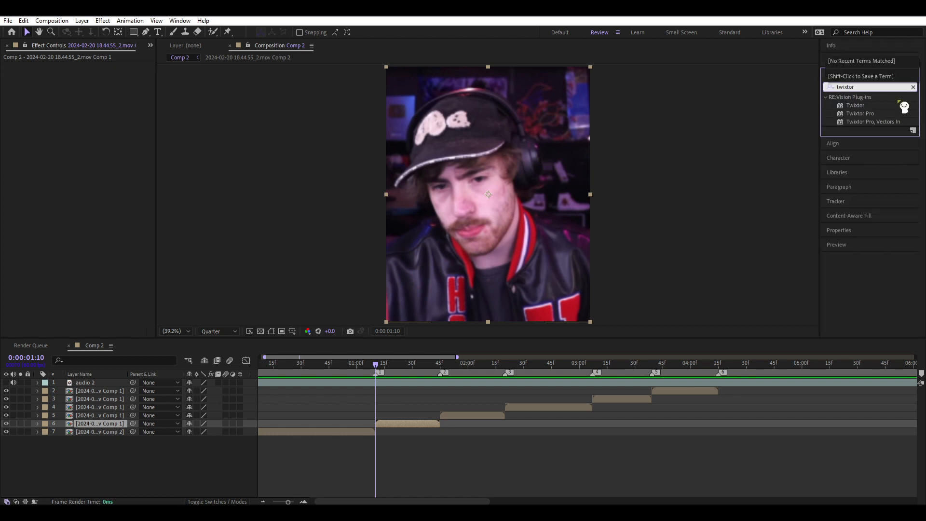
drag(864, 113, 376, 422)
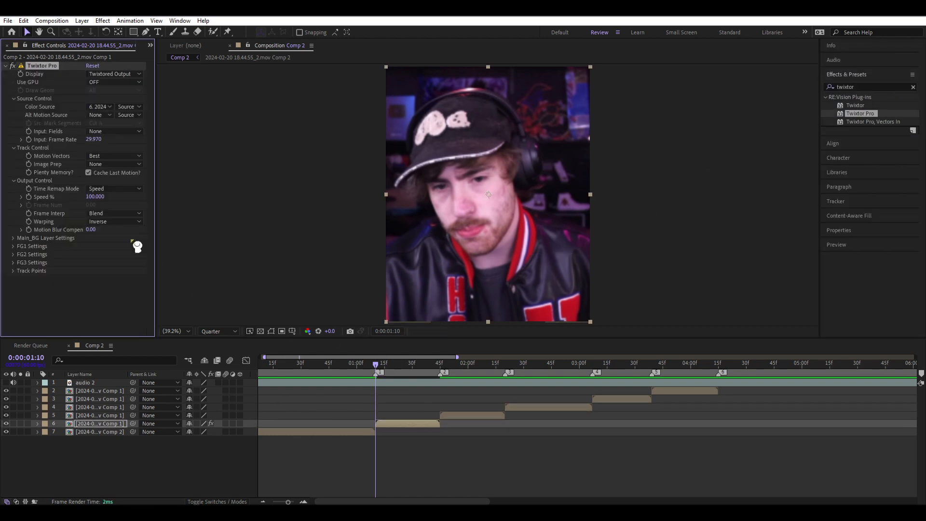
Start keyframing Twixtor Pro's Speed % at the first marker and reveal the layer 6 clip's keyframes
click(29, 197)
key(equal)
key(equal)
click(404, 423)
key(u)
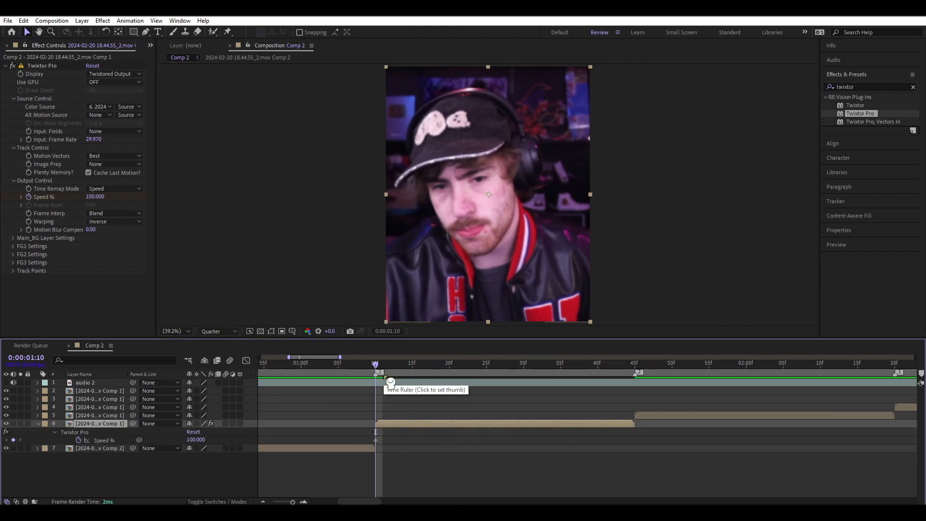
Add a Speed % keyframe of 180 three frames after the first marker, at 0:00:01:13
key(ctrl+Right)
key(ctrl+Right)
key(ctrl+Right)
click(94, 197)
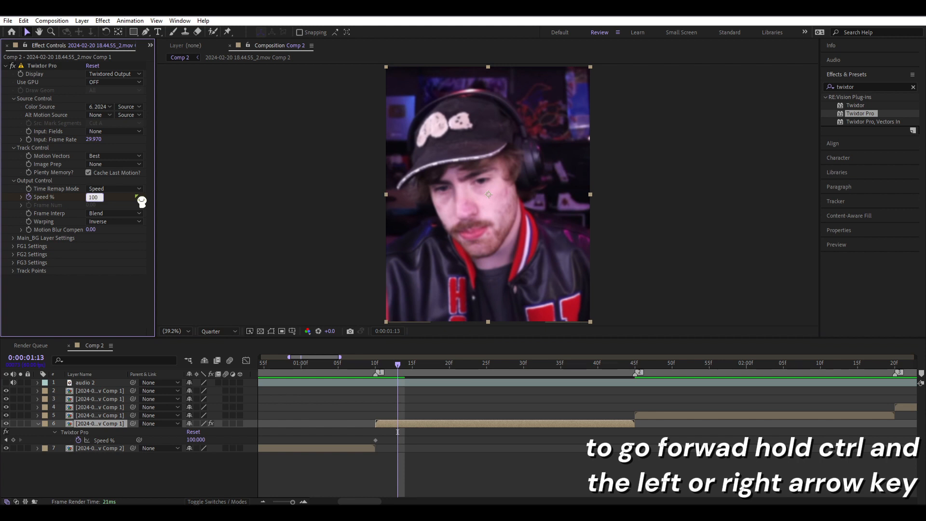
text(180)
key(Return)
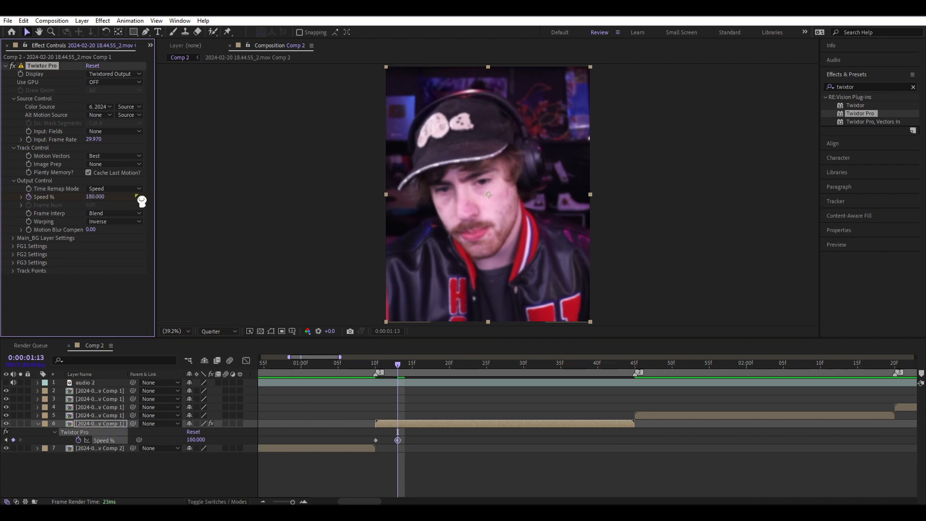
Add a Speed % keyframe of 40 at 0:00:01:17 and preview the speed ramp around the first marker
key(ctrl+Right)
key(ctrl+Right)
key(ctrl+Right)
key(ctrl+Right)
text(40)
key(Return)
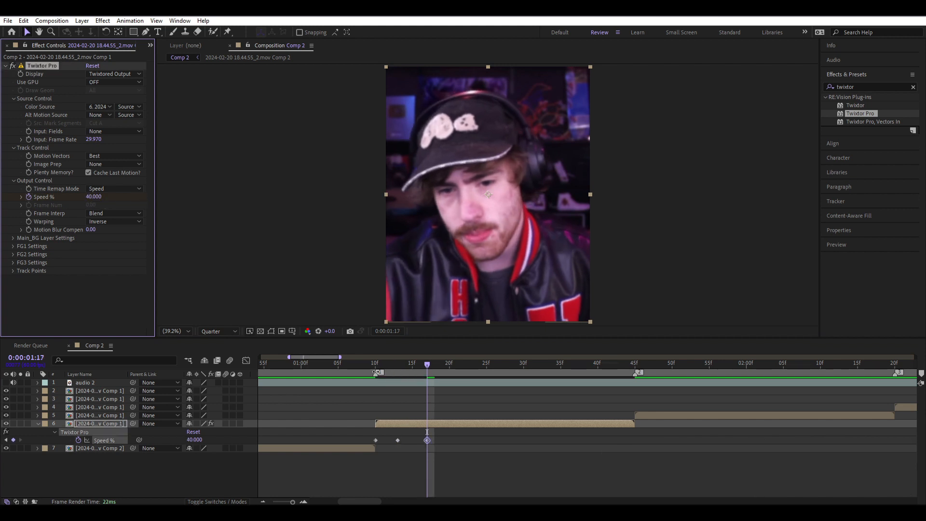
click(376, 372)
drag(377, 372, 259, 386)
key(space)
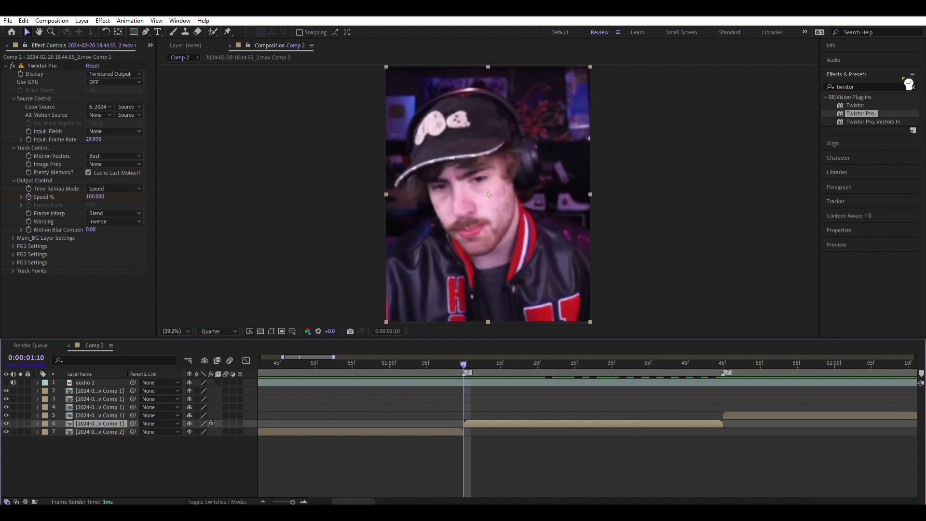
Find BCC Lens Blur OBS among the effects, apply it to the layer 6 clip and reveal the clip's keyframes
drag(879, 87, 766, 108)
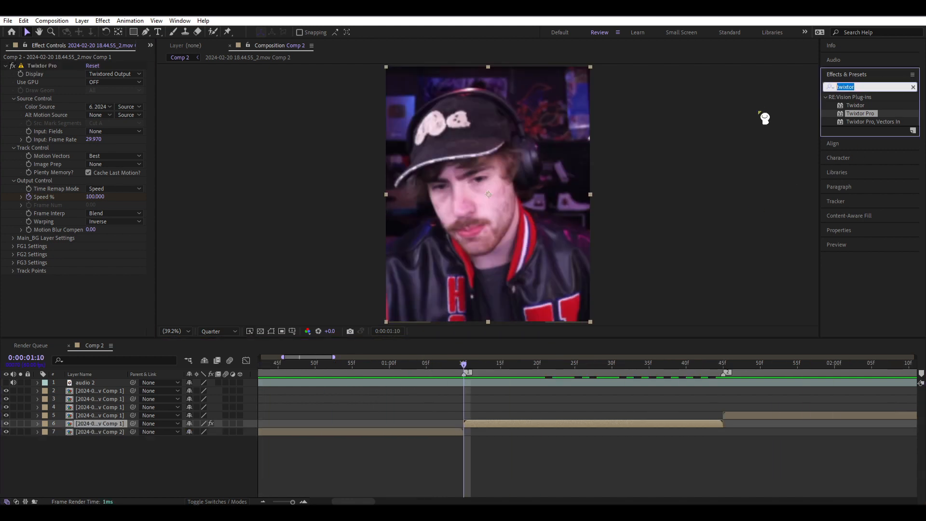
text(bcc lens)
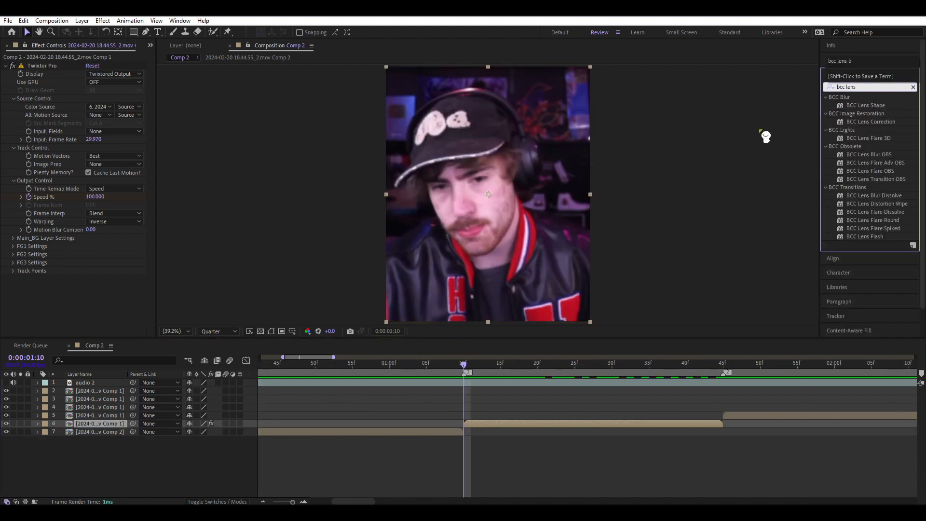
double_click(868, 154)
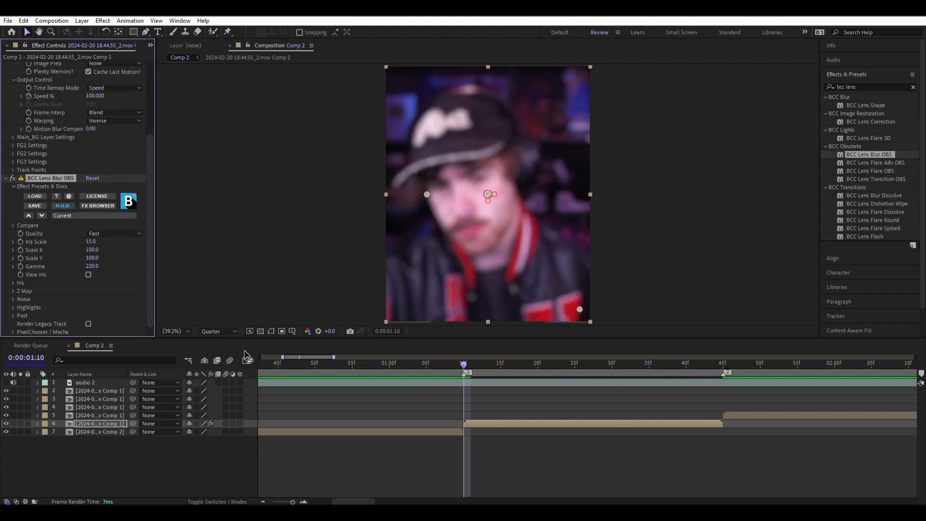
key(u)
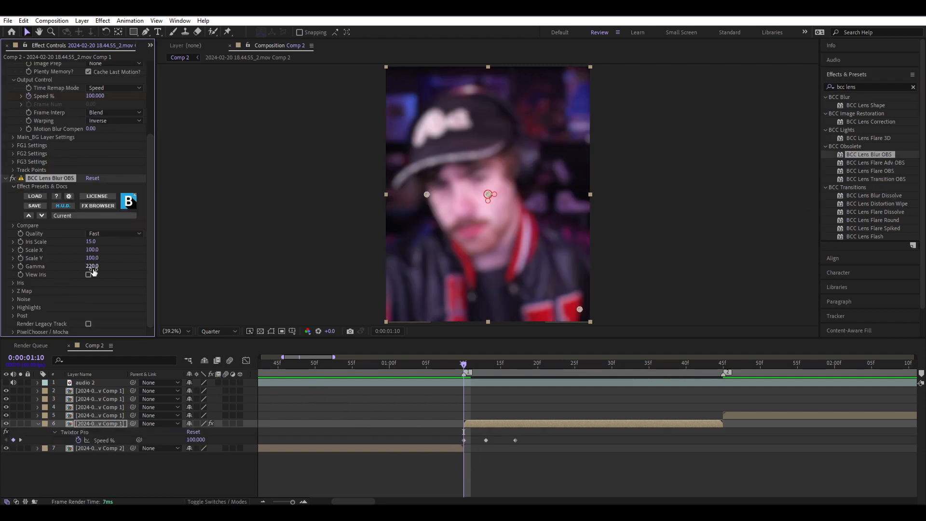
Set the lens blur's Gamma to 1000 and keyframe its Iris Scale at 20 on the first marker
drag(92, 266, 591, 296)
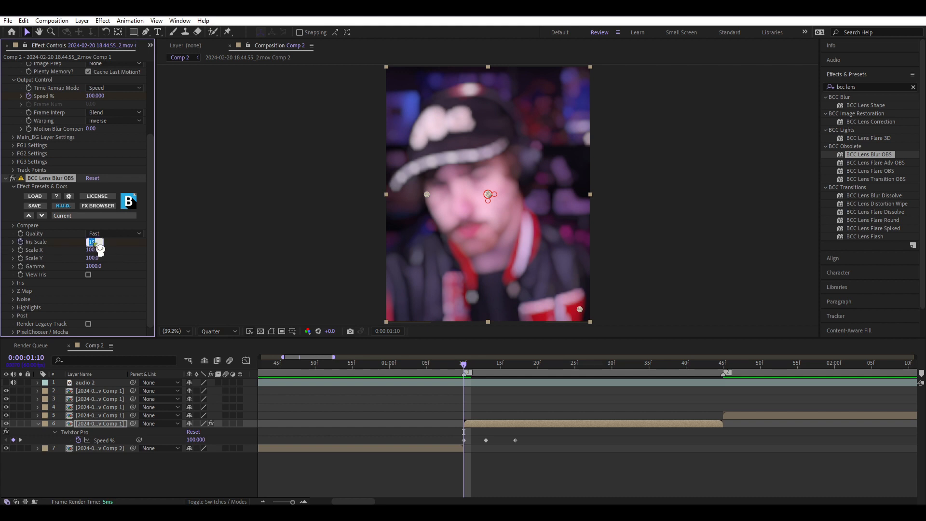
text(20)
key(Return)
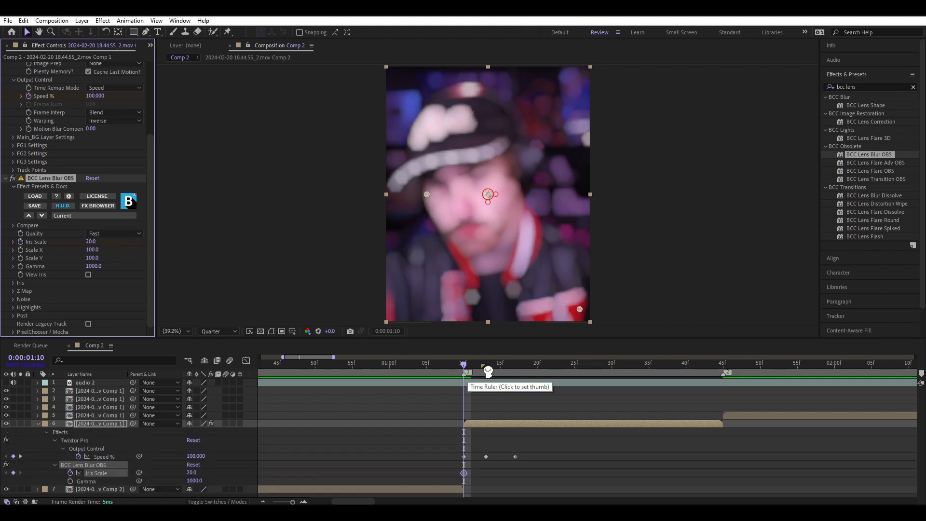
Add an Iris Scale keyframe of 0 at 0:00:01:35
drag(488, 371, 641, 422)
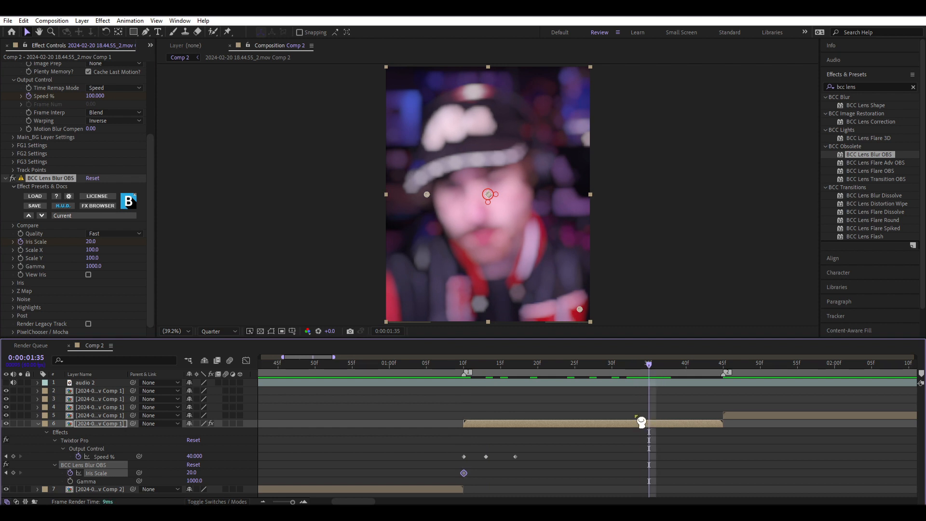
click(93, 242)
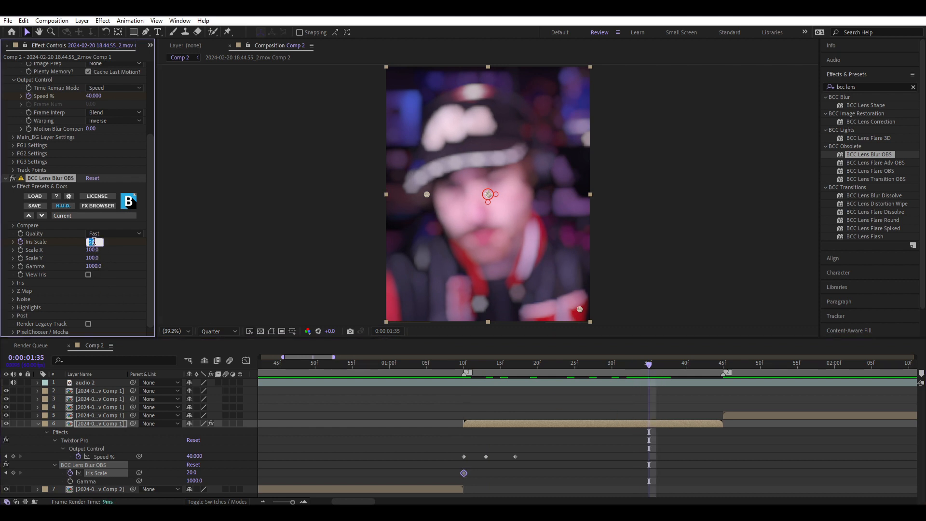
text(0)
key(Return)
Easy-ease the two Iris Scale keyframes and reshape their graph curve to fall steeply first and level off towards the end
click(246, 361)
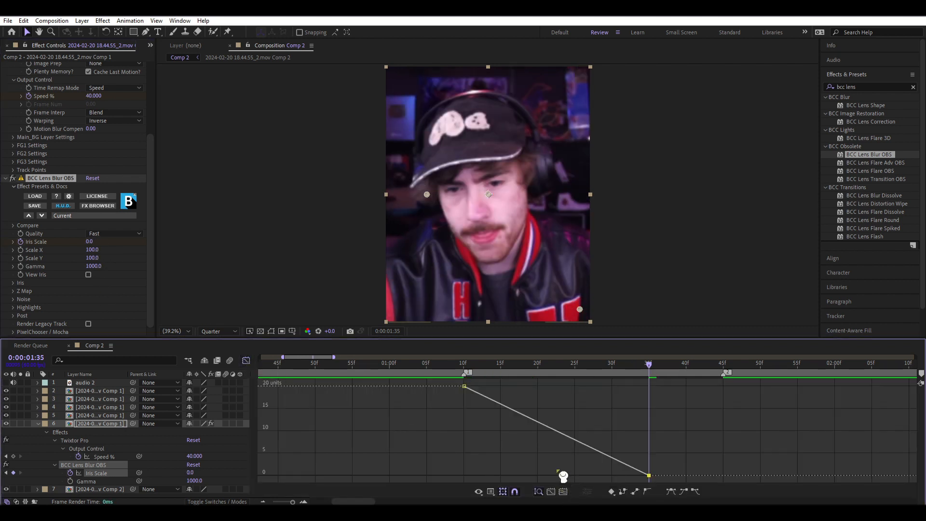
click(553, 430)
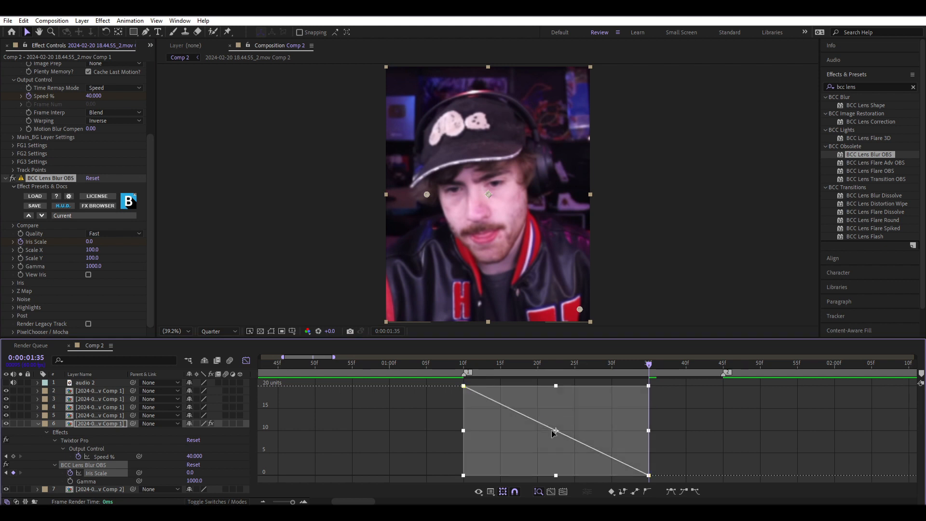
key(F9)
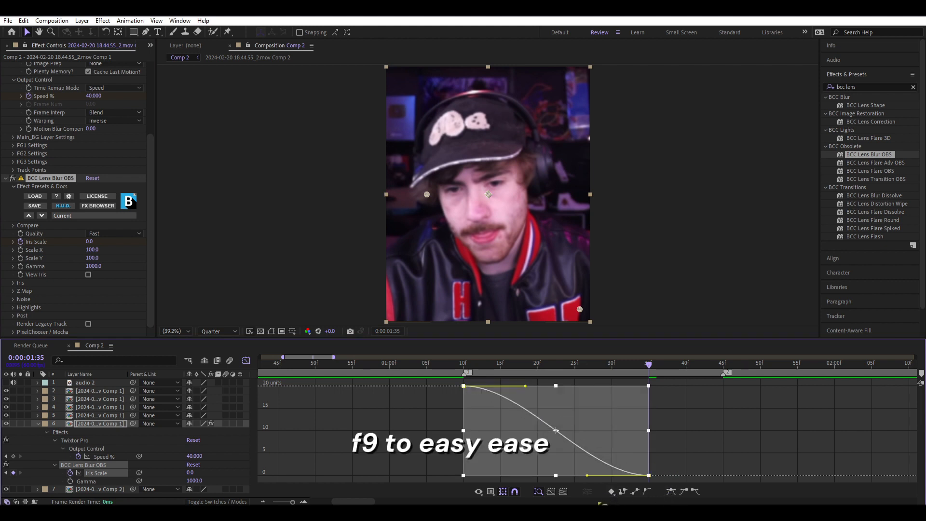
drag(512, 369, 495, 449)
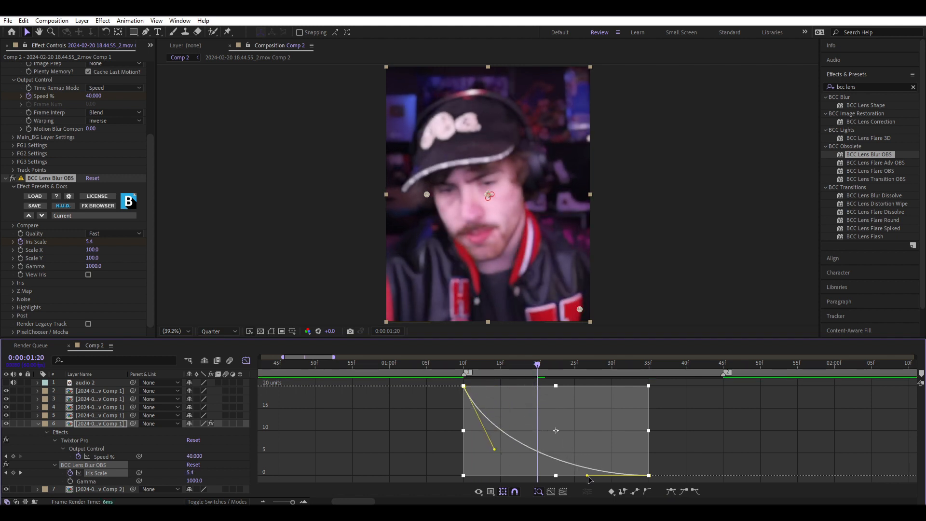
drag(586, 475, 572, 471)
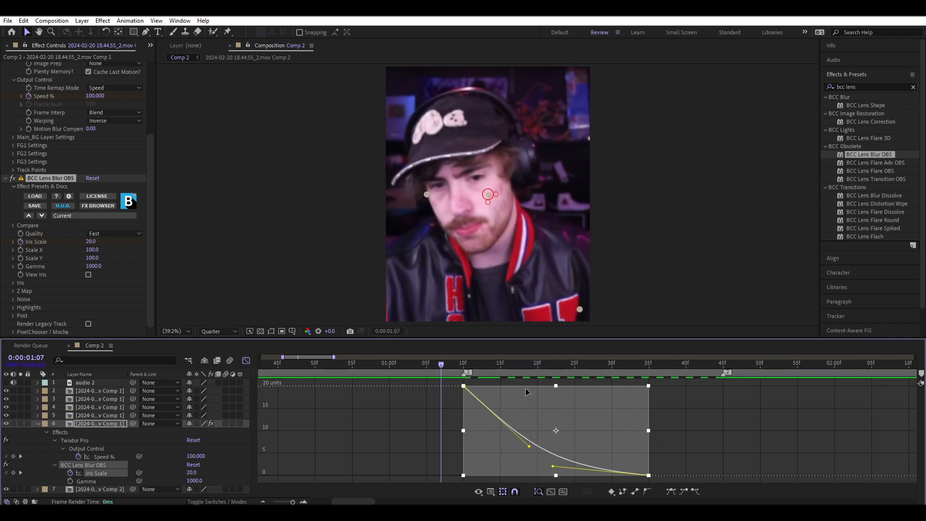
drag(533, 368, 566, 463)
click(246, 361)
key(j)
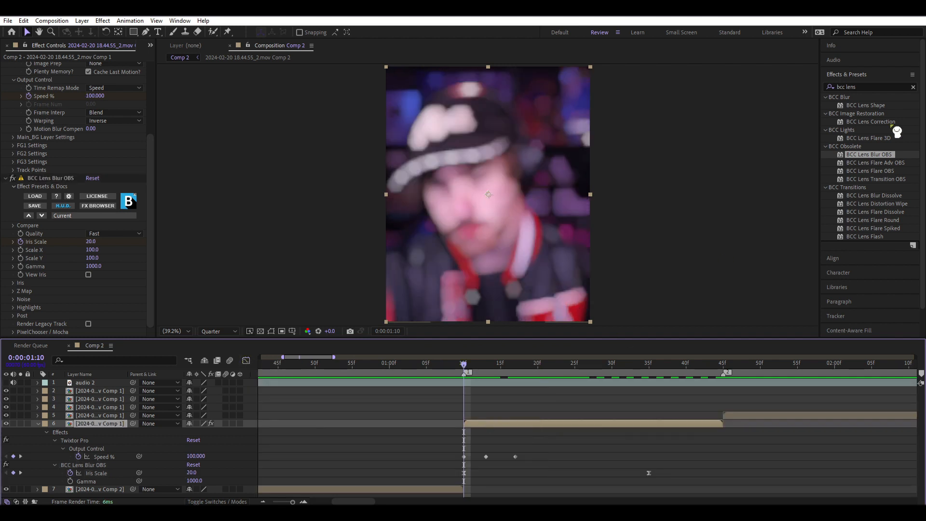
Apply the Exposure effect to the layer 6 clip and keyframe its Exposure at 1.50 on the first marker
click(881, 91)
drag(865, 163, 475, 425)
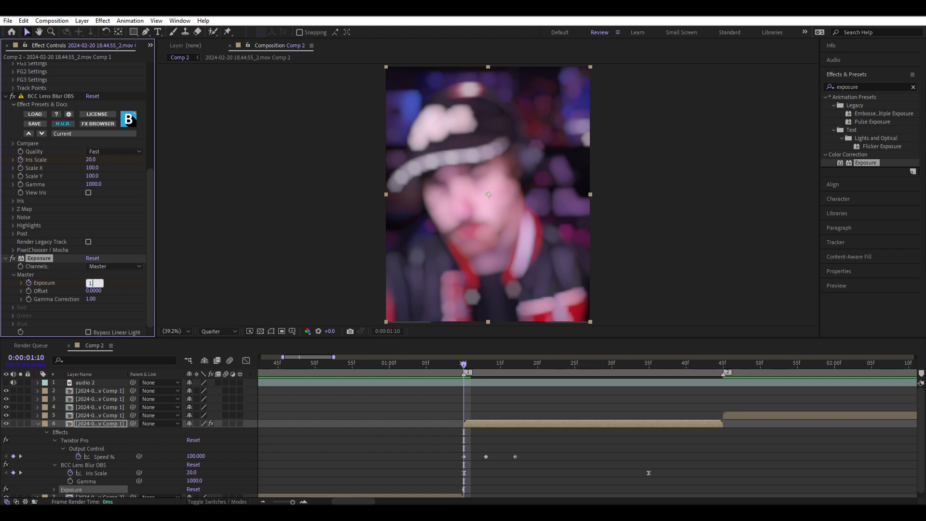
text(1.50)
key(Return)
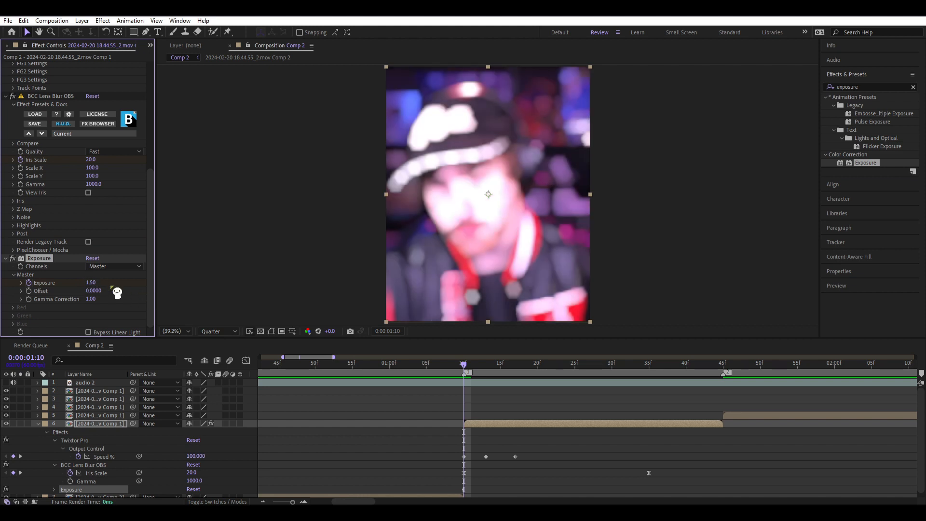
key(u)
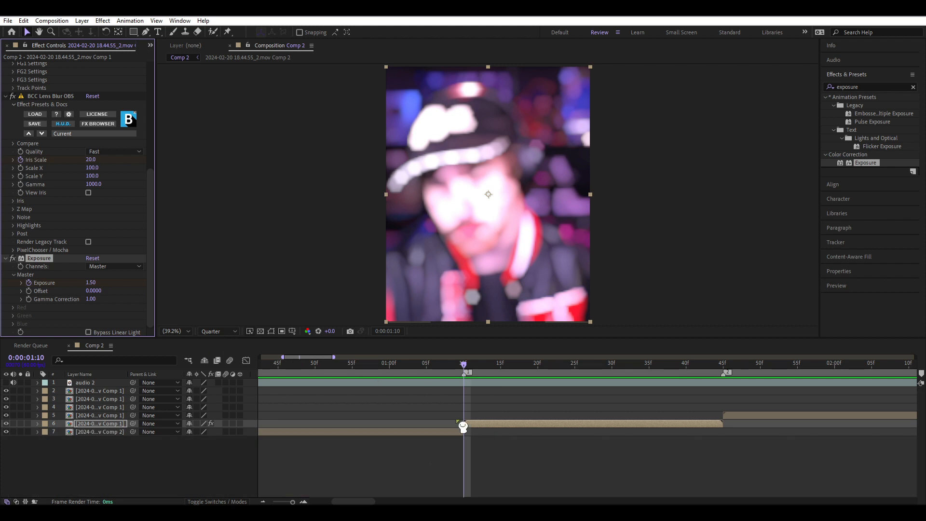
key(u)
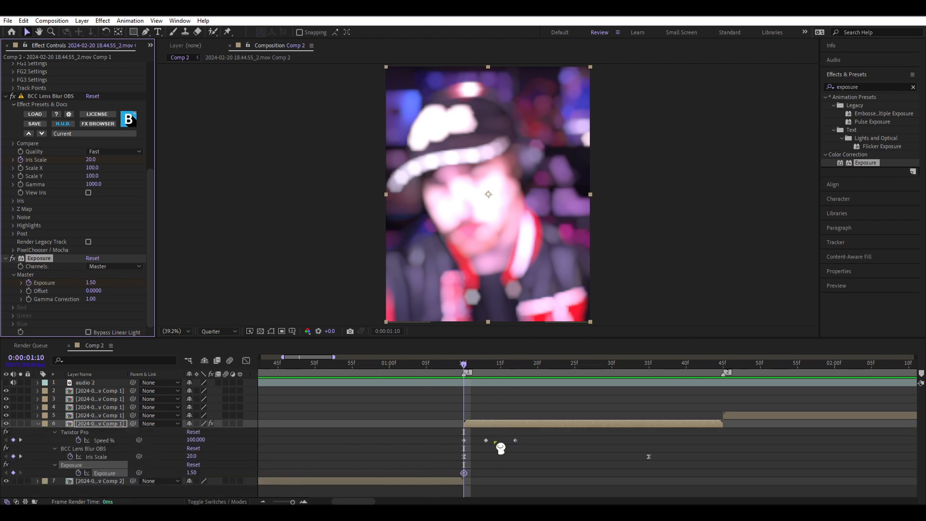
Add an Exposure keyframe of 0 at 0:00:01:35 and scrub through the brightness fade
drag(488, 367, 649, 462)
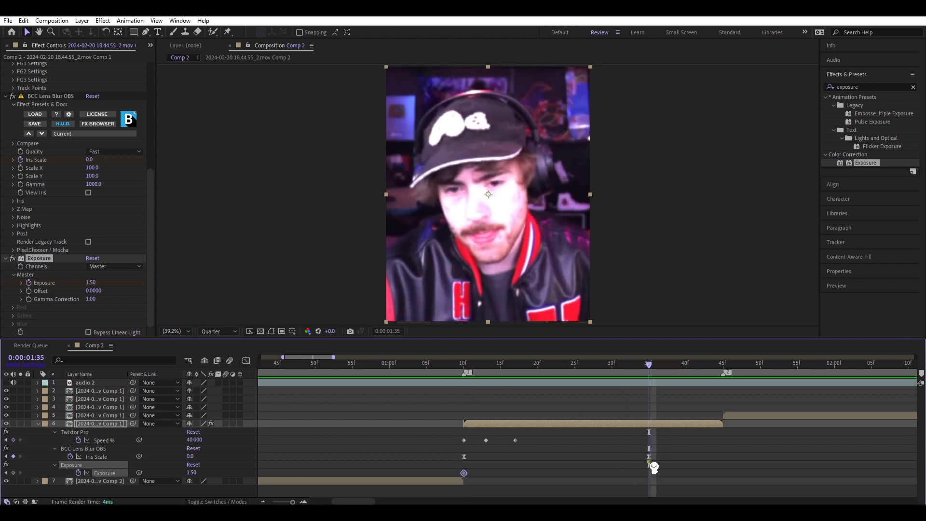
click(92, 282)
key(Return)
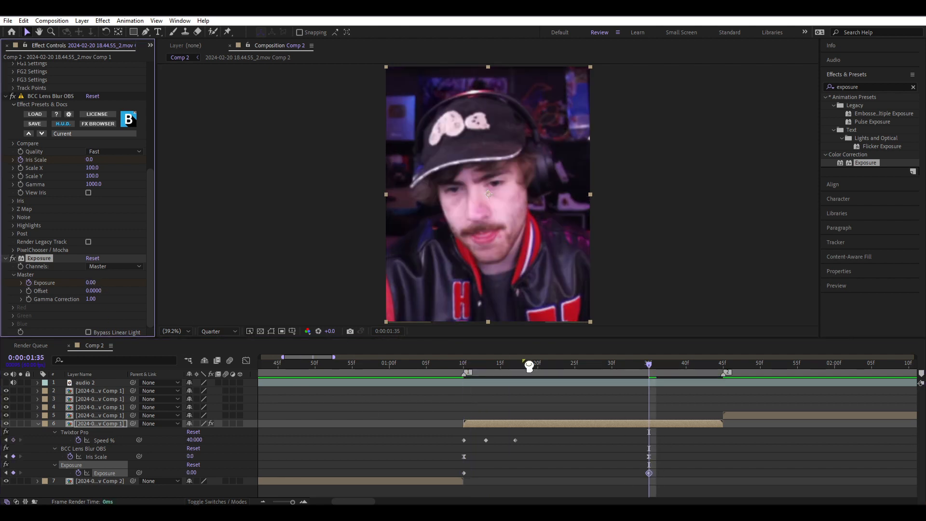
drag(565, 373, 648, 474)
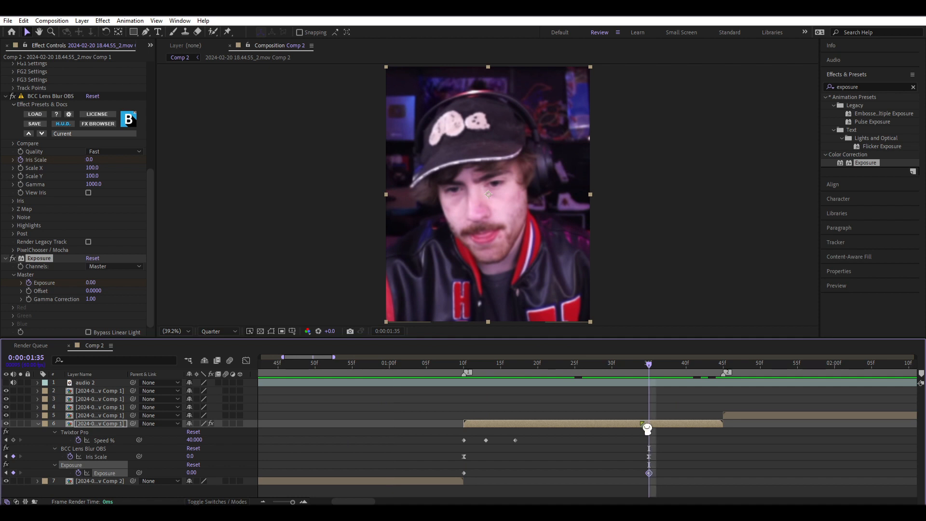
Set the layer 6 clip's opacity to 25% at 0:00:01:45 and keyframe it there
click(649, 425)
key(t)
key(k)
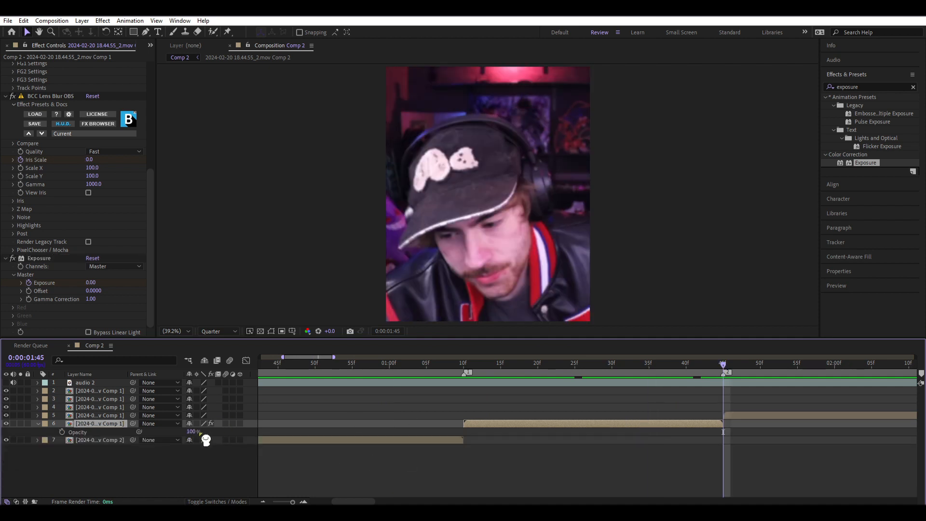
click(195, 432)
text(25)
key(Return)
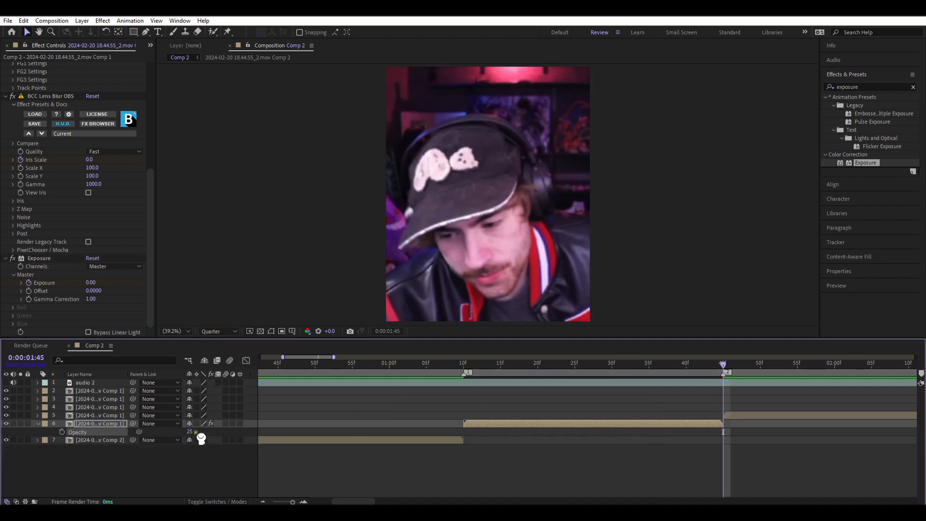
click(62, 432)
Add an opacity keyframe of 100% eight frames earlier, at 0:00:01:37
key(Page_Up)
key(Page_Up)
key(Page_Up)
key(Page_Up)
key(Page_Up)
key(Page_Up)
key(Page_Up)
key(Page_Up)
drag(190, 431, 226, 431)
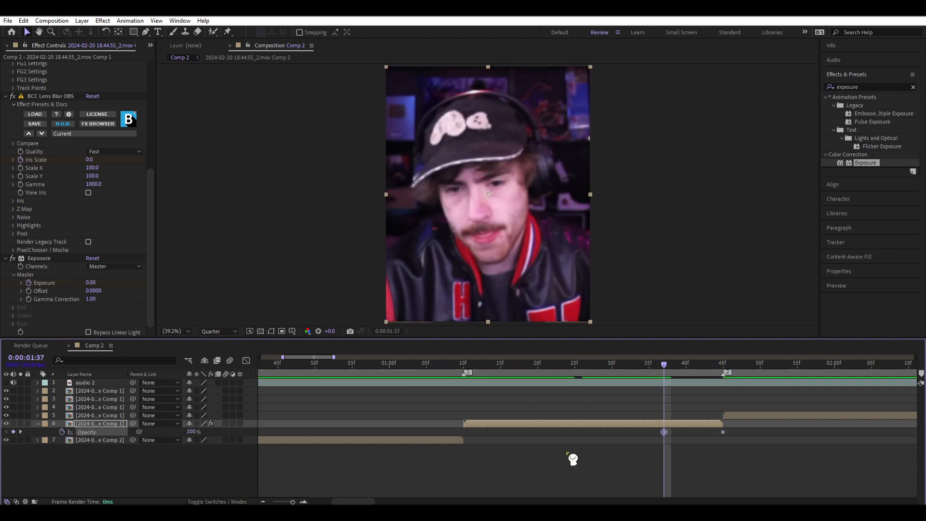
Reveal all keyframes of the clip and move the ending Iris Scale and Exposure keyframes one frame later, to 0:00:01:36
key(u)
drag(622, 448, 665, 503)
mouse_move(649, 456)
mouse_down()
mouse_move(664, 458)
mouse_move(657, 467)
mouse_up()
click(600, 458)
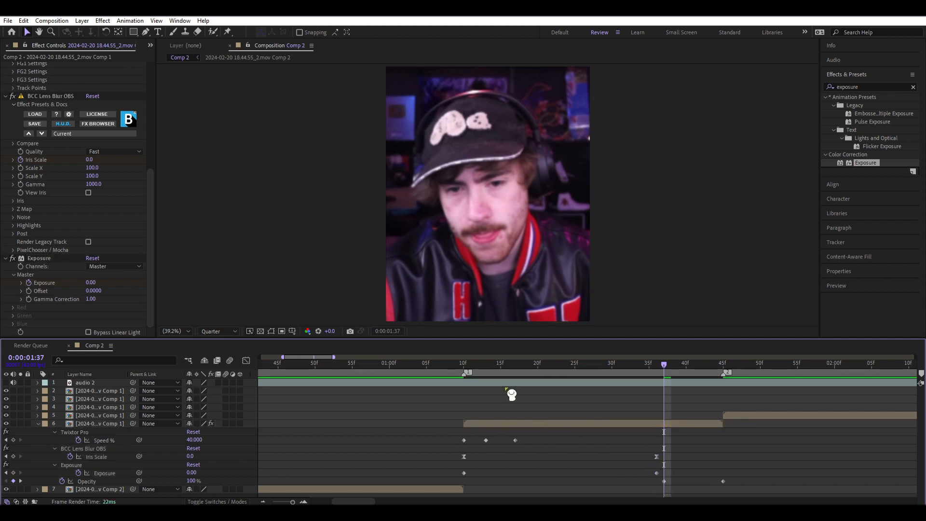
Keyframe the layer 6 clip's scale from 100% at the first marker to 110% at 0:00:01:44
click(464, 364)
click(476, 422)
key(s)
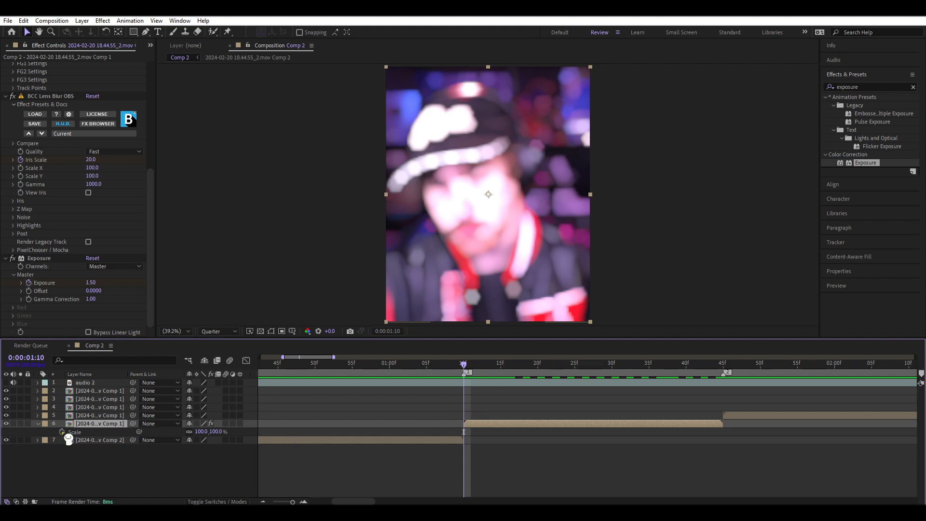
click(61, 432)
drag(495, 368, 716, 424)
click(226, 432)
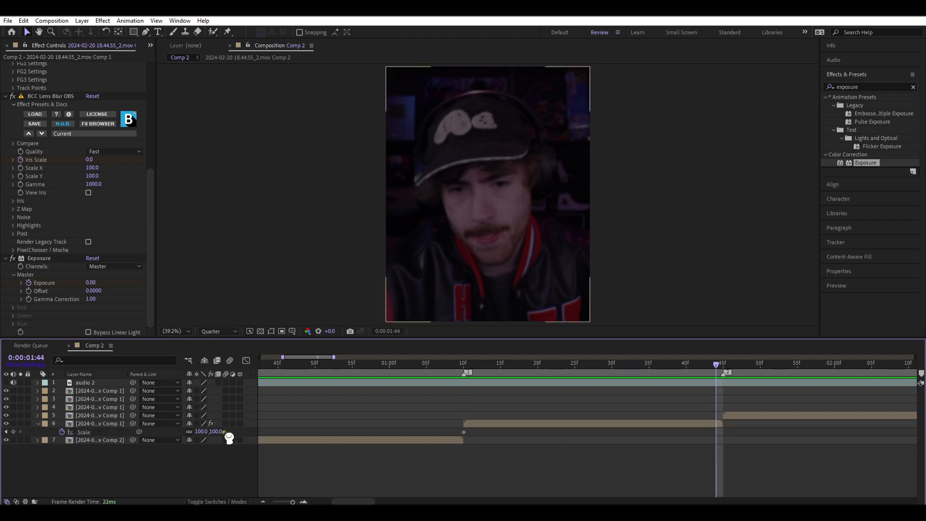
text(110)
key(Return)
Ease both Scale keyframes and reshape their graph curve to rise steeply first and flatten towards the end
click(246, 361)
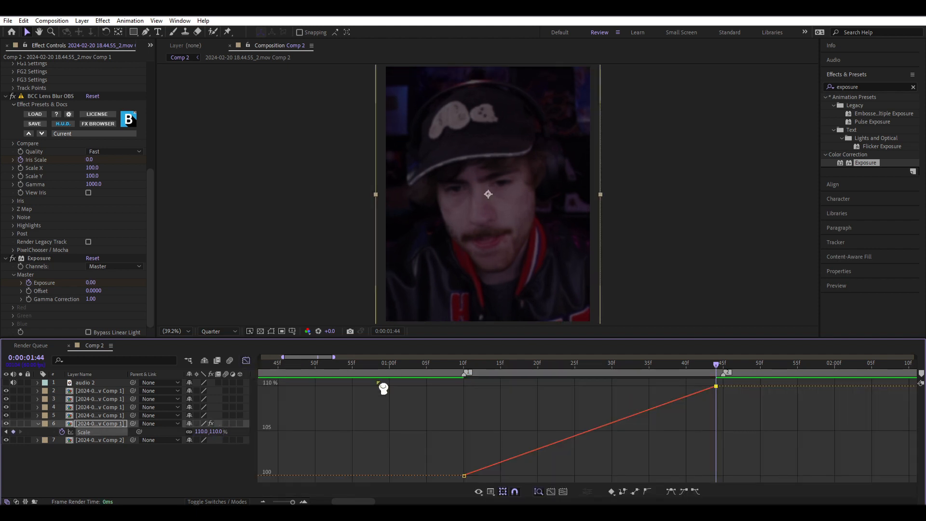
click(531, 451)
click(696, 491)
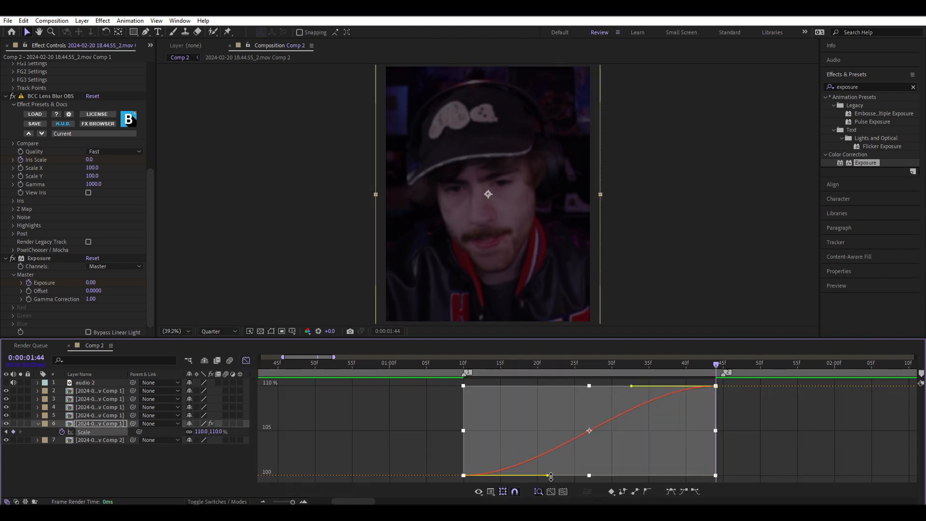
drag(548, 476, 633, 458)
drag(631, 386, 647, 407)
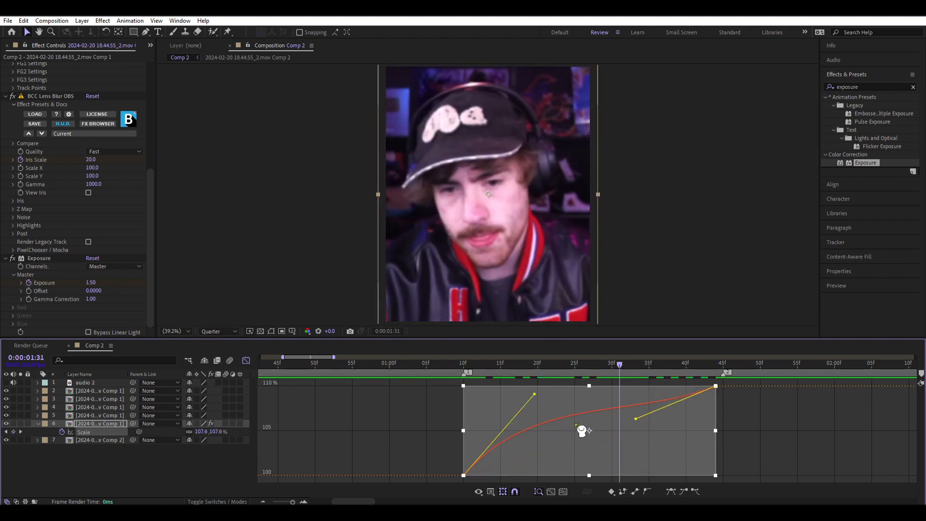
Copy all keyframes of the layer 6 clip and paste them onto the layer 5 clip at 0:00:01:45
click(246, 360)
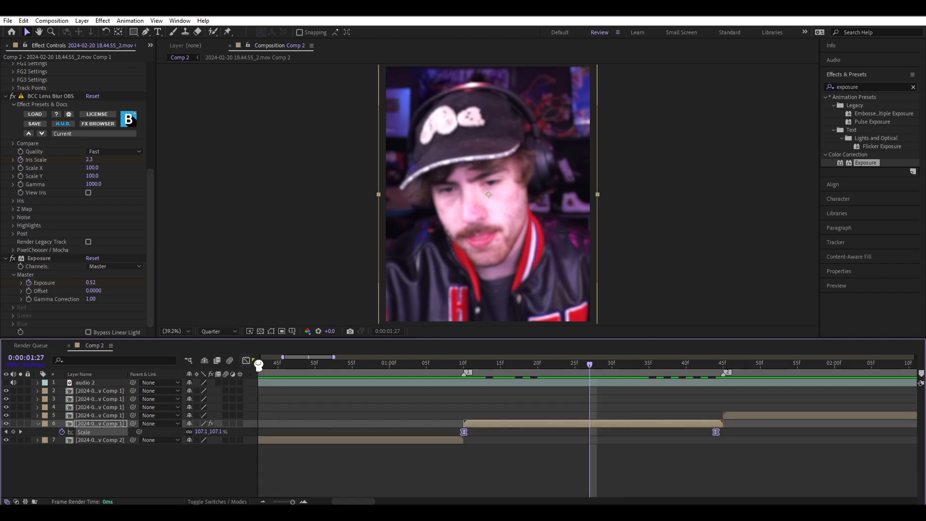
click(443, 367)
click(545, 424)
key(u)
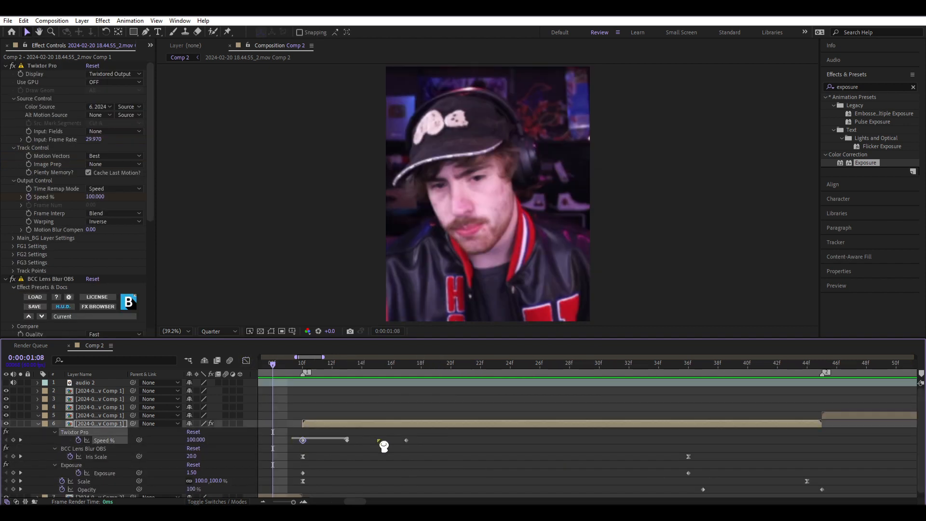
drag(382, 443, 874, 501)
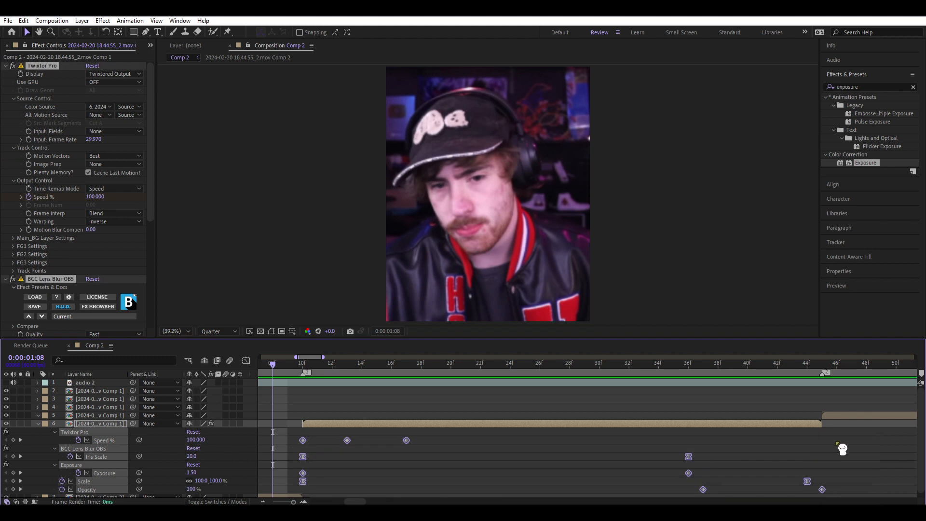
click(839, 416)
drag(799, 372, 822, 378)
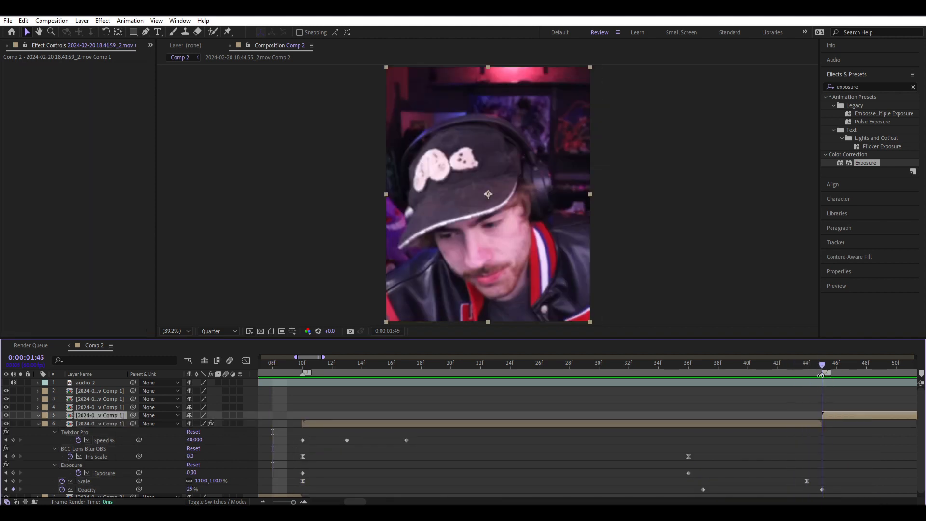
key(ctrl+v)
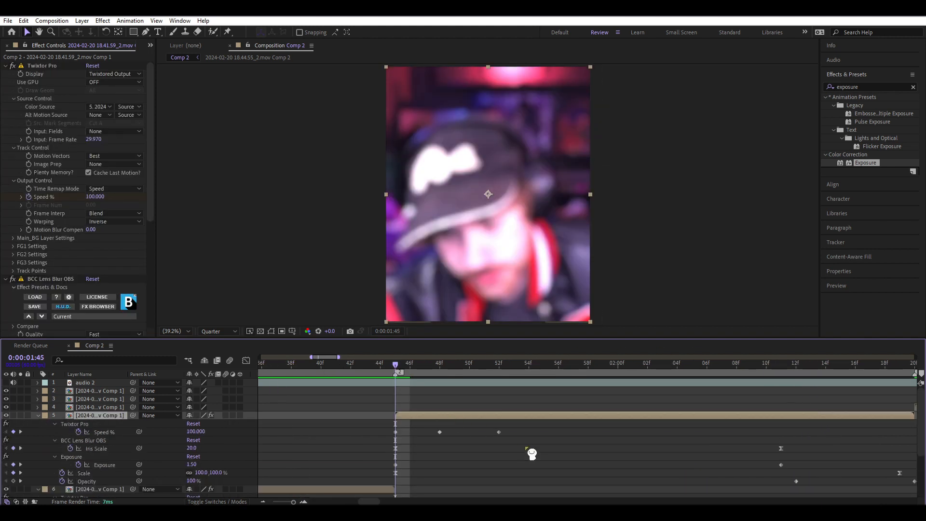
Set the Gamma of the layer 5 clip's BCC Lens Blur effect to 1000
drag(333, 356, 350, 356)
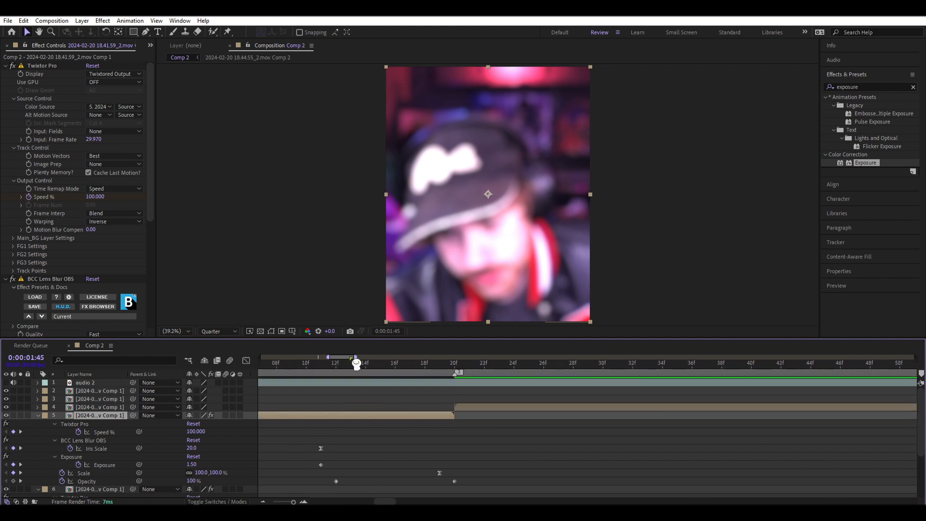
click(452, 372)
key(Page_Up)
drag(454, 388, 502, 430)
scroll(74, 242, down, 3)
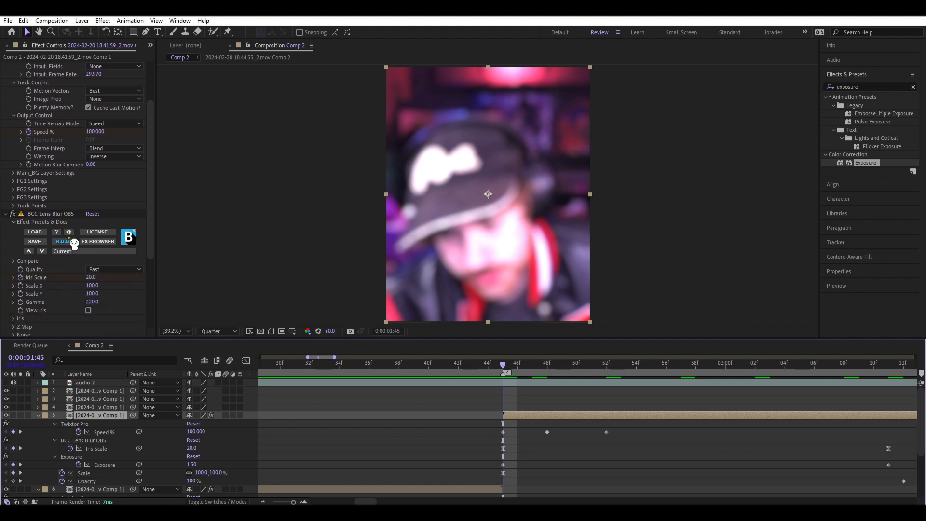
drag(96, 303, 680, 321)
Copy the layer 5 clip's keyframes to the clips on layers 4, 3 and 2, fitting the ending keyframes to each clip's end
mouse_move(310, 424)
mouse_down()
mouse_move(609, 495)
mouse_move(612, 473)
mouse_up()
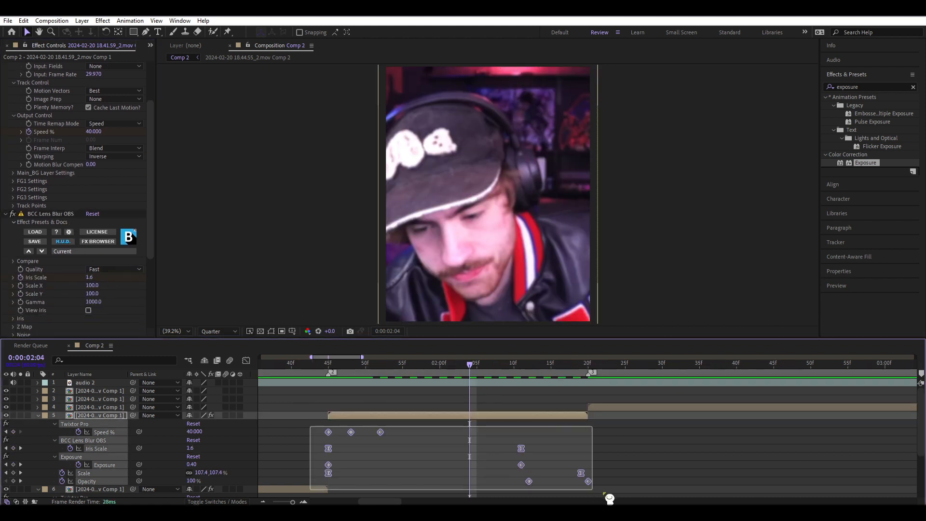
click(603, 408)
key(i)
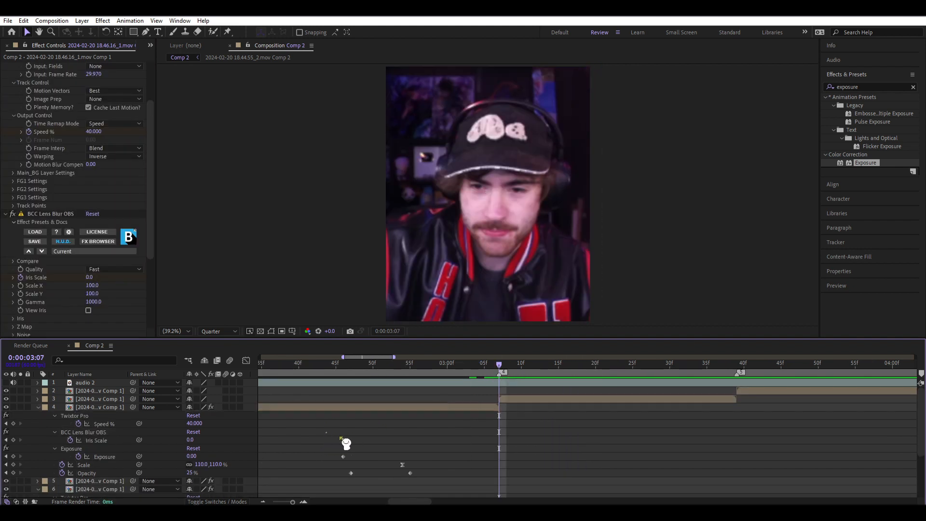
mouse_move(325, 431)
mouse_down()
mouse_move(455, 482)
mouse_move(449, 487)
mouse_up()
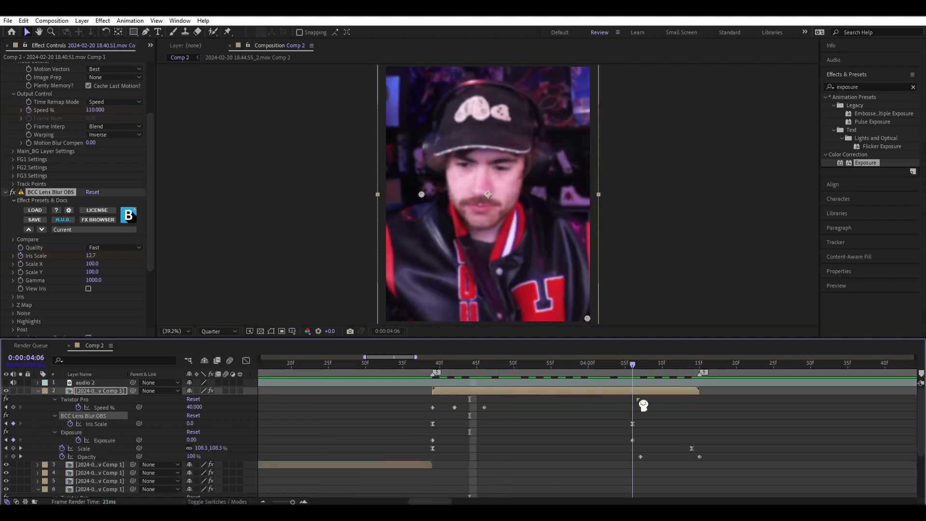
drag(643, 405, 640, 404)
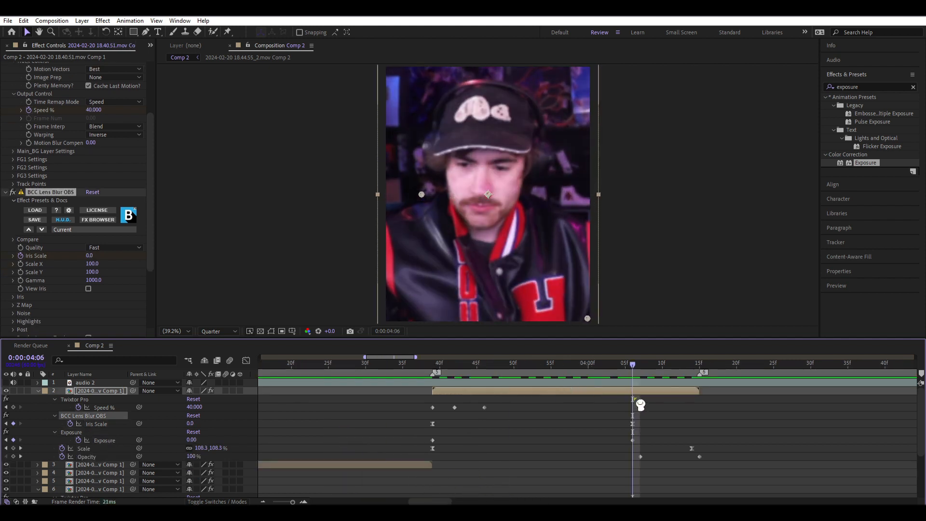
click(552, 461)
key(u)
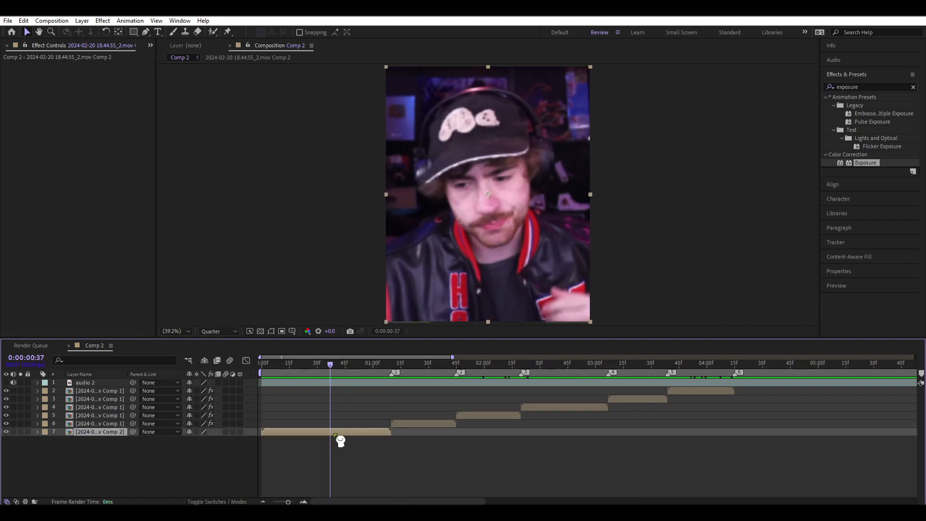
Apply the Posterize Time effect to the opening clip on layer 7 with a frame rate of 6
click(877, 88)
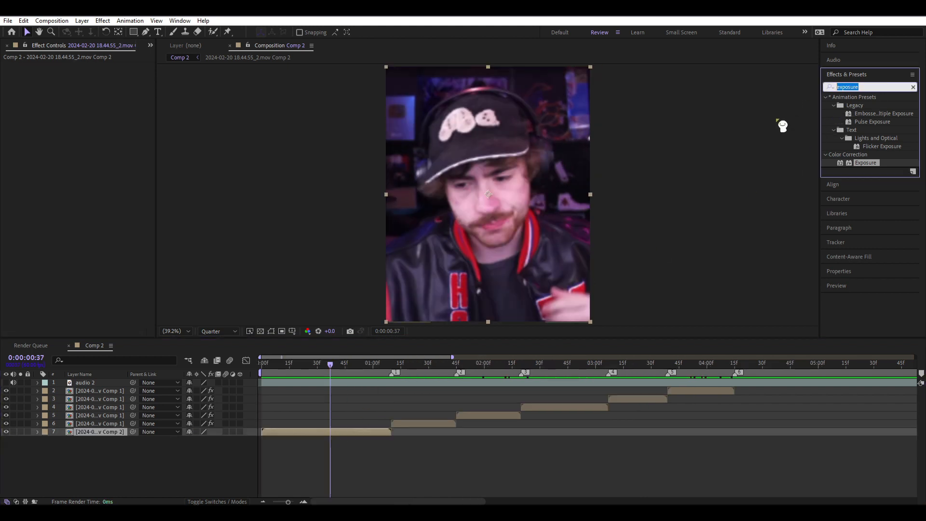
text(poster)
drag(863, 179, 313, 432)
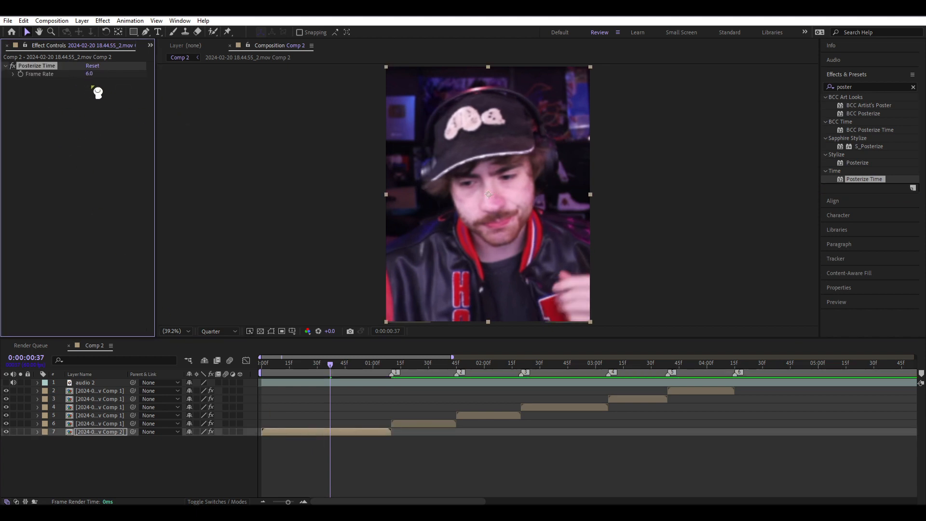
key(Home)
Apply Hue/Saturation to the opening clip on layer 7 and set its Master Saturation to -54
click(871, 87)
text(sa)
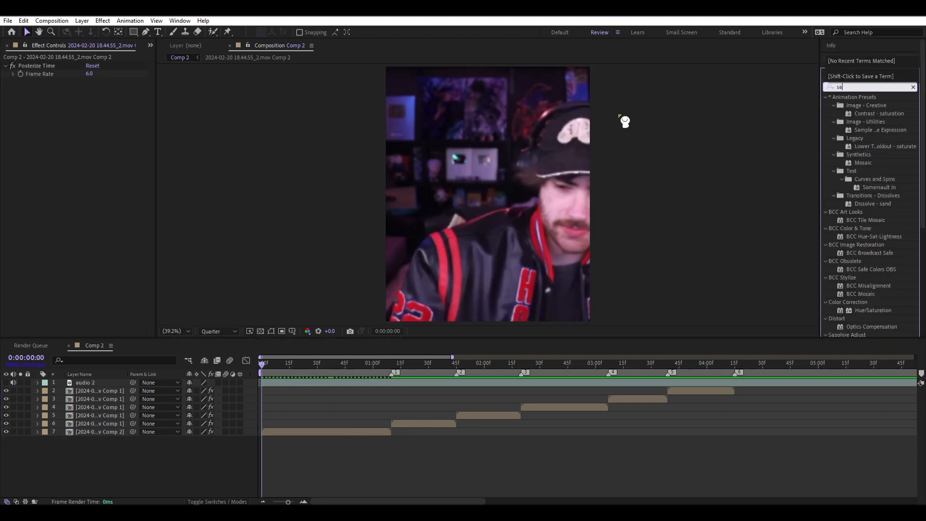
text(t)
drag(878, 166, 355, 432)
drag(79, 175, 56, 172)
key(ctrl+z)
Keyframe the opening clip's opacity from 0% at the start to 100% at 0:00:00:40
click(289, 439)
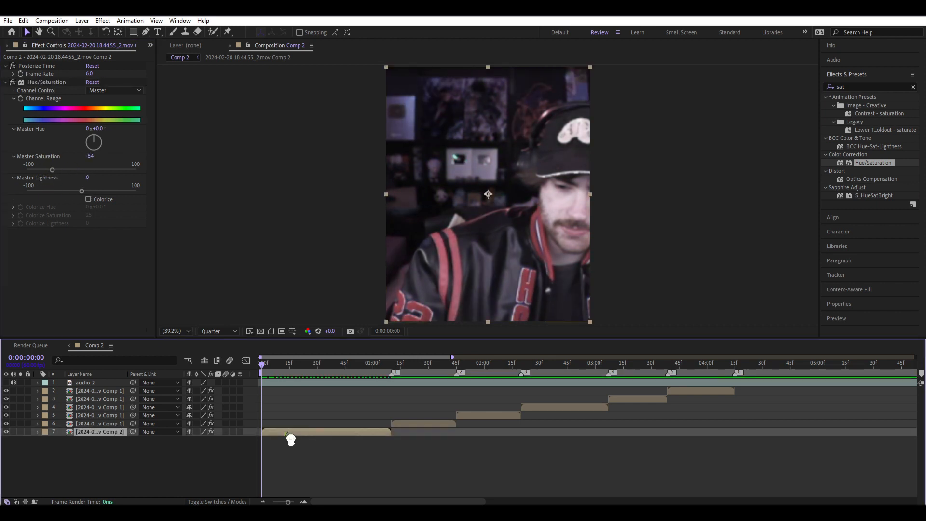
key(t)
drag(191, 440, 8, 449)
click(61, 439)
click(336, 366)
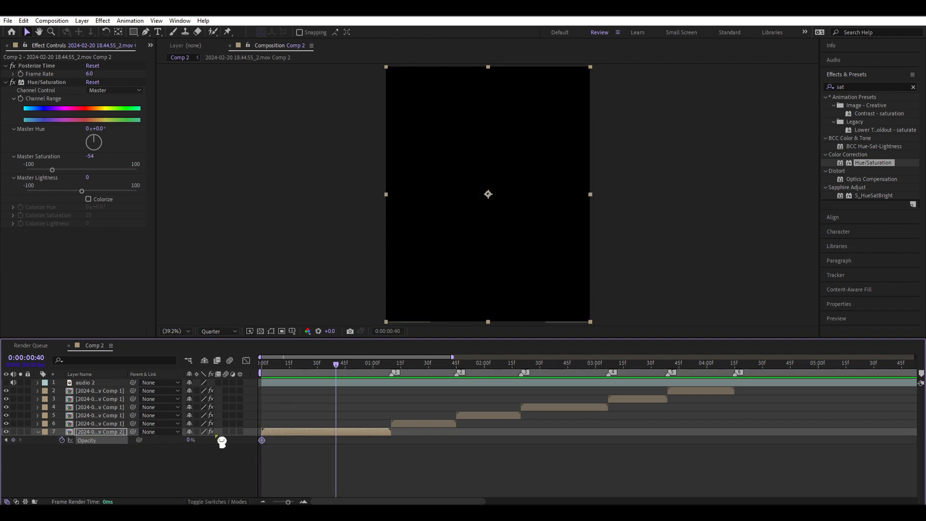
drag(189, 440, 568, 440)
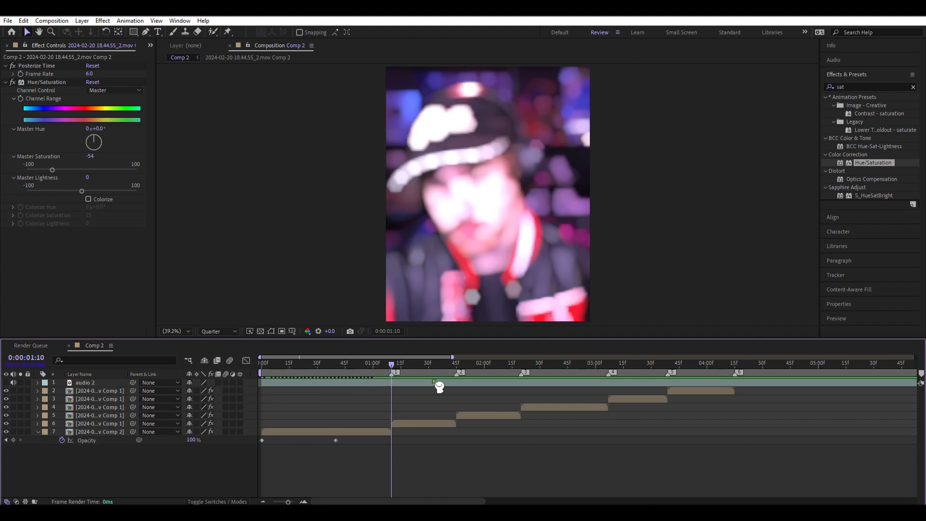
Pre-compose the layer 6 clip with all attributes moved into the new composition, and duplicate the resulting layer
drag(390, 367, 393, 406)
click(405, 424)
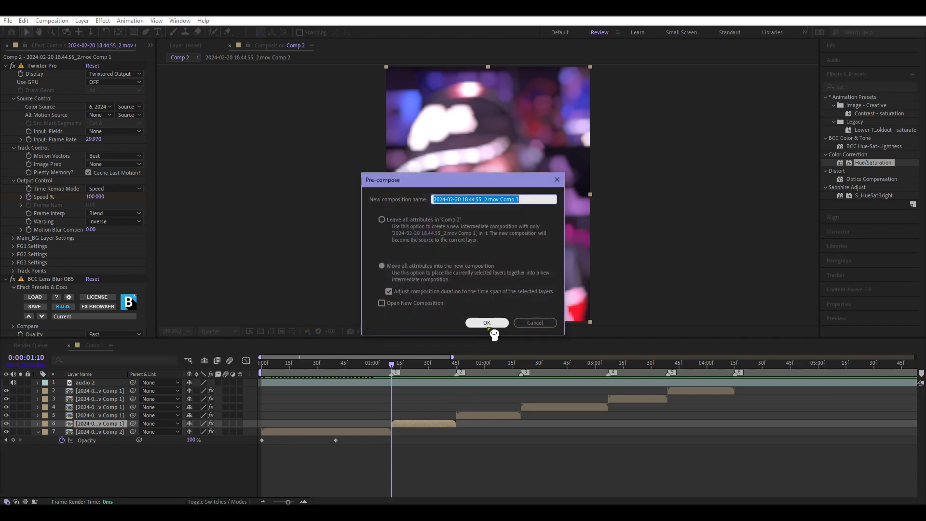
click(487, 321)
key(ctrl+d)
Keyframe the upper duplicate's opacity at 100% at 0:00:01:10 and fade it out by 0:00:01:45
click(418, 364)
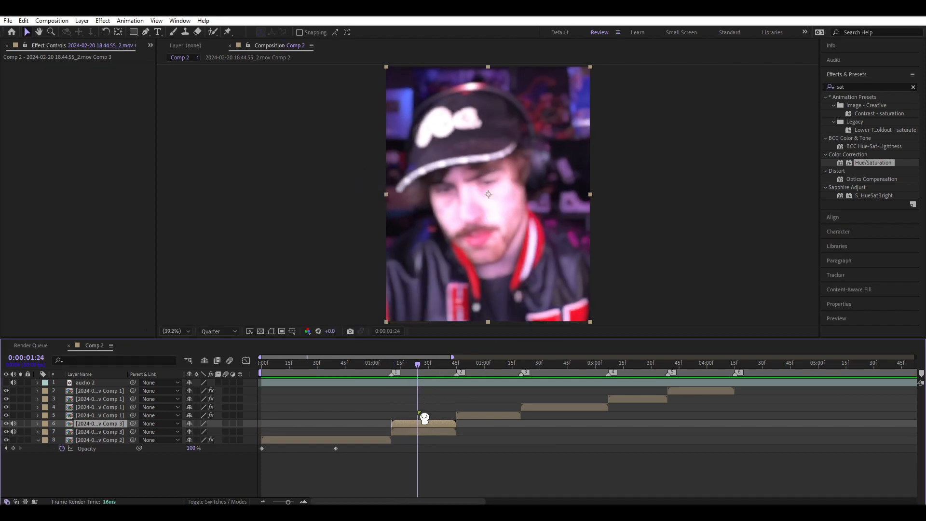
key(t)
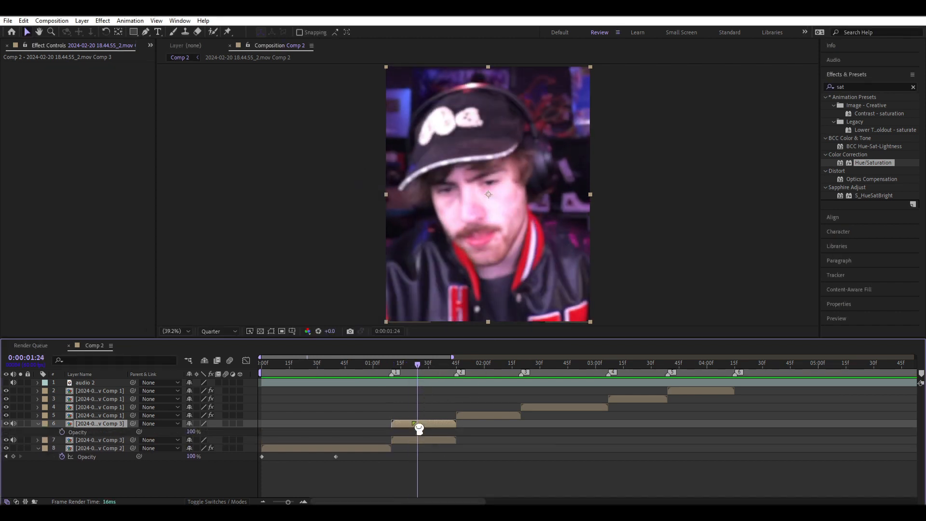
key(space)
click(62, 432)
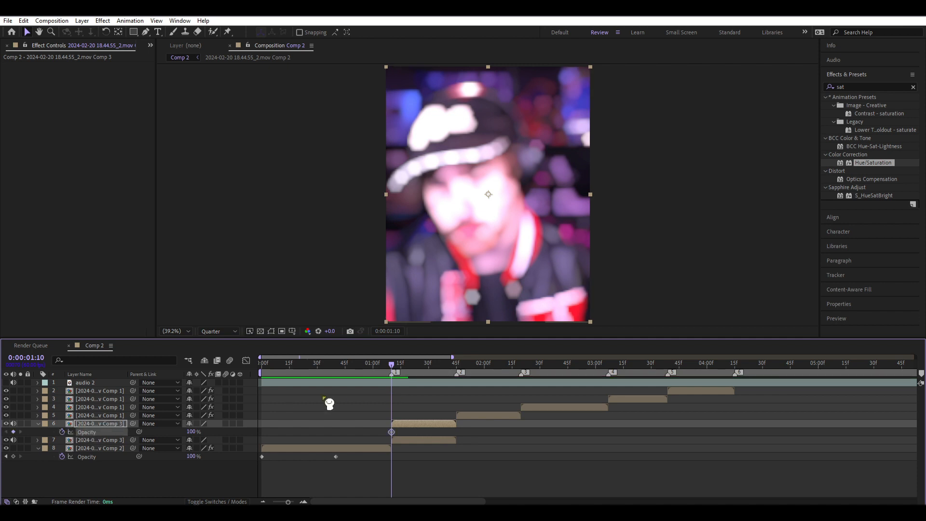
drag(445, 375, 457, 377)
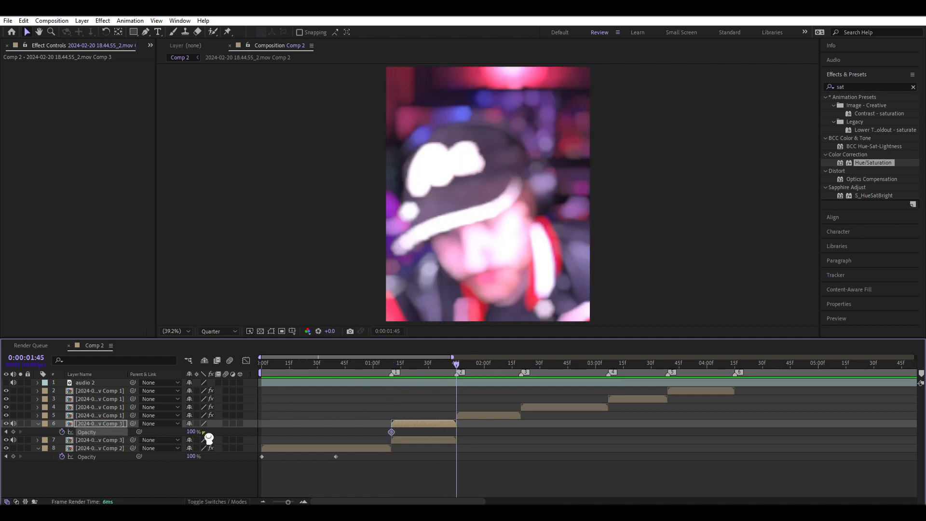
drag(192, 432, 12, 457)
Keyframe the upper duplicate's scale from 115% at 0:00:01:10 to 222% at 0:00:01:45
drag(424, 368, 393, 383)
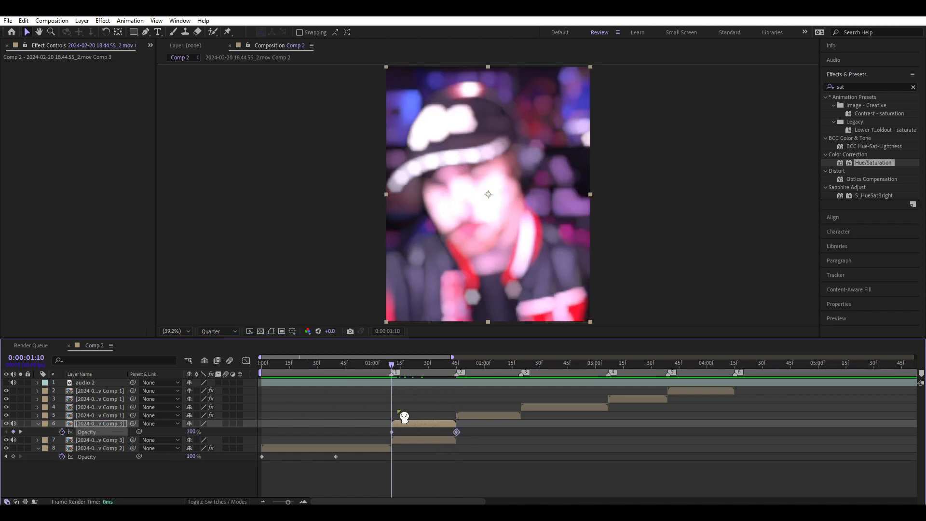
key(s)
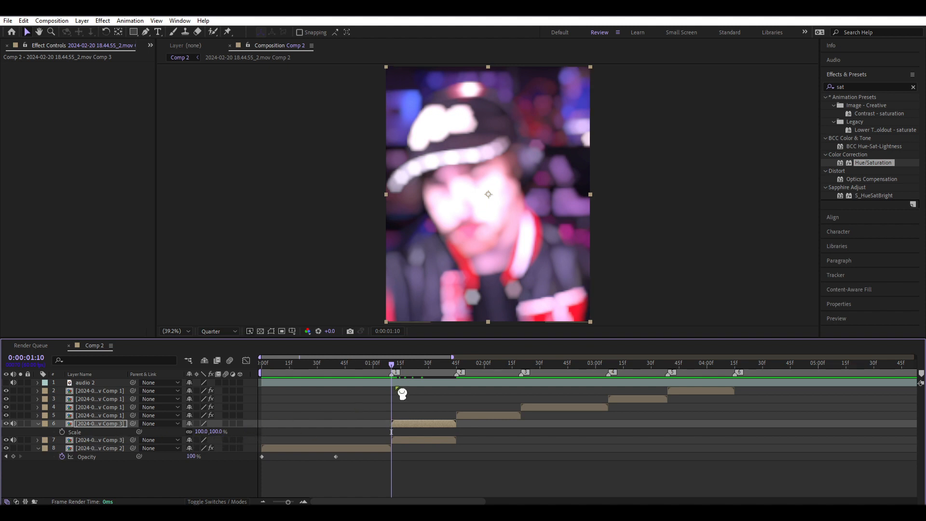
click(61, 432)
drag(429, 376, 456, 376)
drag(219, 435, 244, 434)
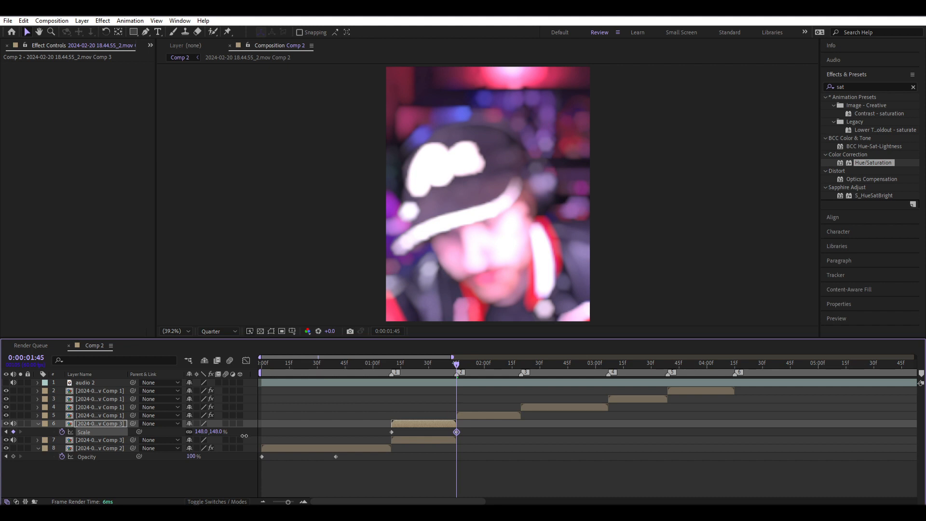
drag(415, 368, 465, 415)
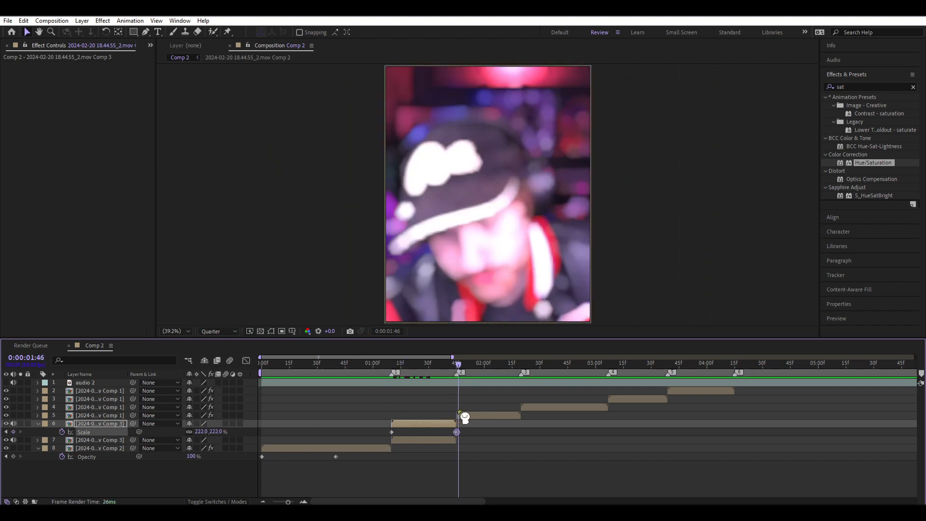
Ease the duplicate's Scale keyframes, reshape their graph curve to rise steeply and flatten out, and preview the zoom
click(246, 361)
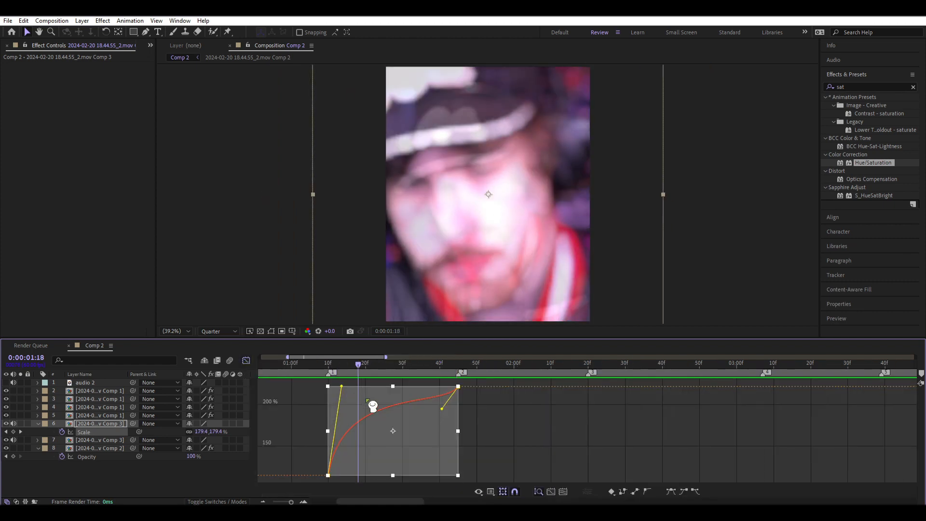
drag(367, 403, 436, 430)
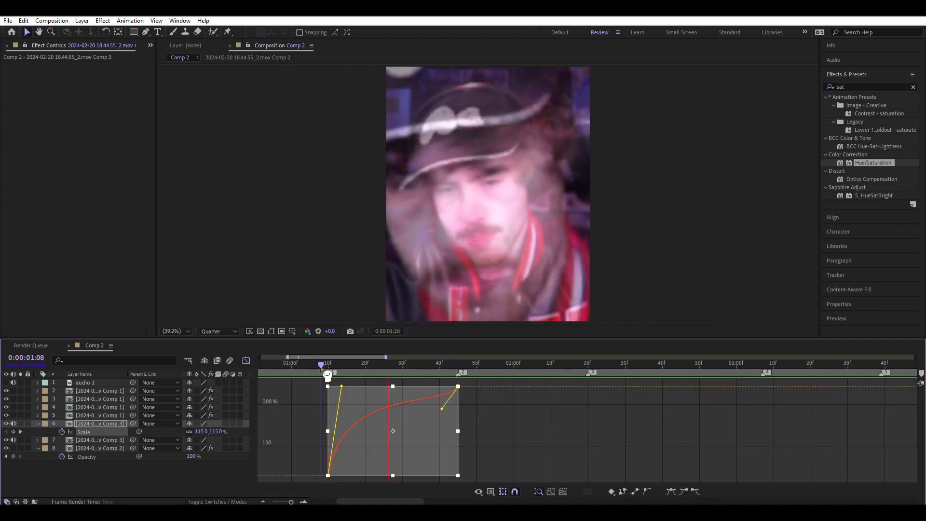
key(shift+F3)
drag(398, 392, 331, 411)
key(minus)
key(minus)
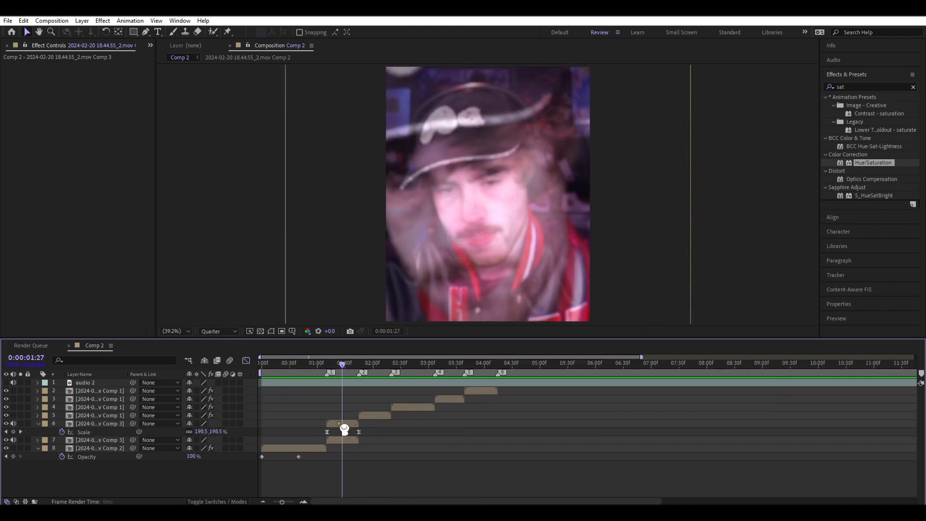
Pre-compose the clips on layers 2 to 7 together with all attributes, and duplicate the resulting pre-comp
click(108, 439)
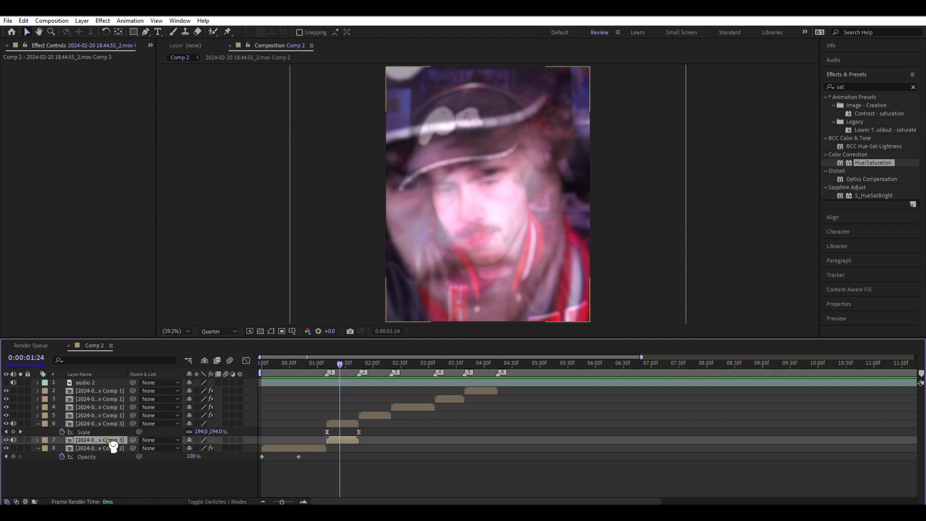
shift+click(96, 391)
right_click(111, 399)
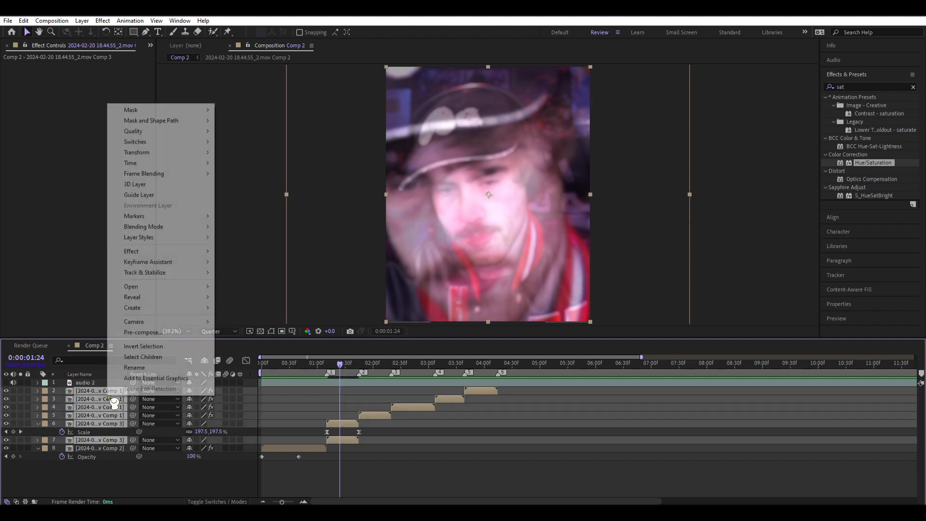
click(125, 331)
click(490, 323)
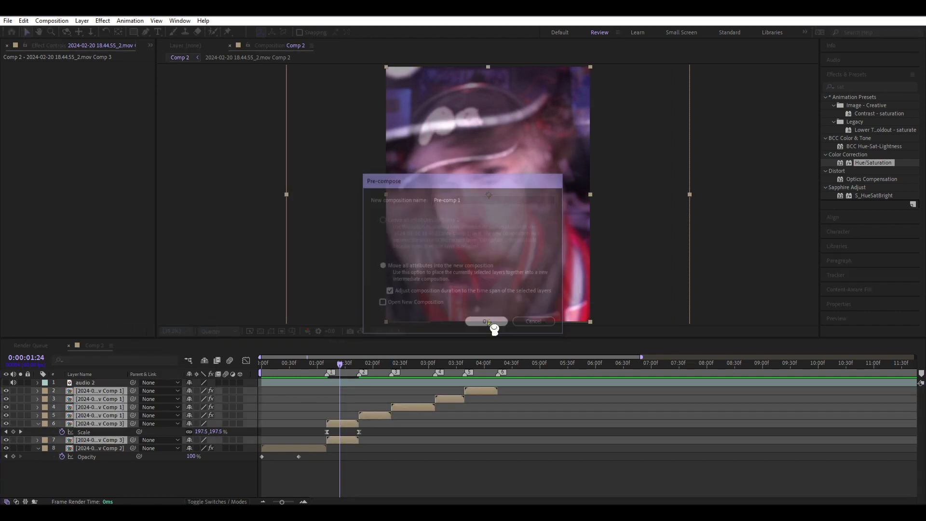
key(ctrl+d)
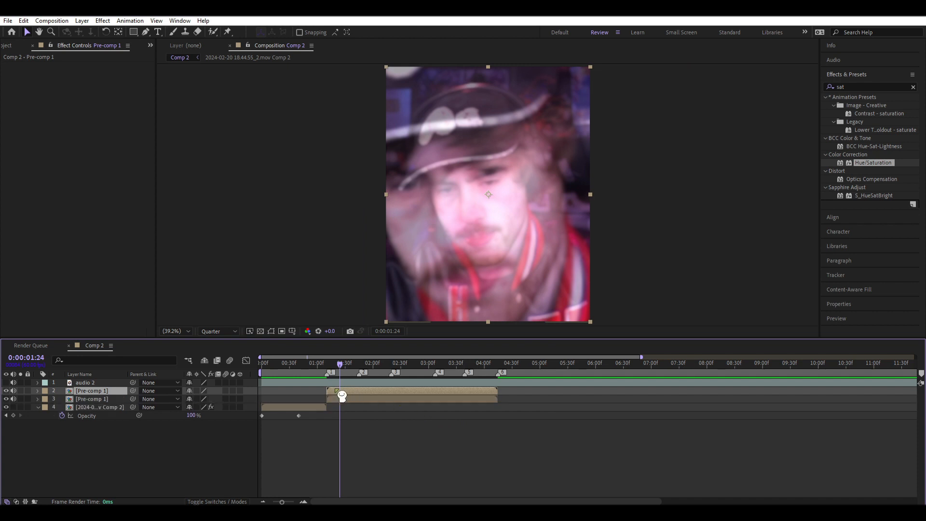
Move the duplicated pre-comp along the timeline to start at the last beat marker, where the first copy ends
drag(342, 396, 547, 400)
click(502, 372)
key(=)
key(=)
key(=)
key(-)
key(-)
key(-)
key(-)
drag(475, 366, 465, 391)
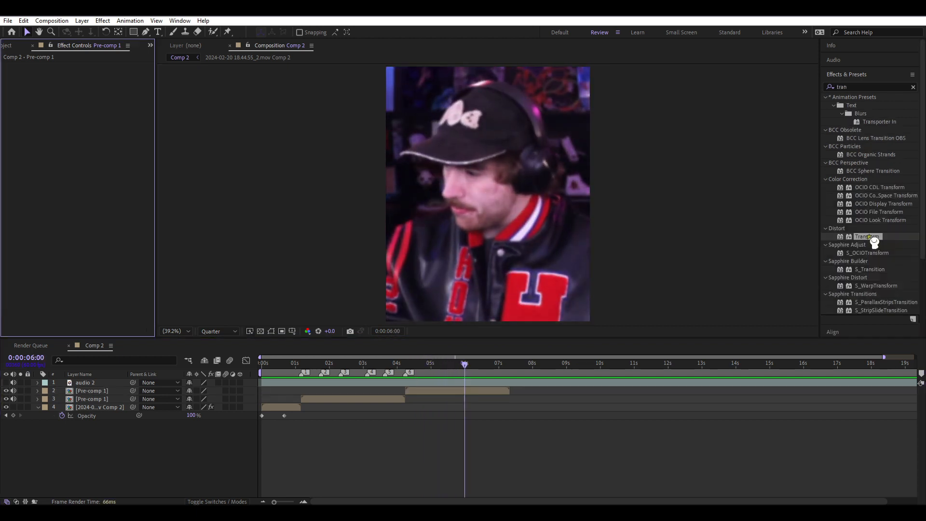
Mirror the second Pre-comp 1 copy horizontally with a Transform effect, turning off Uniform Scale and setting Scale Width to -100
drag(871, 237, 462, 393)
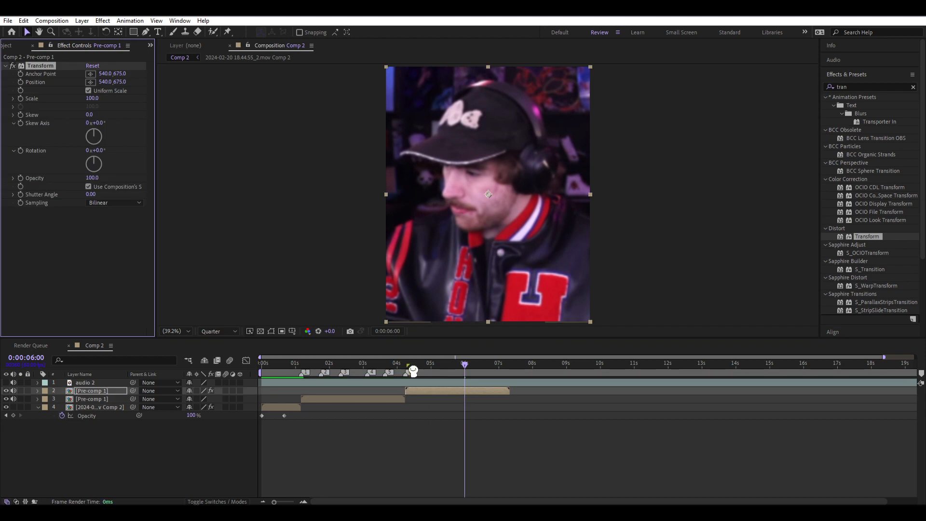
click(89, 91)
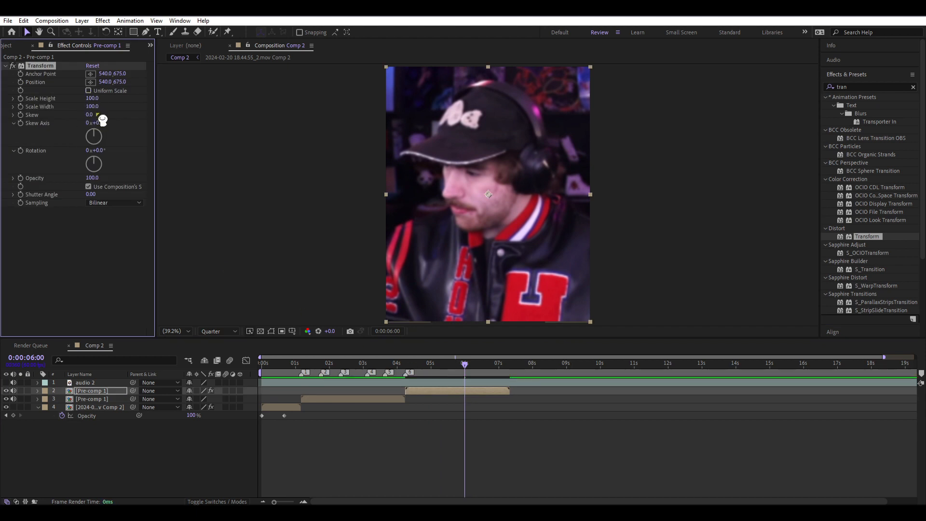
text(-100)
key(Return)
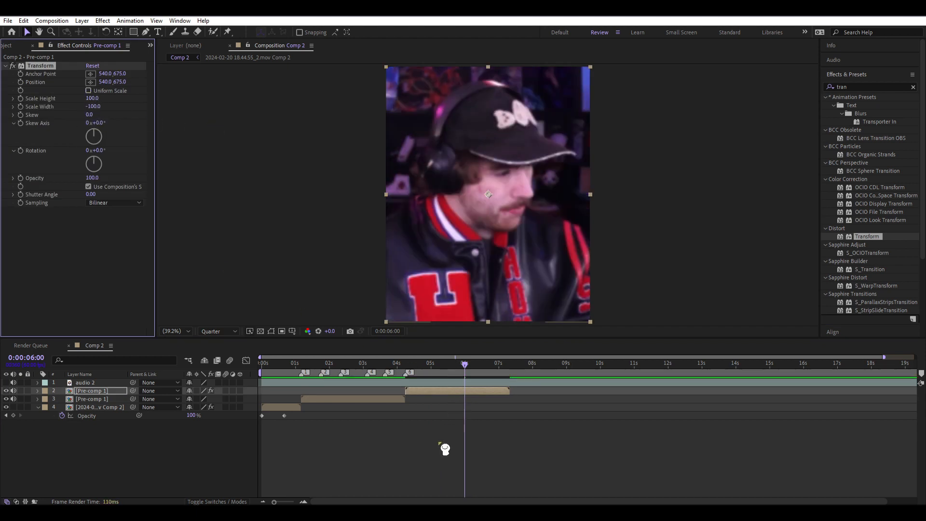
click(438, 440)
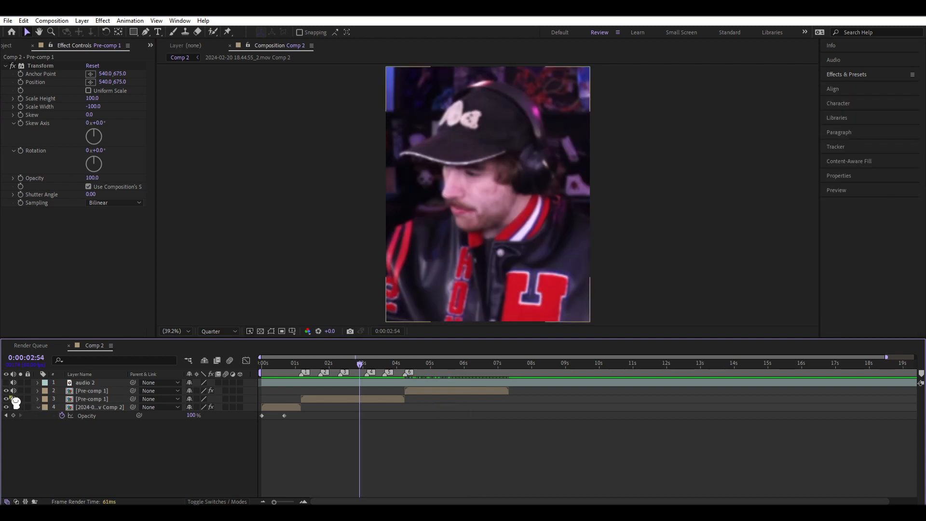
Mute both Pre-comp 1 layers, and pre-compose them together with the opening clip on layer 4
drag(13, 399, 14, 392)
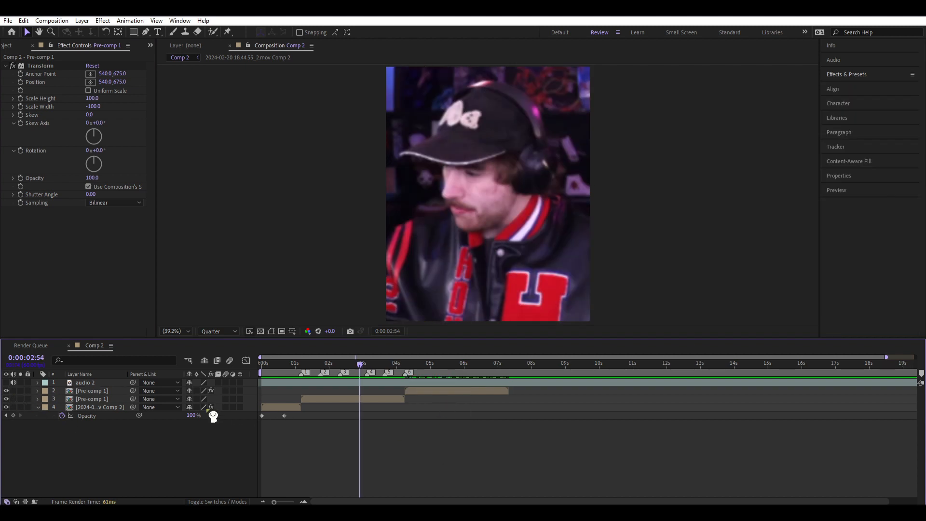
click(103, 407)
shift+click(99, 392)
key(ctrl+shift+c)
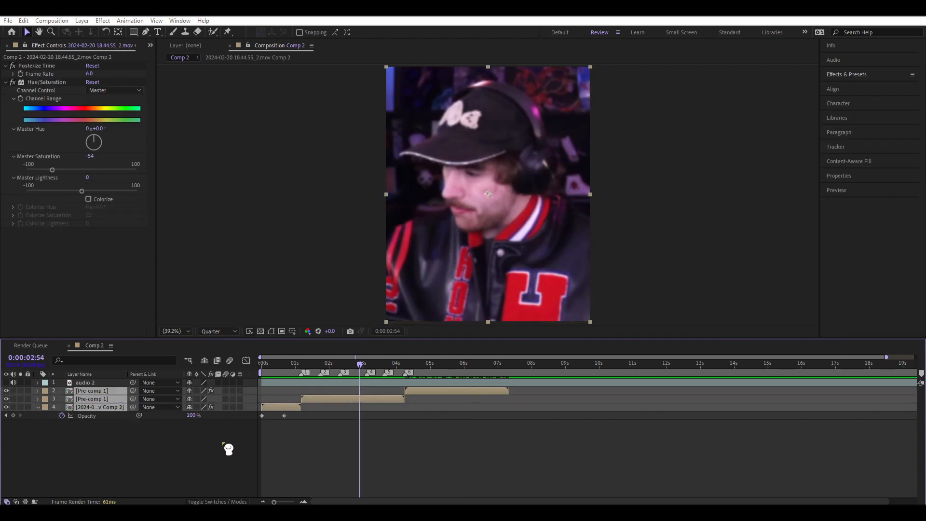
click(535, 322)
Place the playhead exactly at the end of the new pre-comp, at 0:00:07:20
drag(498, 378, 515, 411)
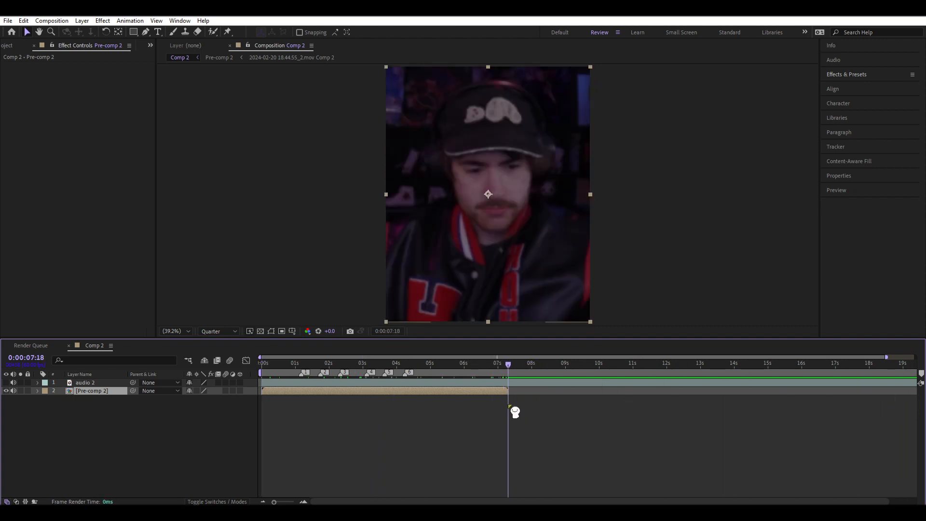
key(equal)
key(equal)
key(equal)
key(equal)
key(equal)
drag(515, 370, 536, 395)
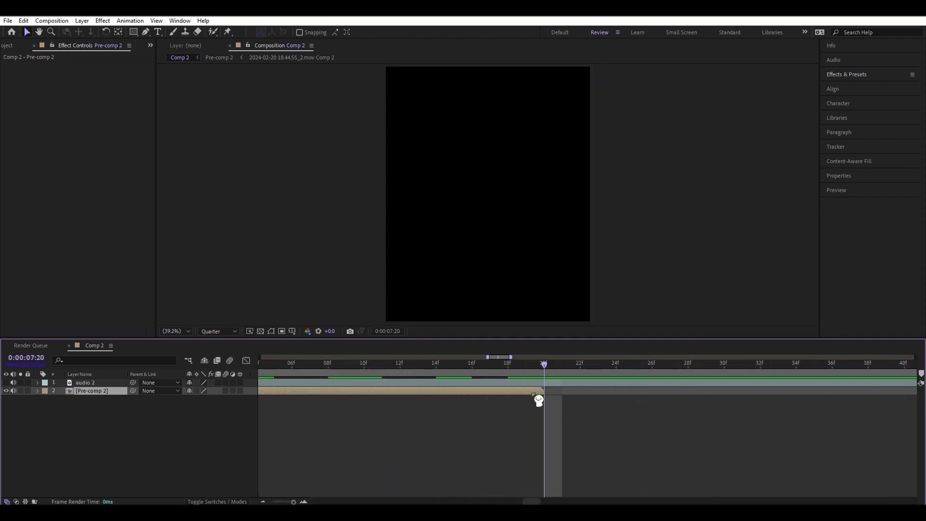
Shorten Comp 2 by setting its duration to 0:00:07:20 in the composition settings
click(386, 332)
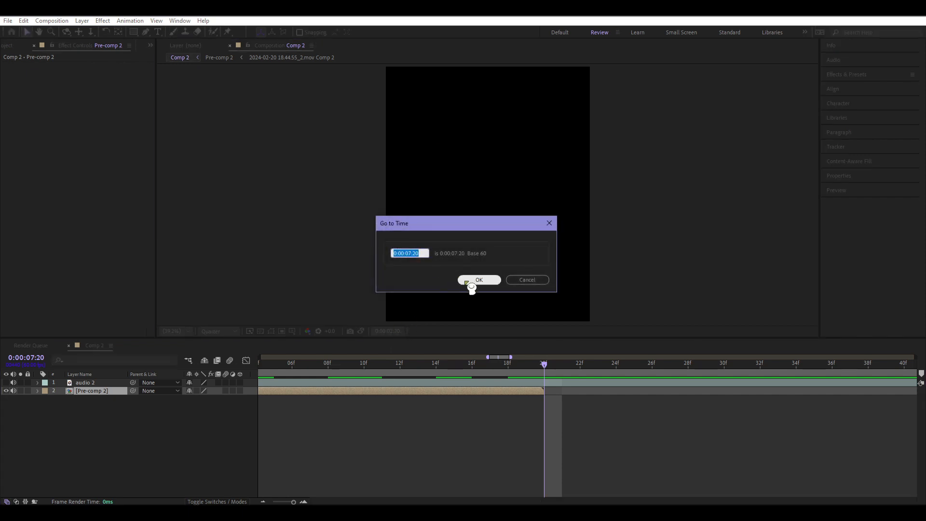
click(527, 279)
click(52, 20)
click(120, 51)
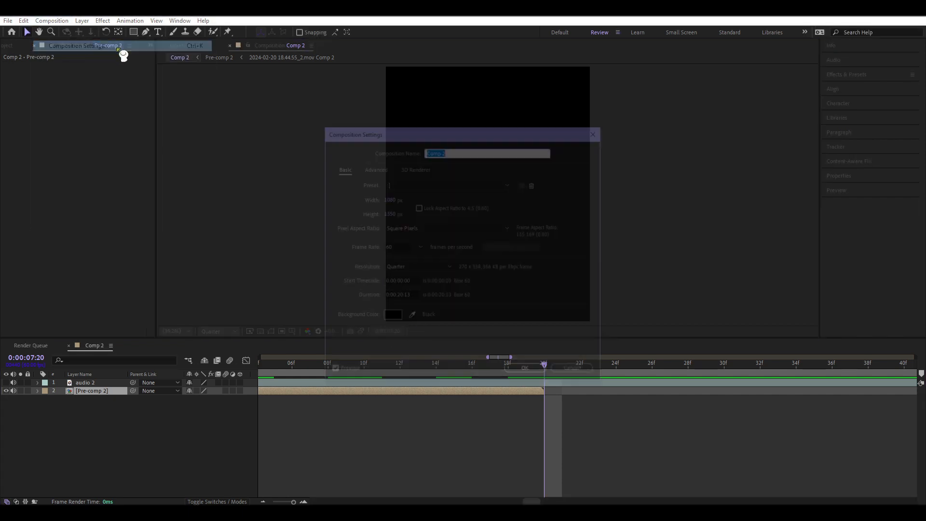
click(413, 295)
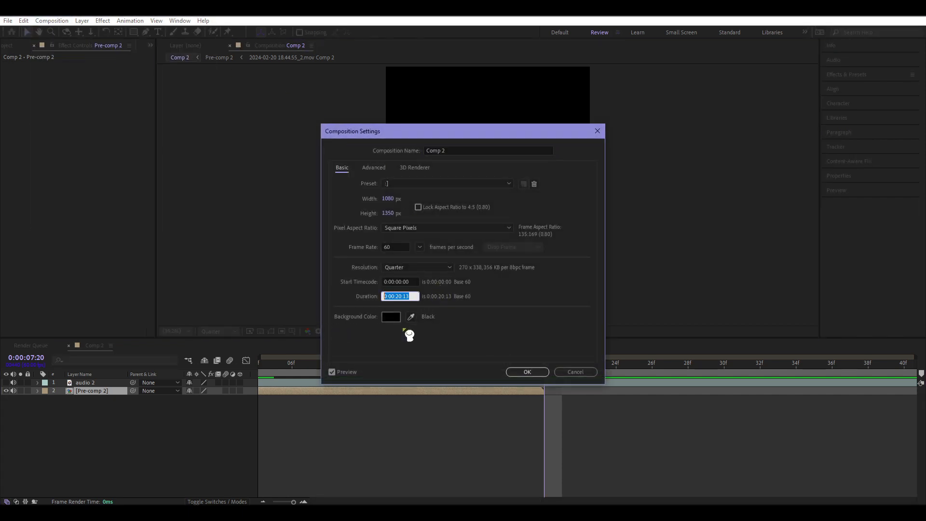
click(538, 371)
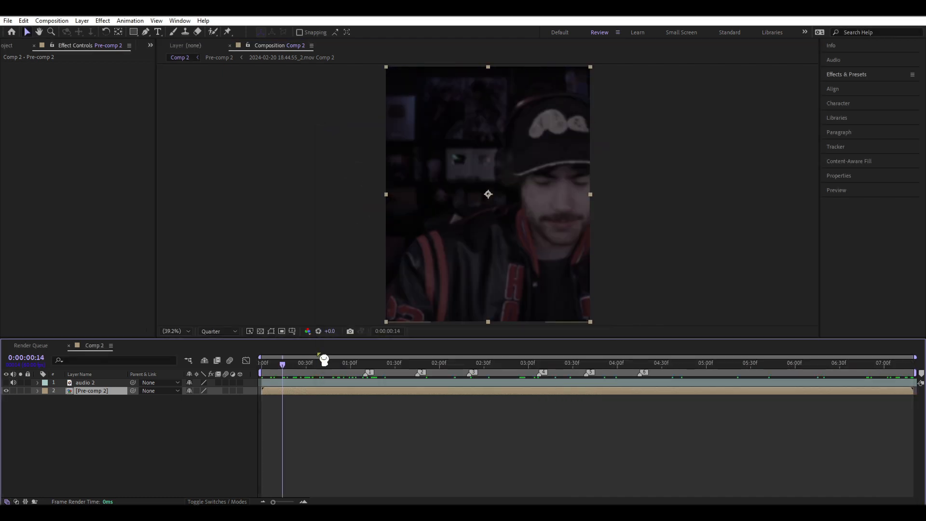
Find the S_Shake effect and apply it to the Pre-comp 2 layer
click(351, 367)
click(839, 74)
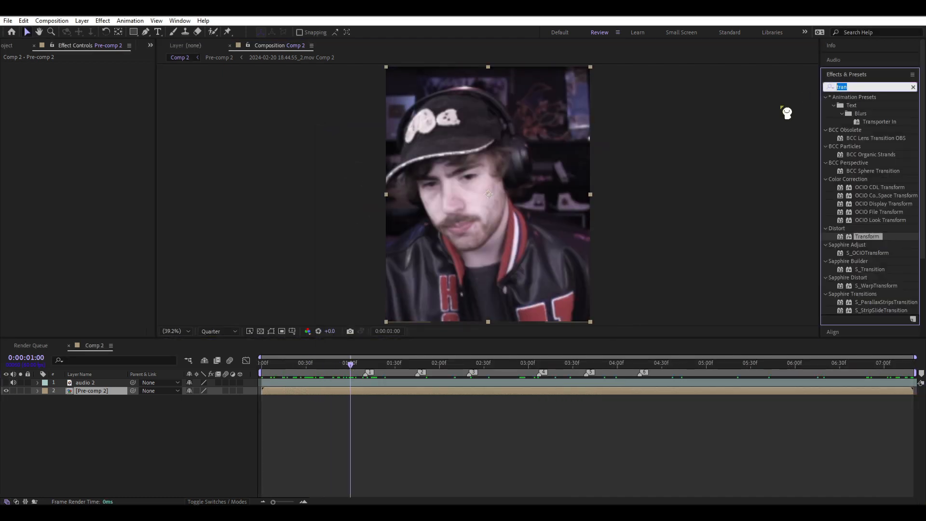
text(s_s)
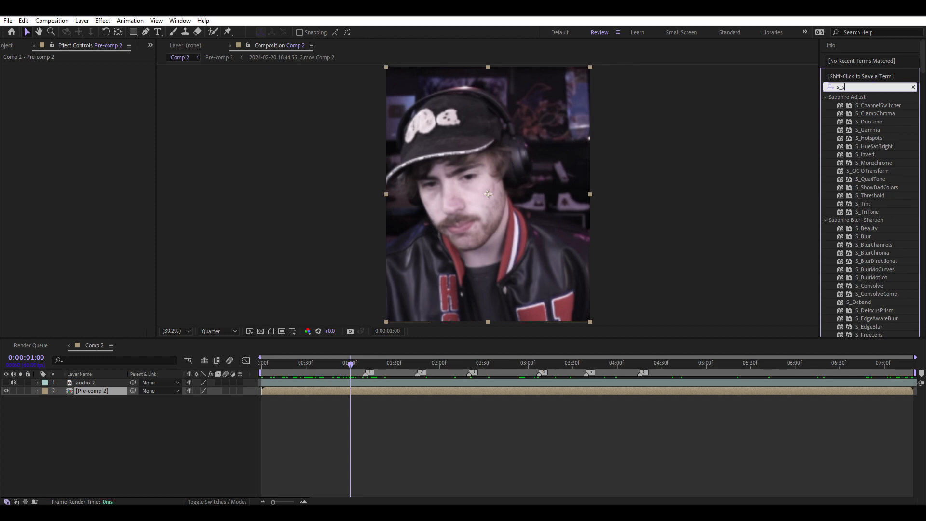
text(hake)
drag(866, 105, 385, 397)
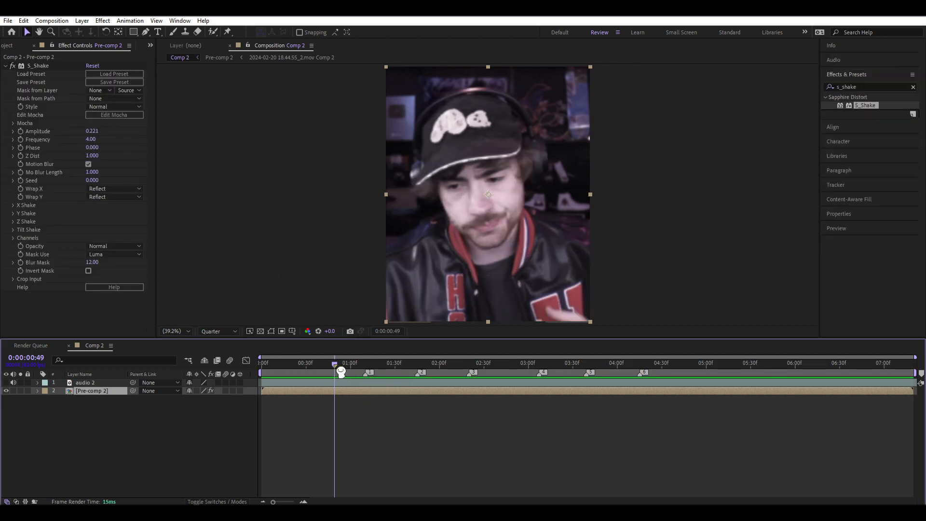
Preview the shaking footage and set the S_Shake amplitude to 0.300
drag(341, 371, 358, 412)
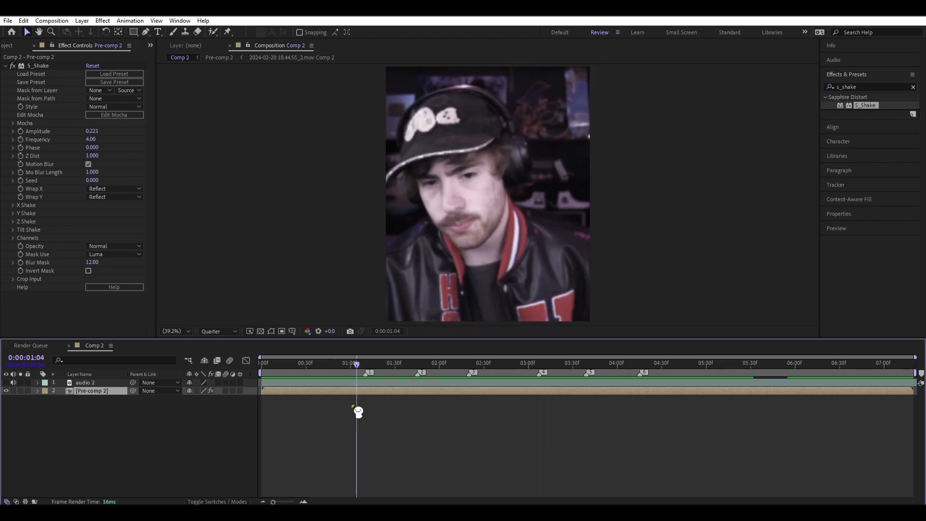
key(space)
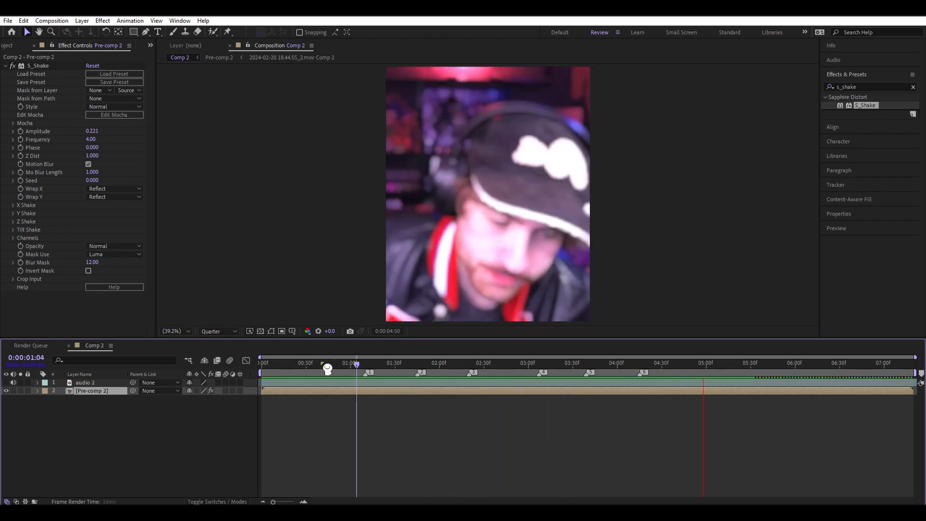
click(323, 366)
click(93, 132)
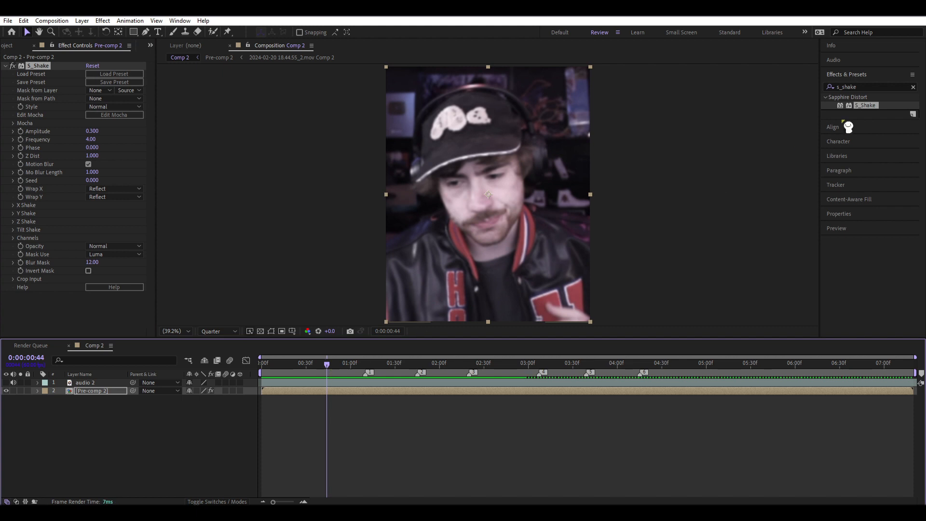
Apply Magic Bullet Looks to the pre-comp with the custom minee look, removing its Chromatic Aberration tool
click(845, 88)
text(looks)
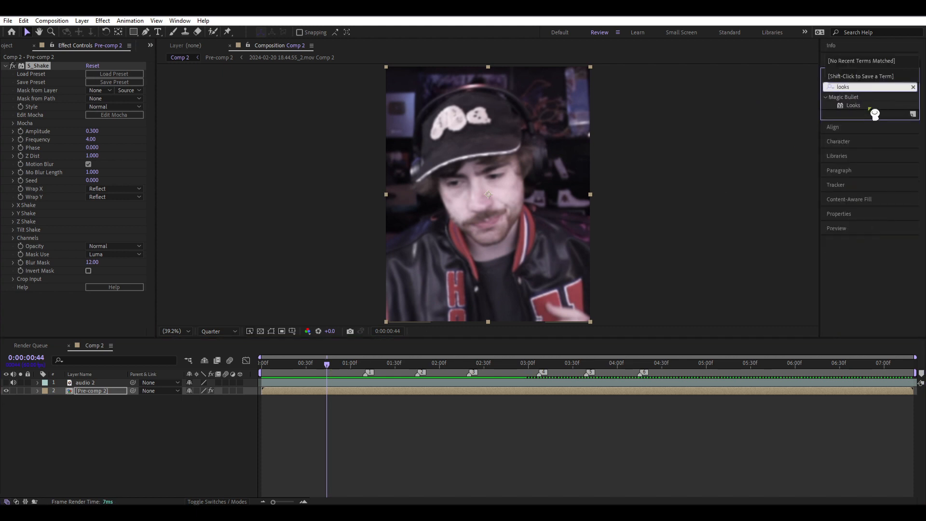
drag(874, 114, 364, 391)
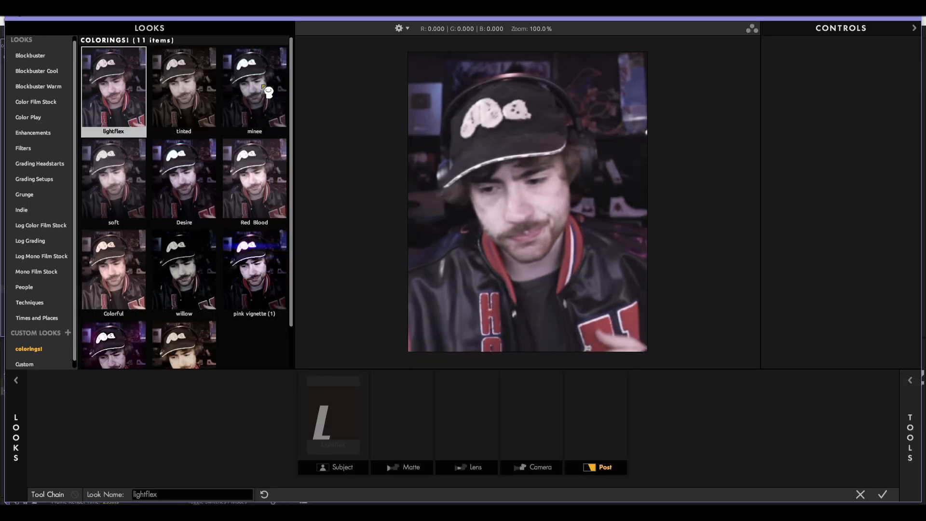
click(268, 92)
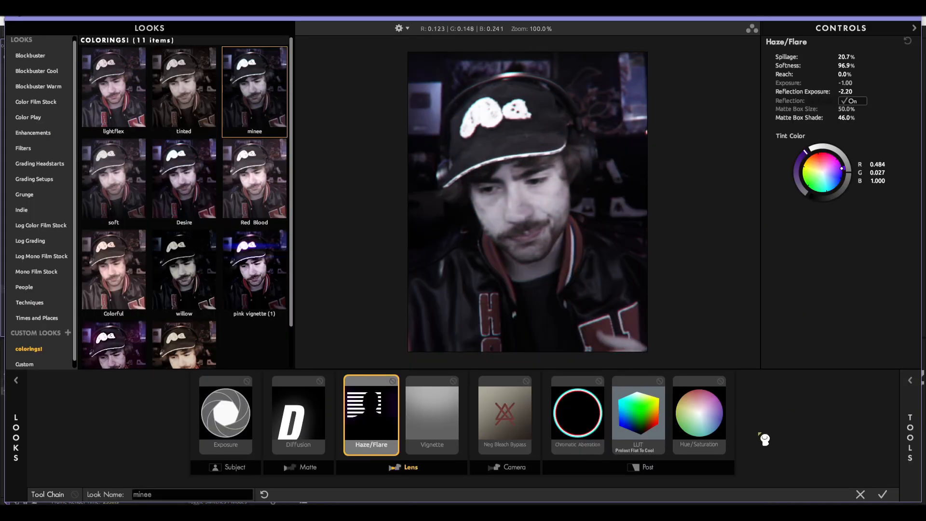
drag(589, 424, 756, 416)
click(911, 381)
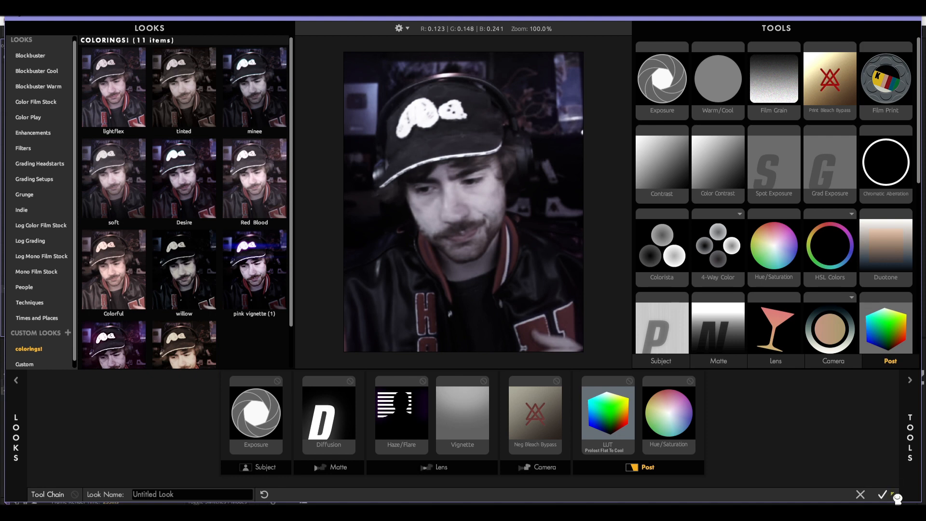
click(882, 495)
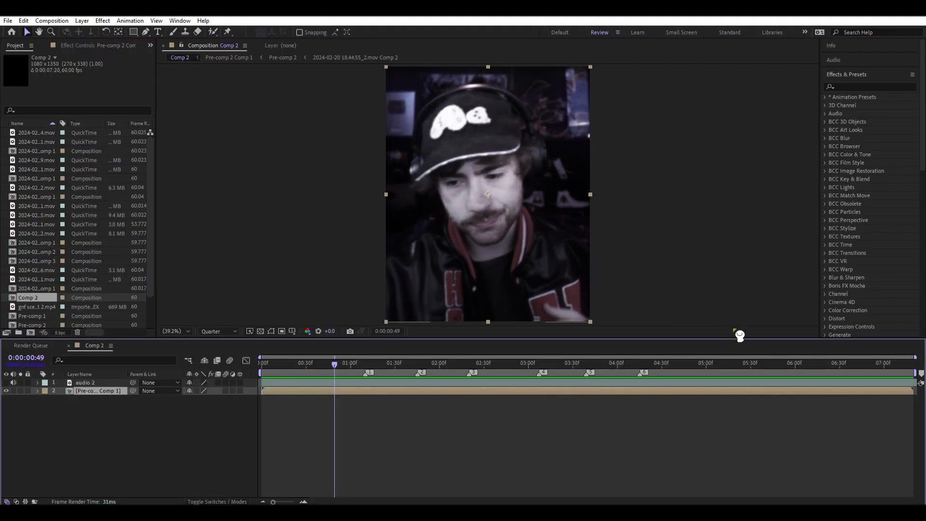
Create a text layer reading HELLOWAFFiES in the VCR OSD Mono font over the footage
click(159, 32)
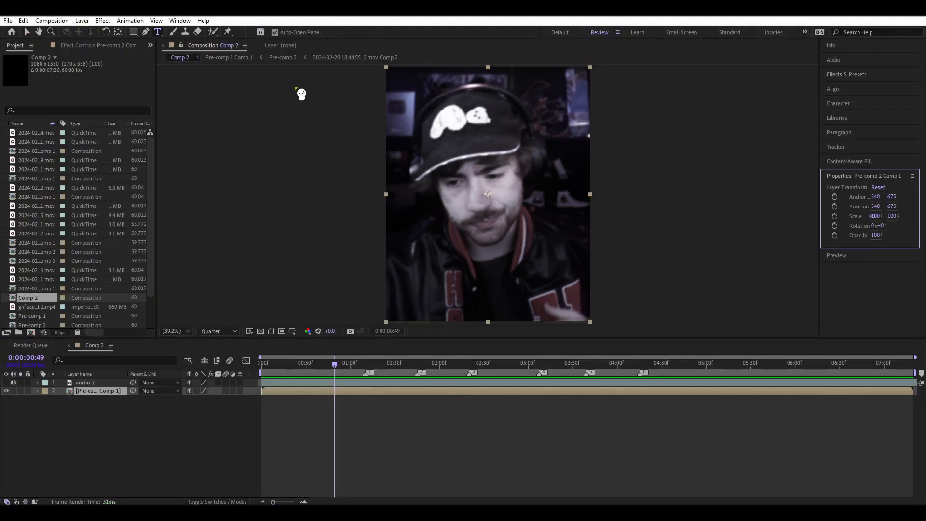
click(486, 192)
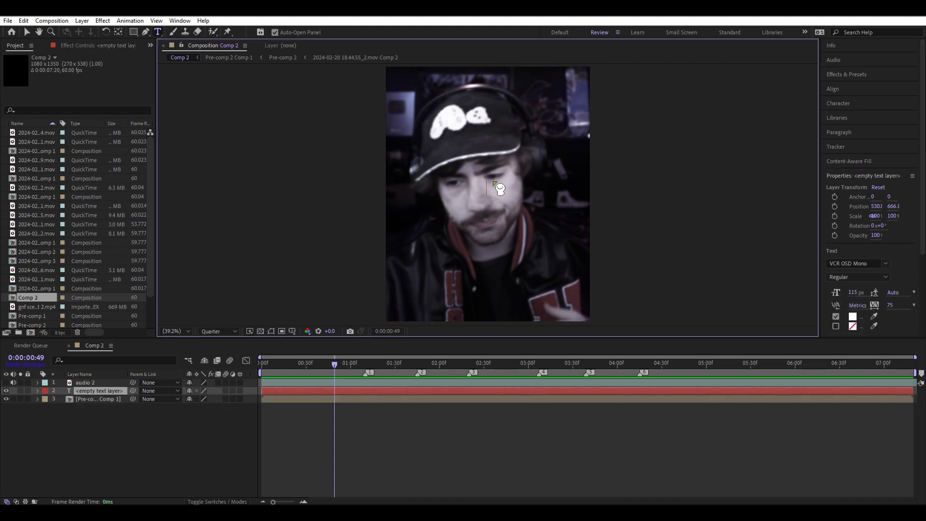
text(HELLOWAFFIES)
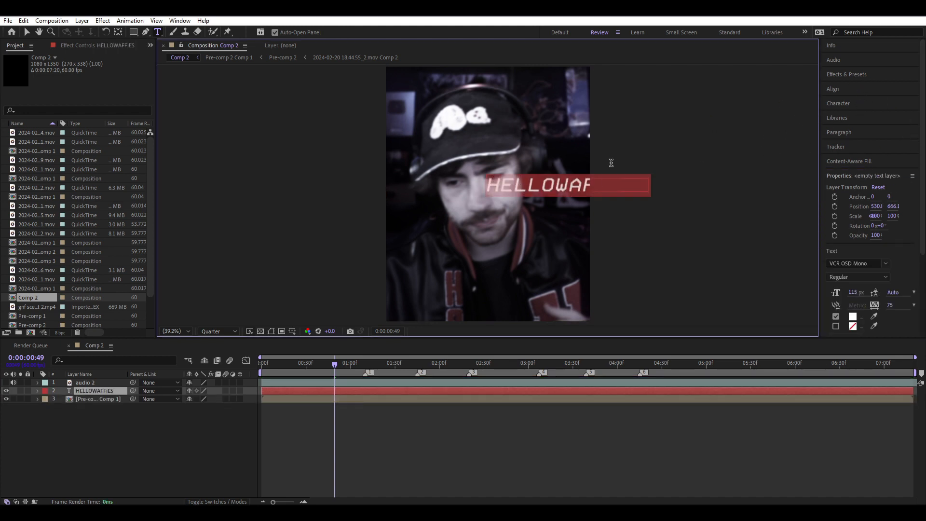
click(852, 104)
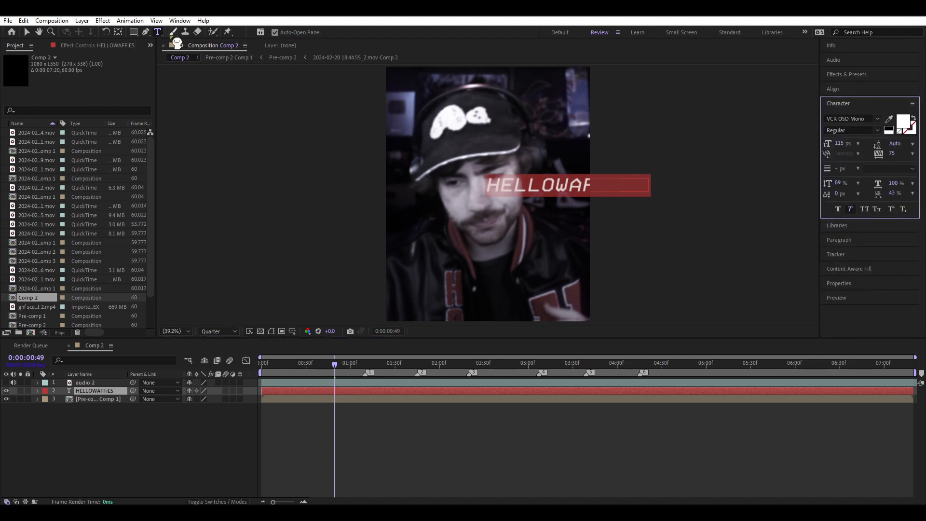
key(Escape)
Centre the text layer horizontally and vertically in the composition
click(871, 90)
click(846, 113)
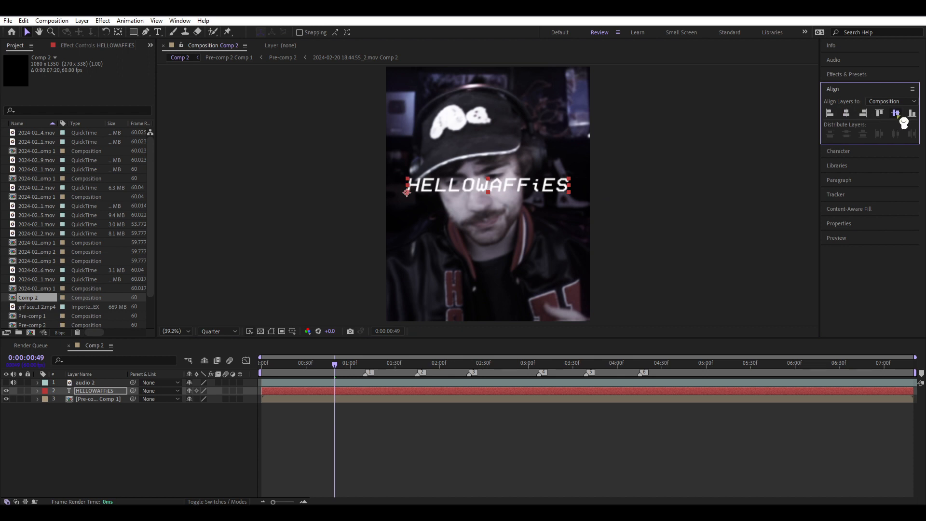
click(895, 113)
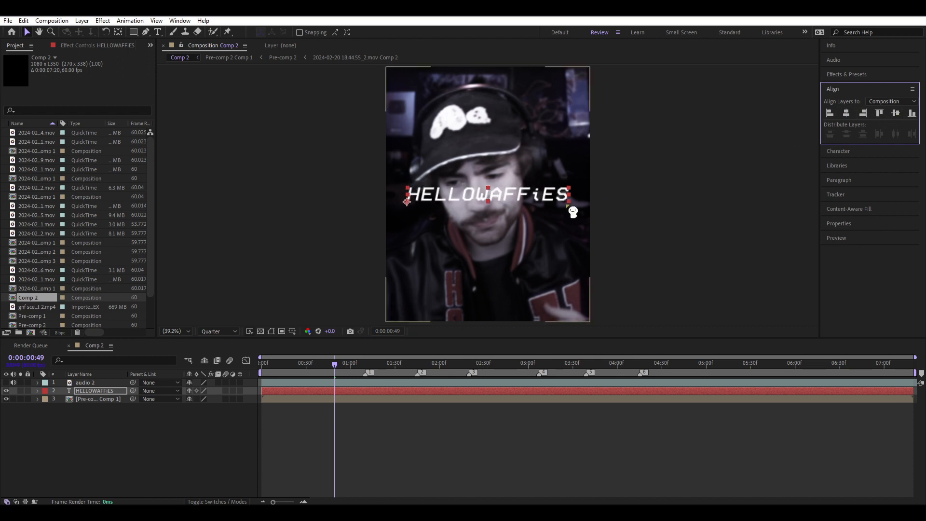
Duplicate the graded pre-comp layer and rotate the upper copy upside down
click(385, 399)
key(ctrl+d)
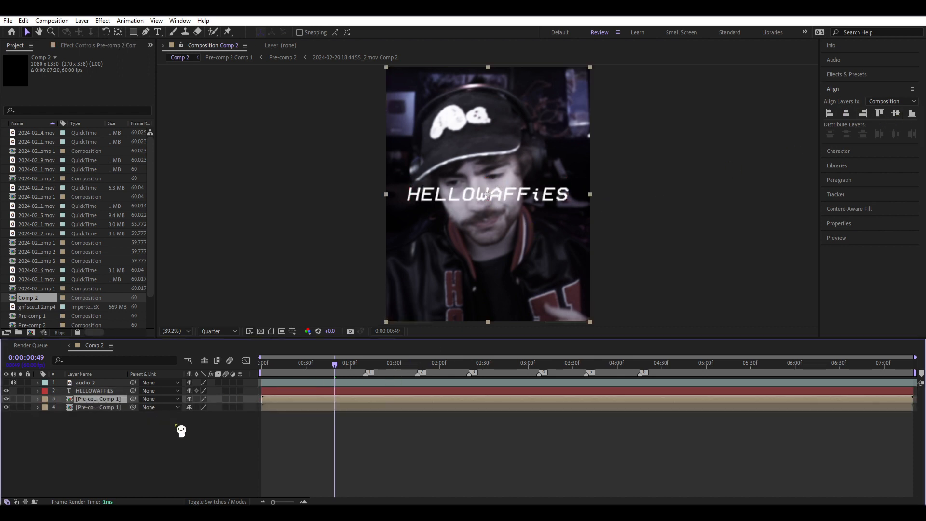
key(r)
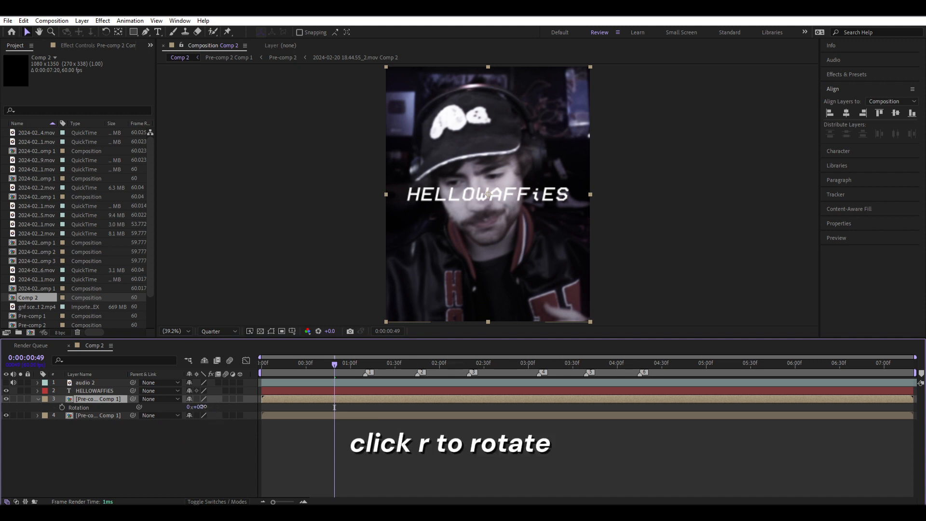
drag(202, 407, 265, 384)
Scale the upside-down pre-comp copy to 81%
click(114, 392)
click(115, 399)
key(s)
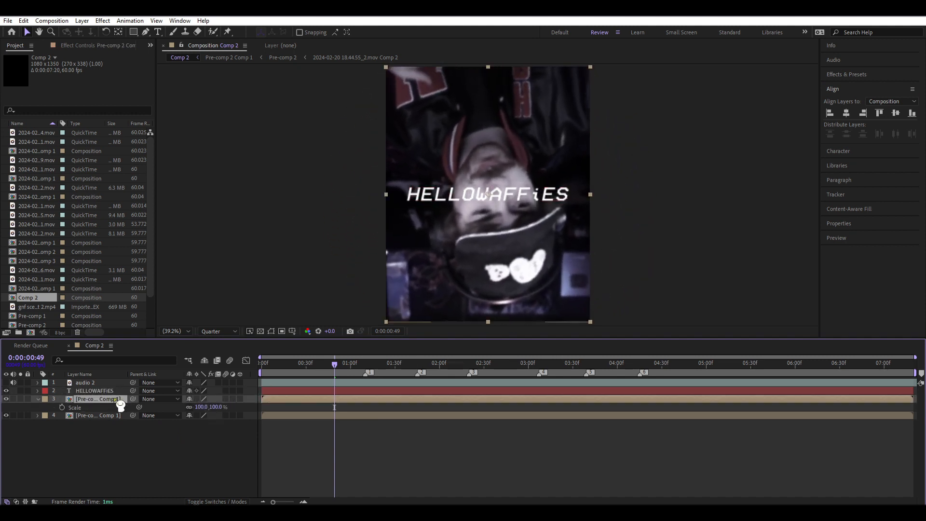
drag(220, 407, 218, 415)
Set the text layer's blending mode to Stencil Luma
right_click(104, 391)
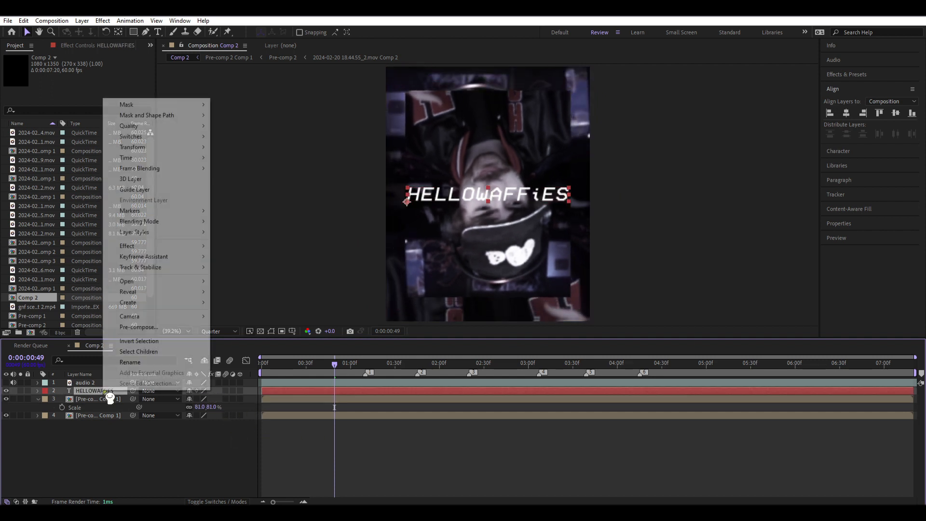
mouse_move(170, 230)
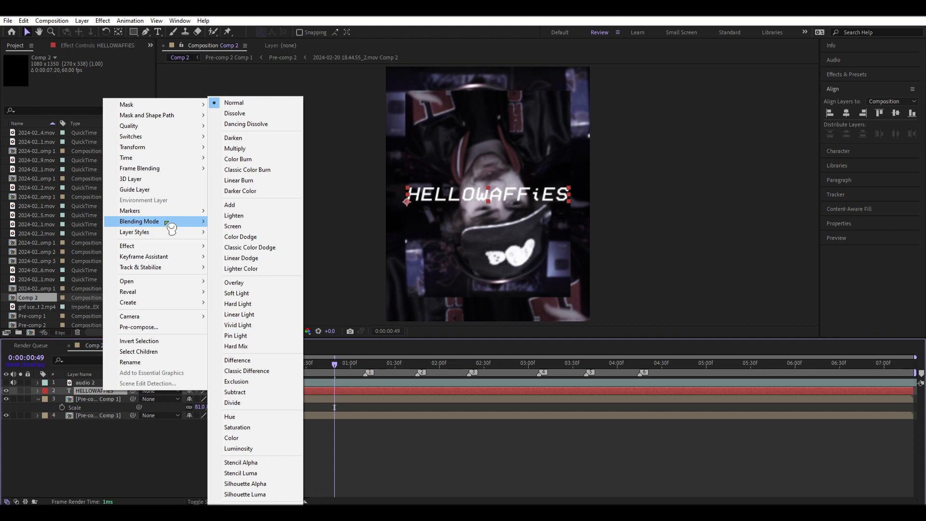
click(239, 473)
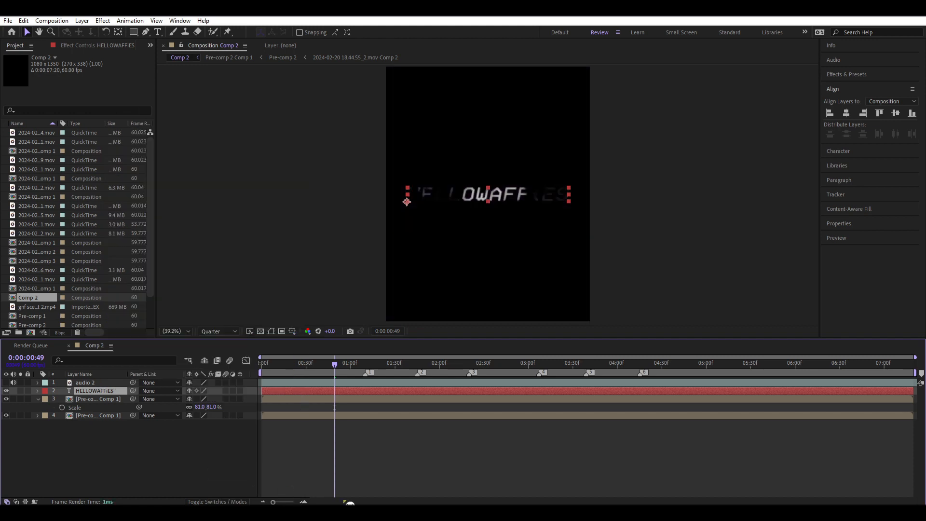
Pre-compose the text layer together with the upside-down footage copy beneath it
right_click(104, 399)
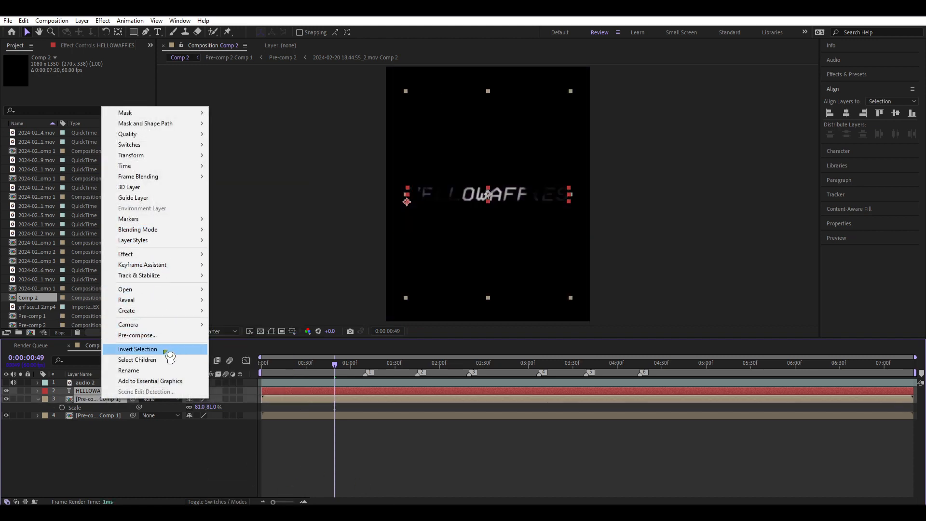
click(138, 335)
click(482, 322)
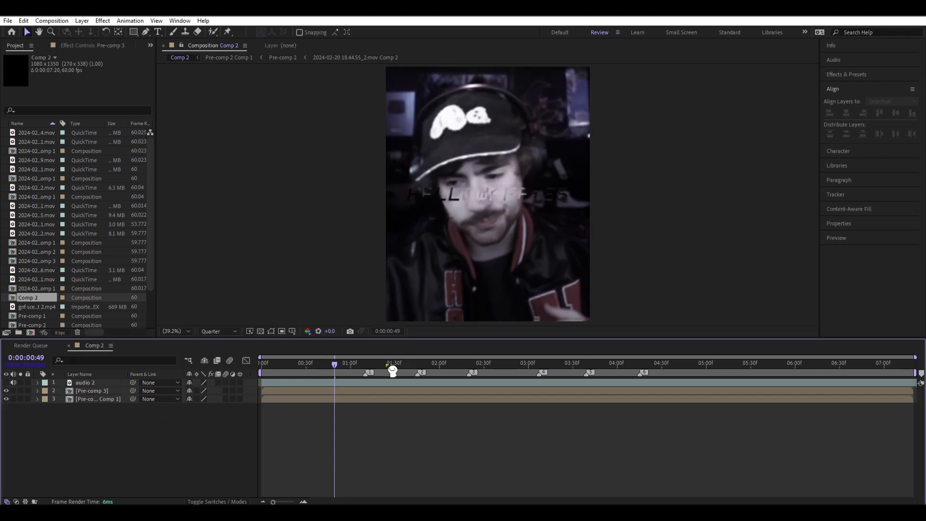
Move the text pre-comp to the bottom centre of the frame, scale it to 40%, and nudge it slightly down
click(384, 392)
drag(473, 212, 479, 316)
key(s)
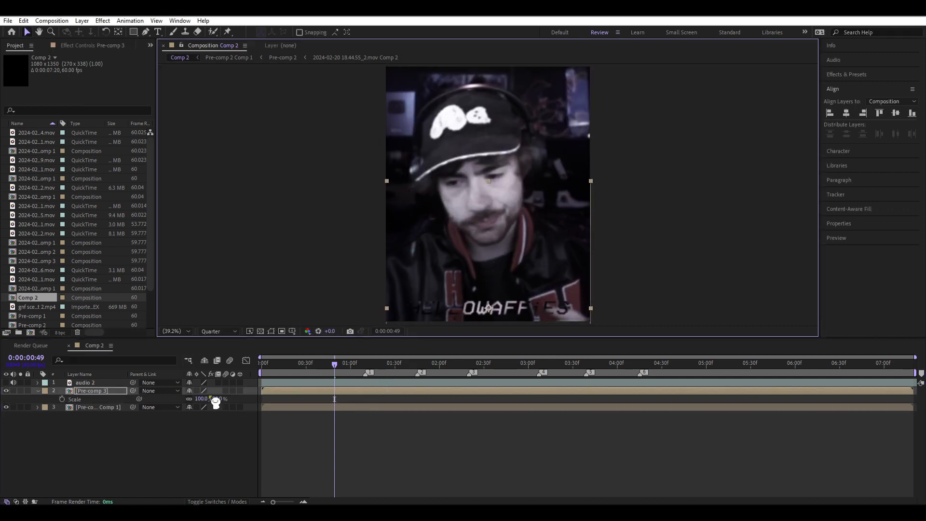
click(211, 400)
key(Return)
click(854, 116)
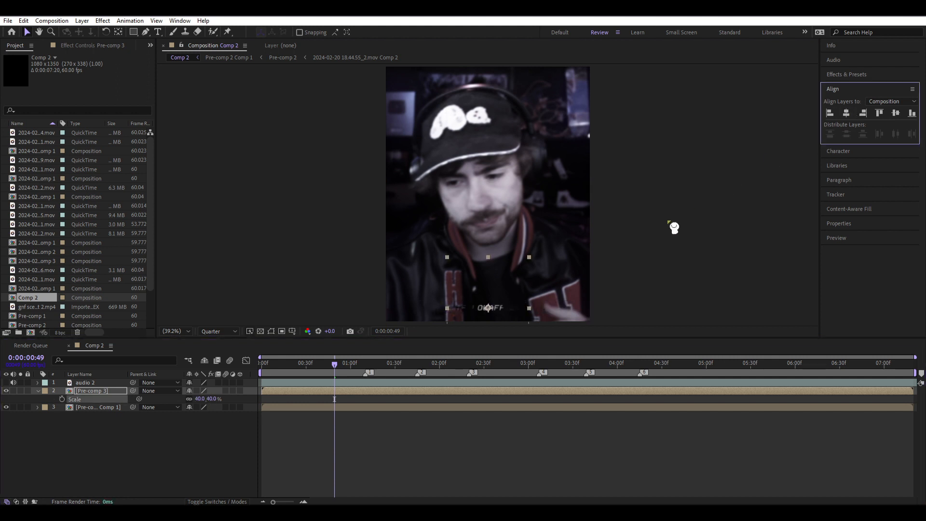
key(shift+Down)
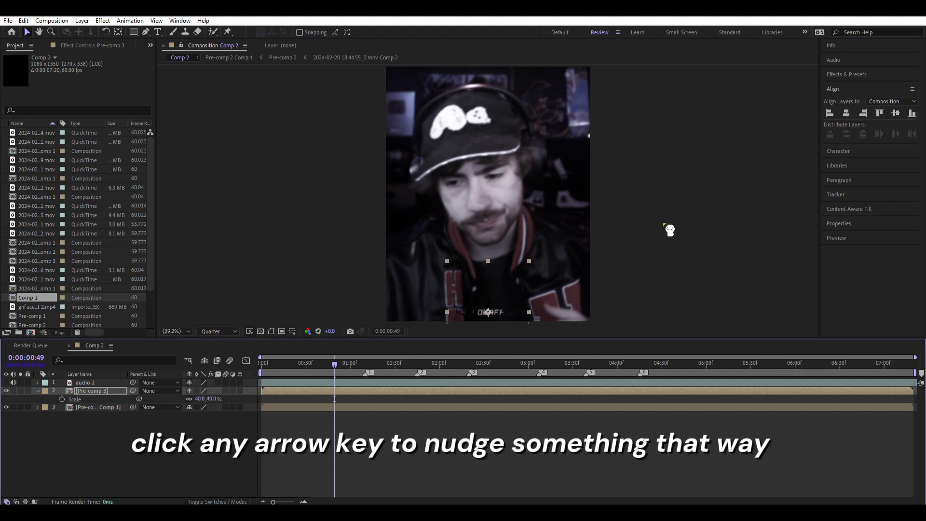
Apply Brightness & Contrast to the text pre-comp with a brightness of 62
click(846, 74)
click(864, 87)
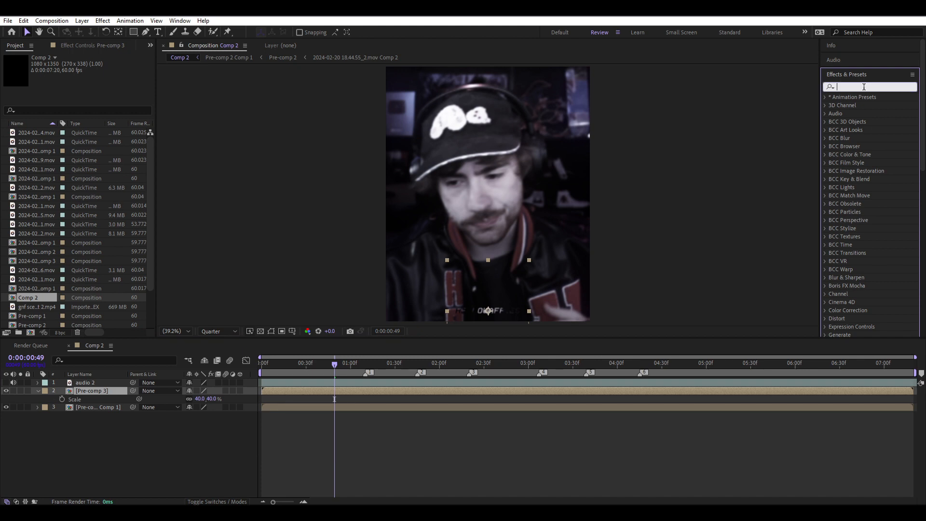
text(brightness)
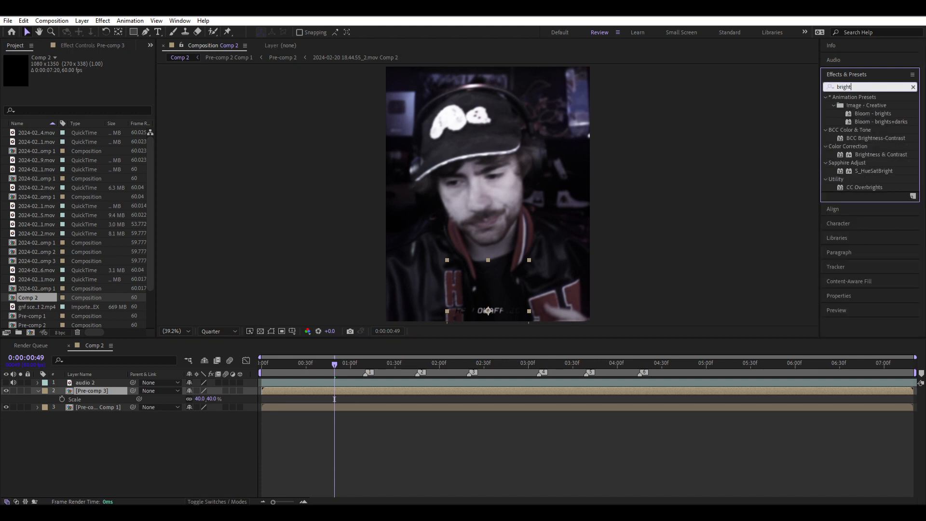
double_click(880, 122)
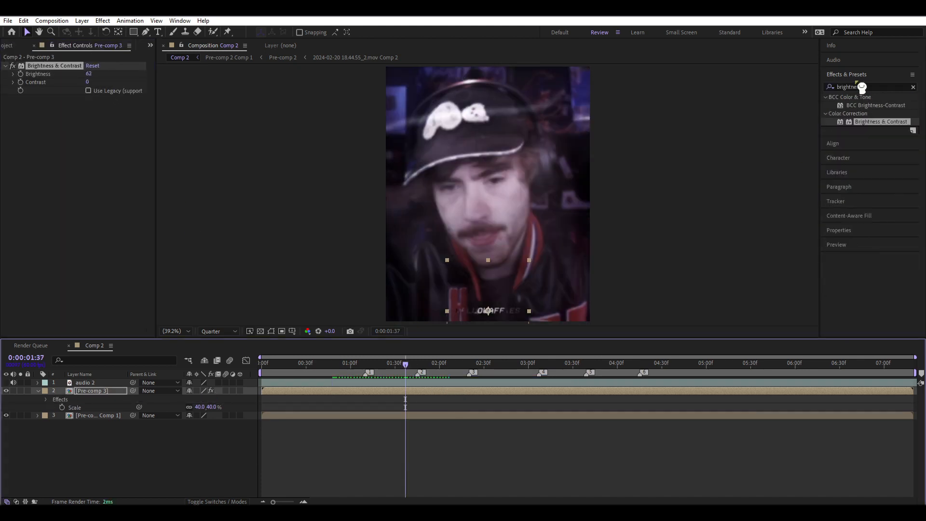
Add Deep Glow to the text pre-comp with an exposure of 0.66 and Unmult enabled
click(866, 88)
text(deep glo)
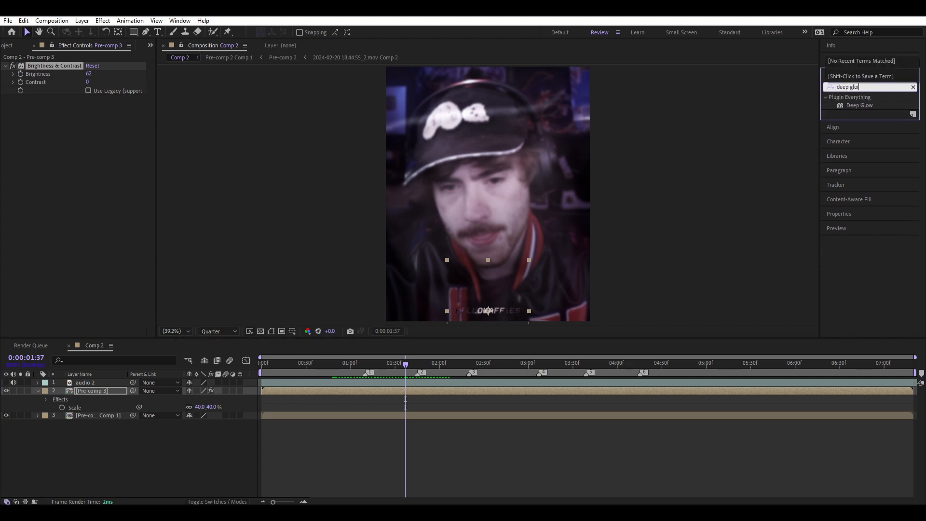
drag(859, 105, 107, 114)
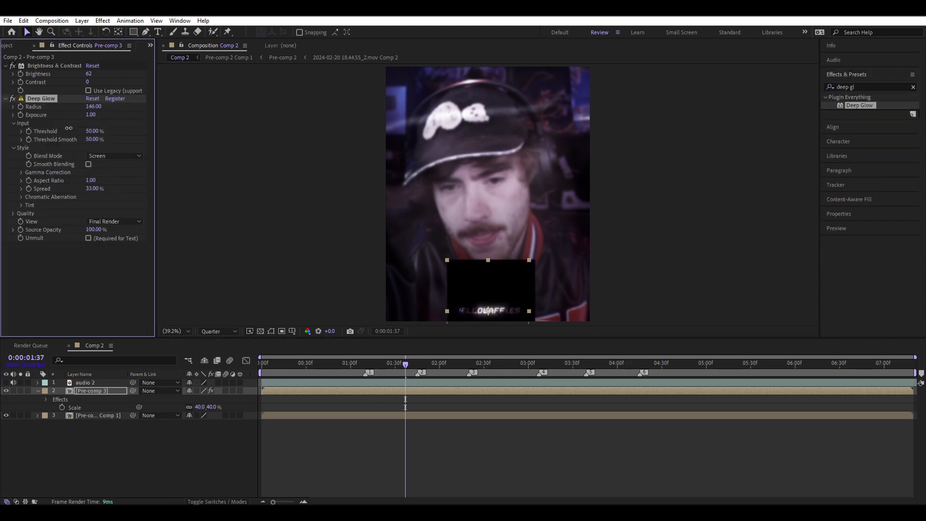
drag(91, 115, 74, 122)
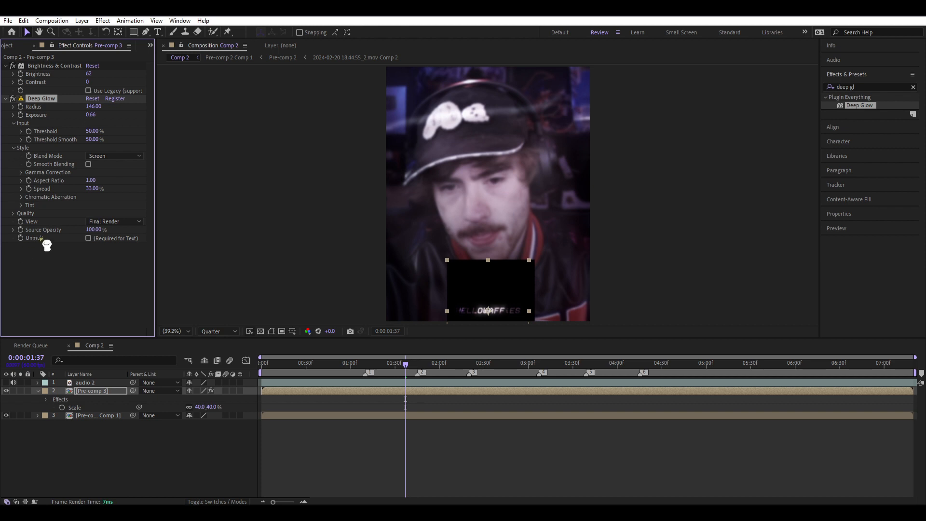
click(89, 238)
Add a Drop Shadow layer style to the text pre-comp, and pre-compose it together with the footage pre-comp
right_click(383, 391)
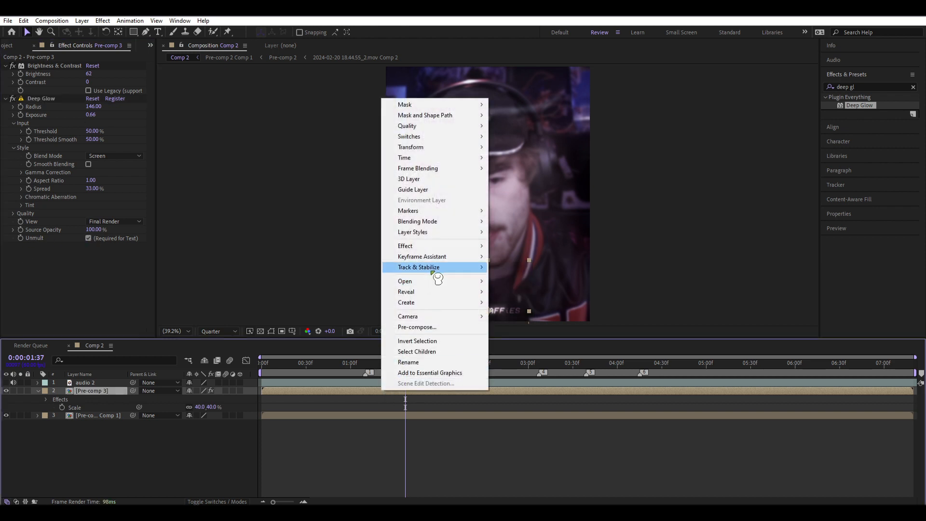
mouse_move(449, 235)
click(525, 268)
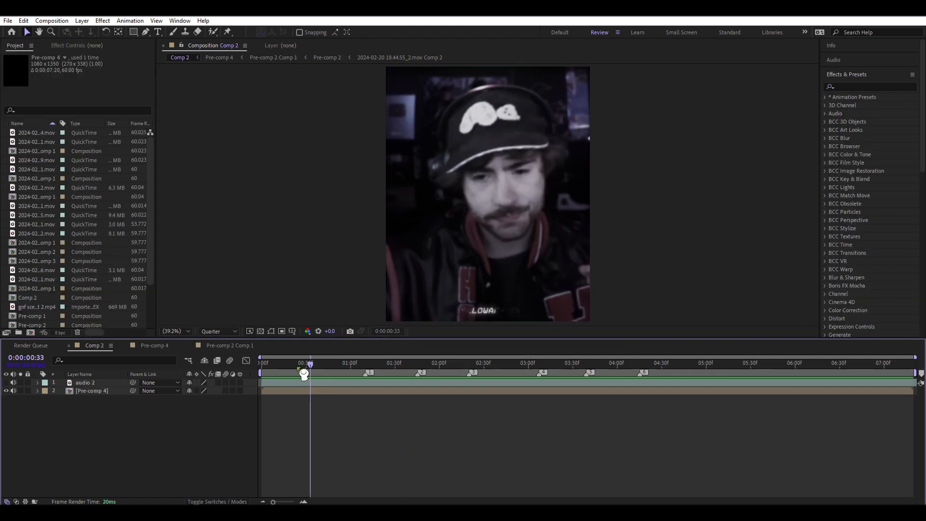
Apply S_Flicker to the combined pre-comp with an amplitude of 0.3 and preview the edit
click(854, 85)
text(s_flicker)
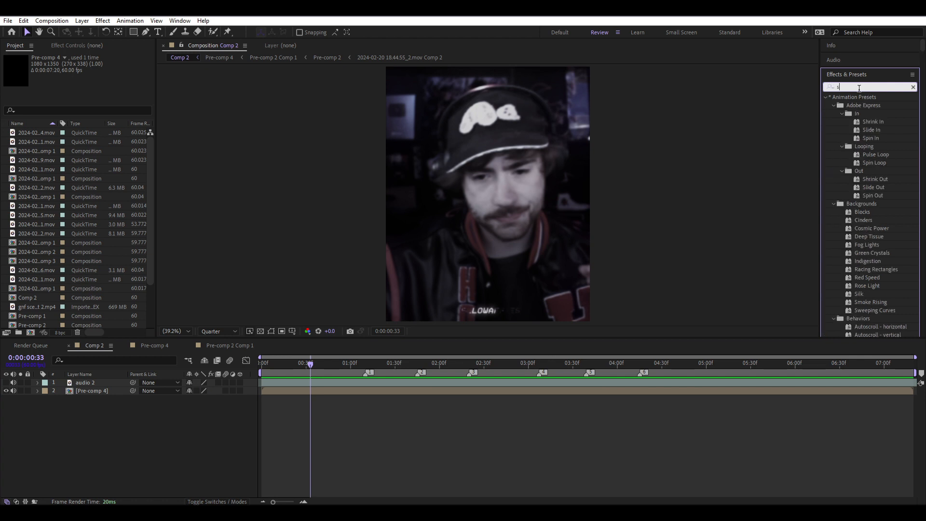
drag(867, 105, 488, 194)
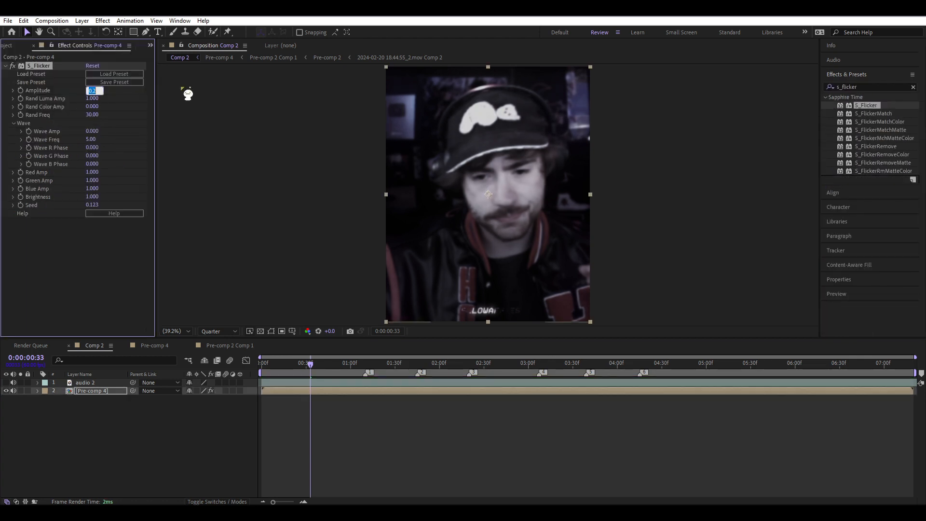
key(space)
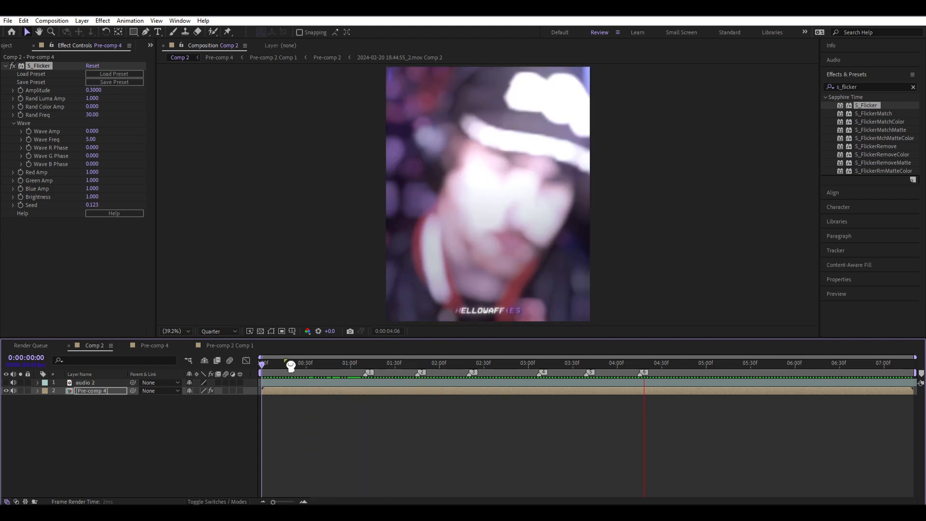
key(space)
Set the S_Flicker amplitude to 0.4 and play back the composition
click(93, 90)
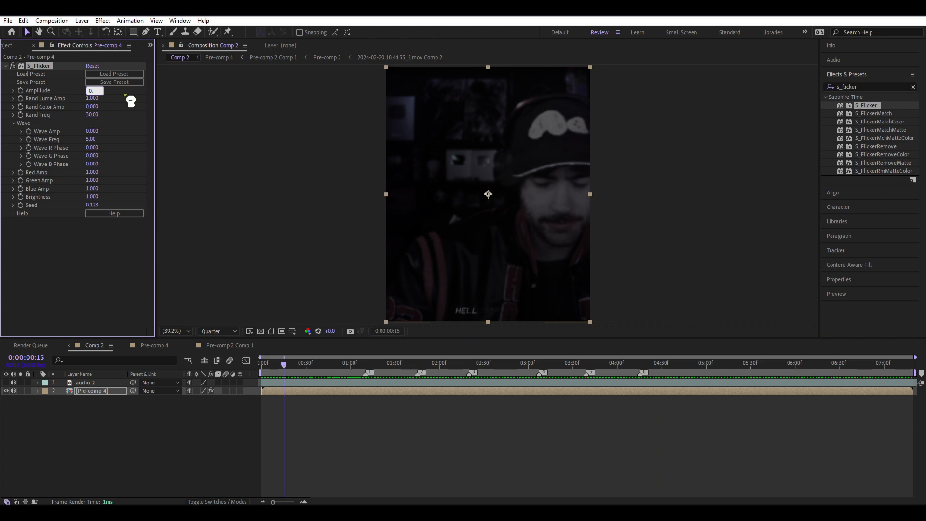
key(space)
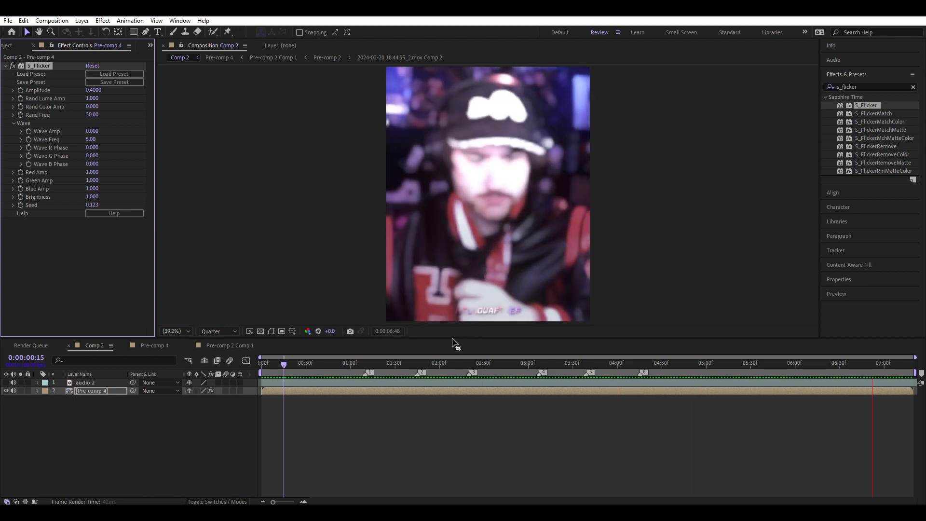
key(space)
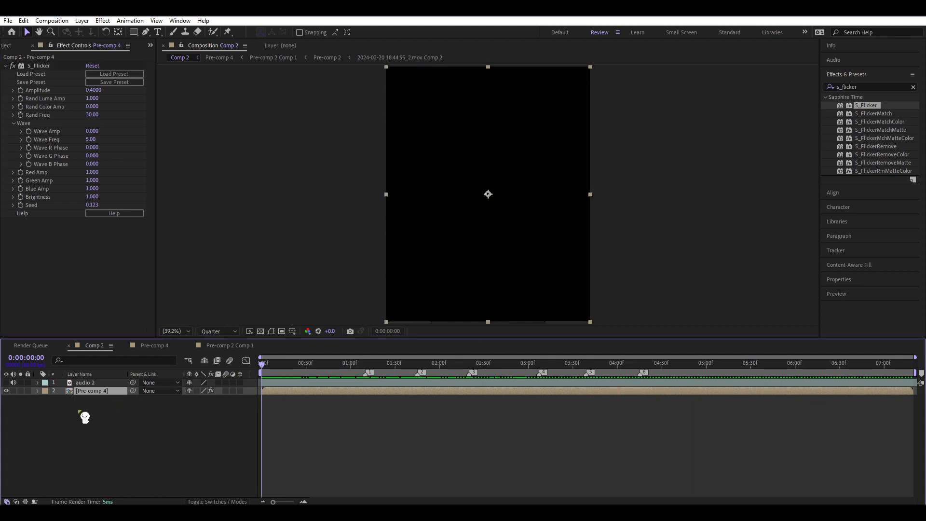
Pre-compose the flickering layer with all attributes moved into the new composition, and preview the result
key(ctrl+shift+c)
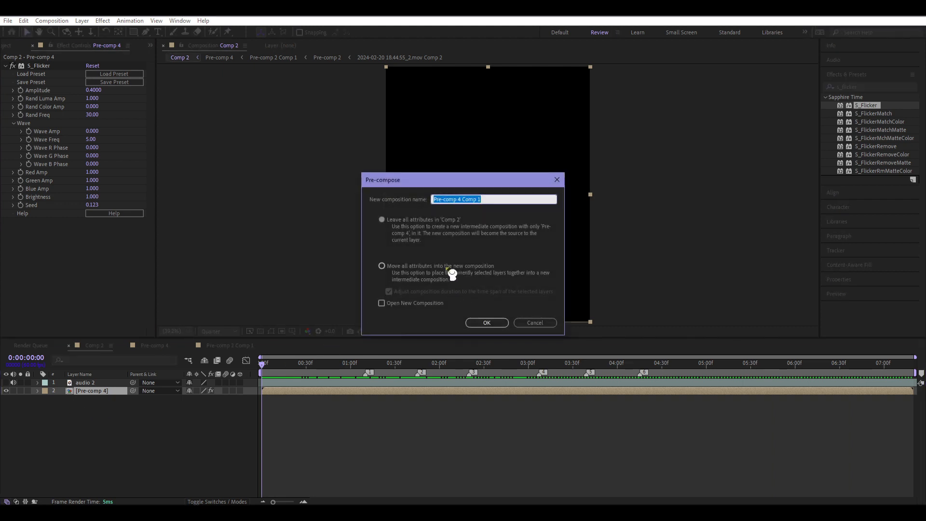
click(447, 270)
key(Return)
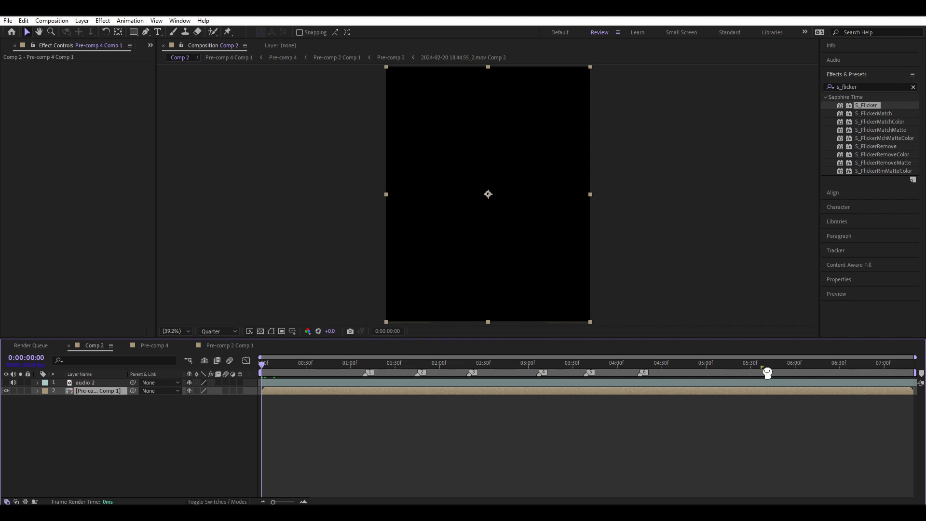
key(space)
Add Comp 2 to the render queue and set its output file to tut.mp4 in the editss folder
click(52, 20)
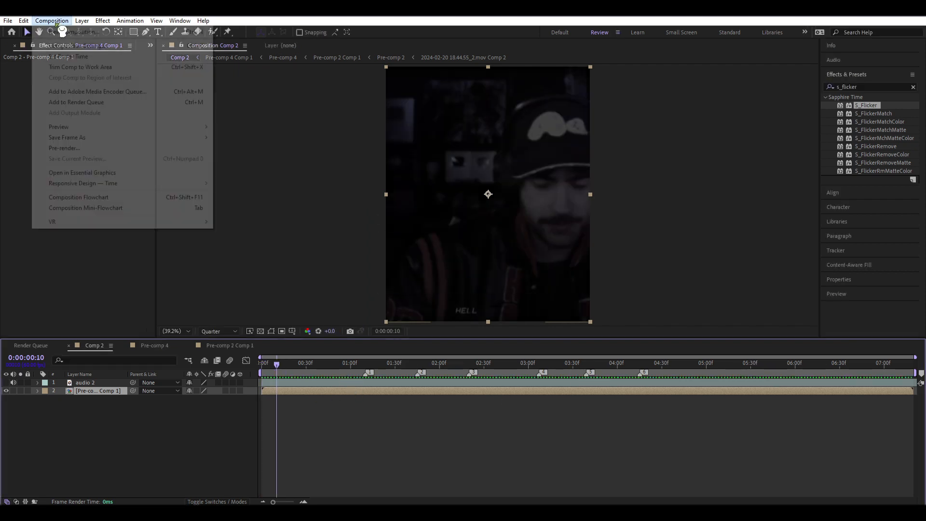
click(97, 104)
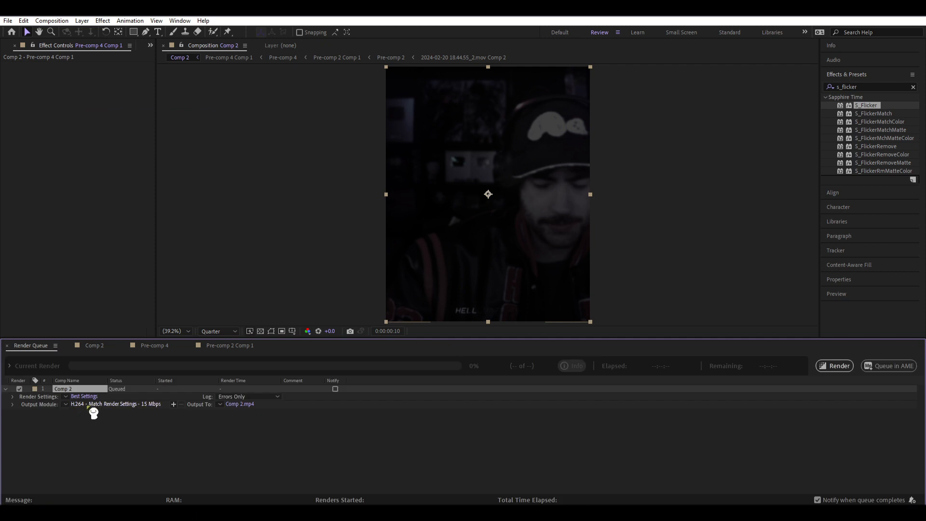
click(240, 404)
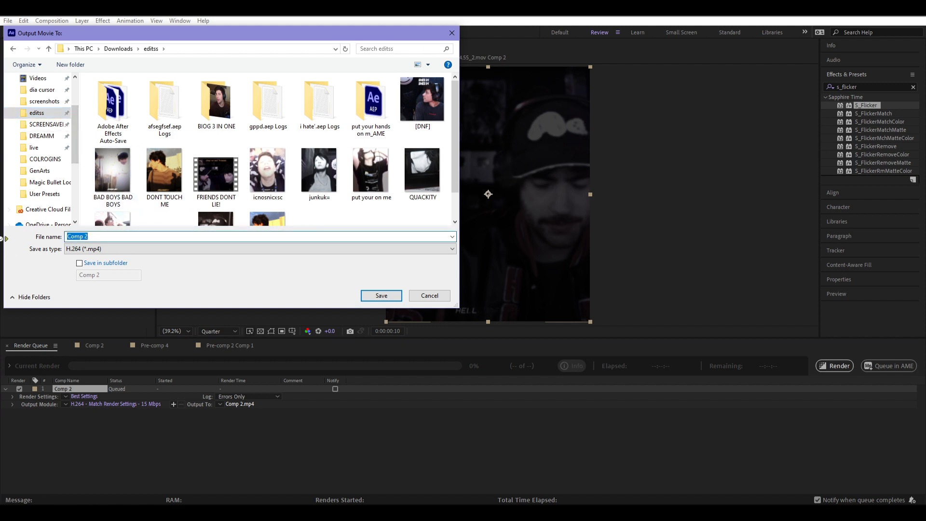
text(tut)
key(Return)
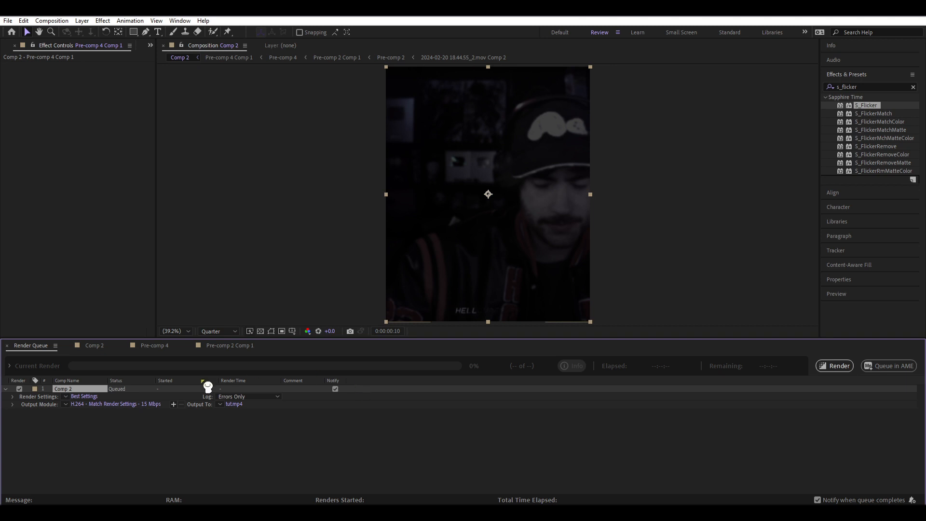
Choose the ":D" output module template for Comp 2 and render the queue
click(72, 404)
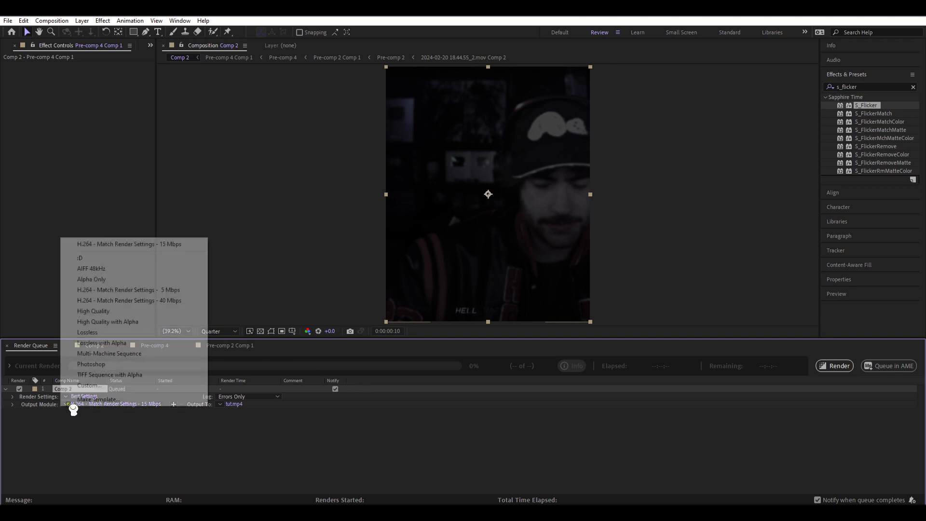
click(131, 258)
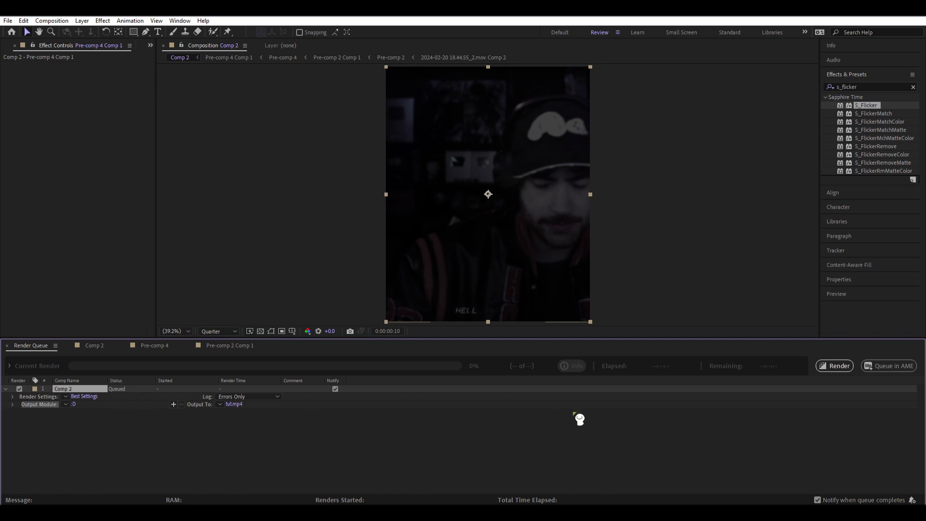
click(838, 366)
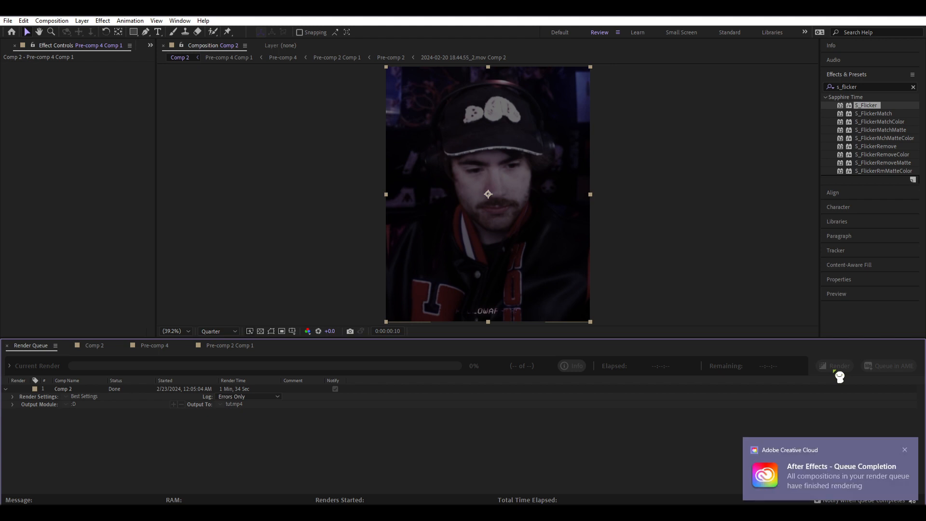
mouse_move(390, 513)
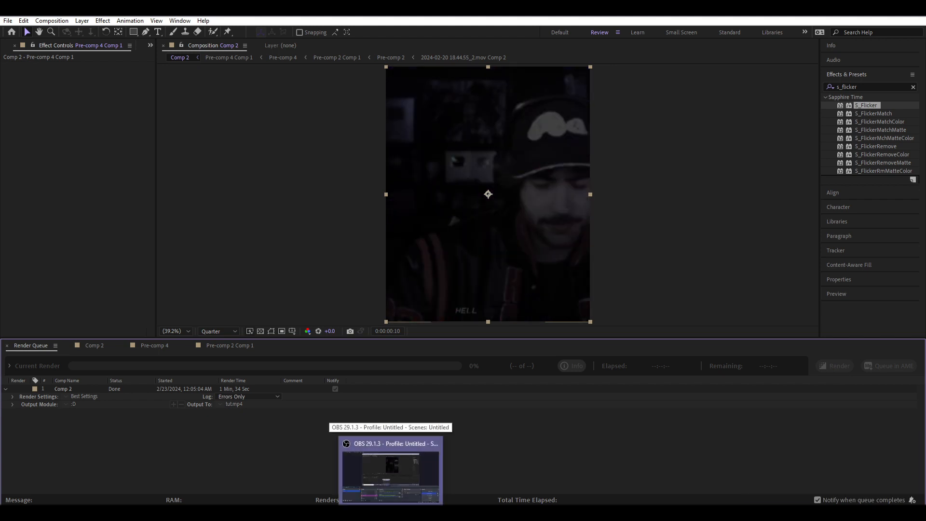